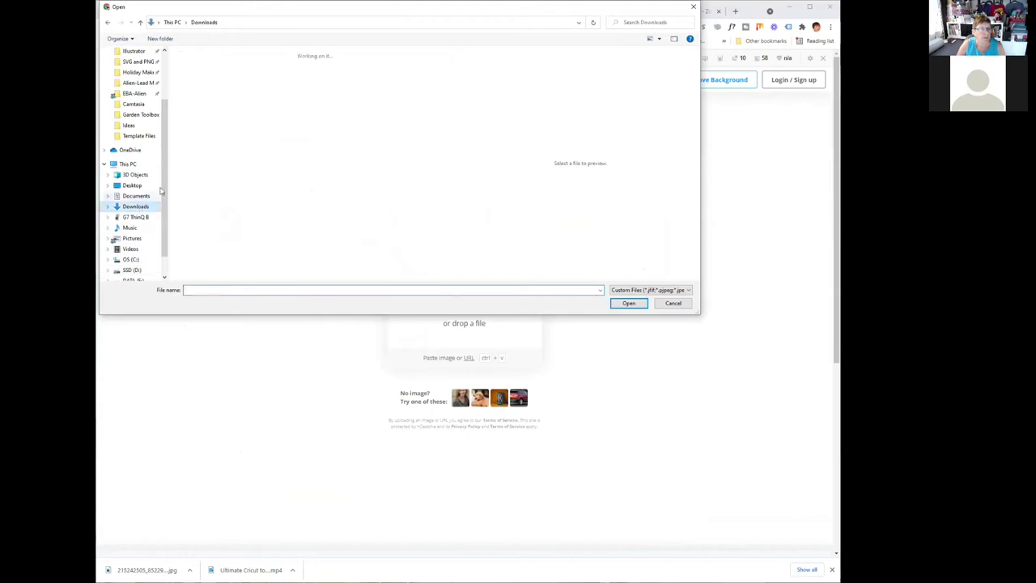
Upload today's JPG of nine Celtic knots from Downloads to the background remover and download the 500 × 500 preview result.
{"action": "left_click", "coordinate": [214, 85]}
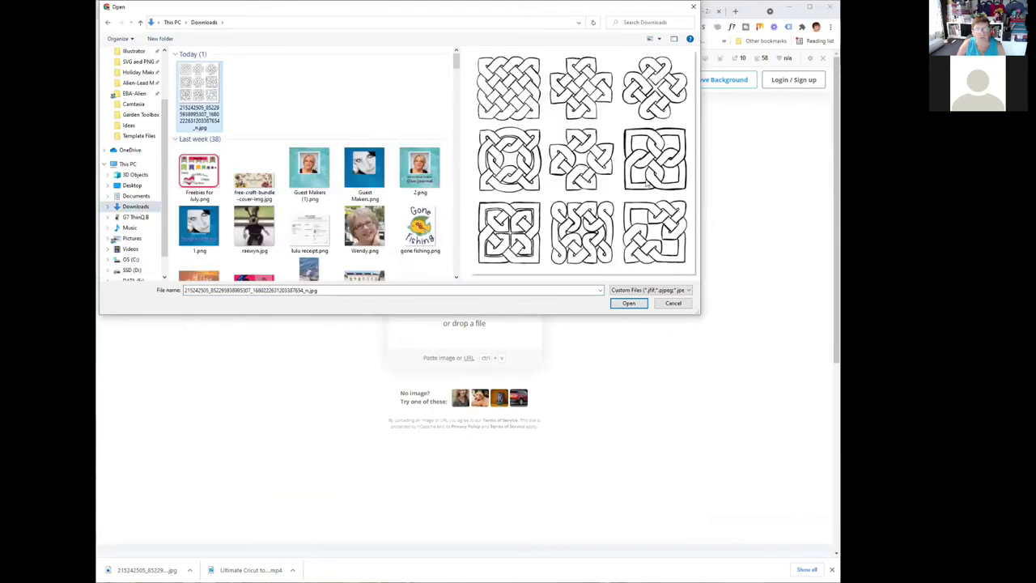
{"action": "left_click", "coordinate": [615, 304]}
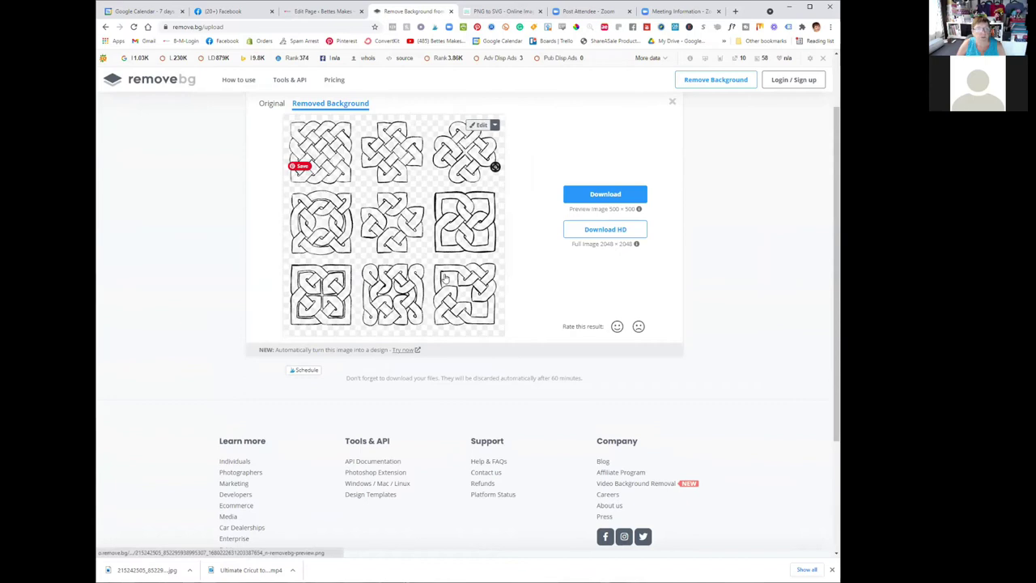
{"action": "scroll", "coordinate": [444, 278], "scroll_direction": "up", "scroll_amount": 1}
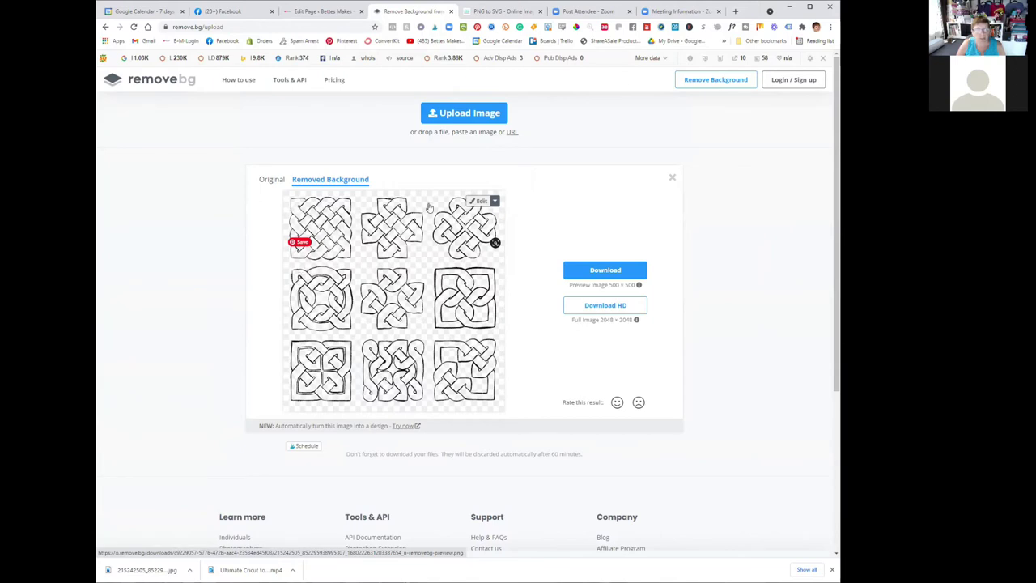
{"action": "left_click", "coordinate": [615, 273]}
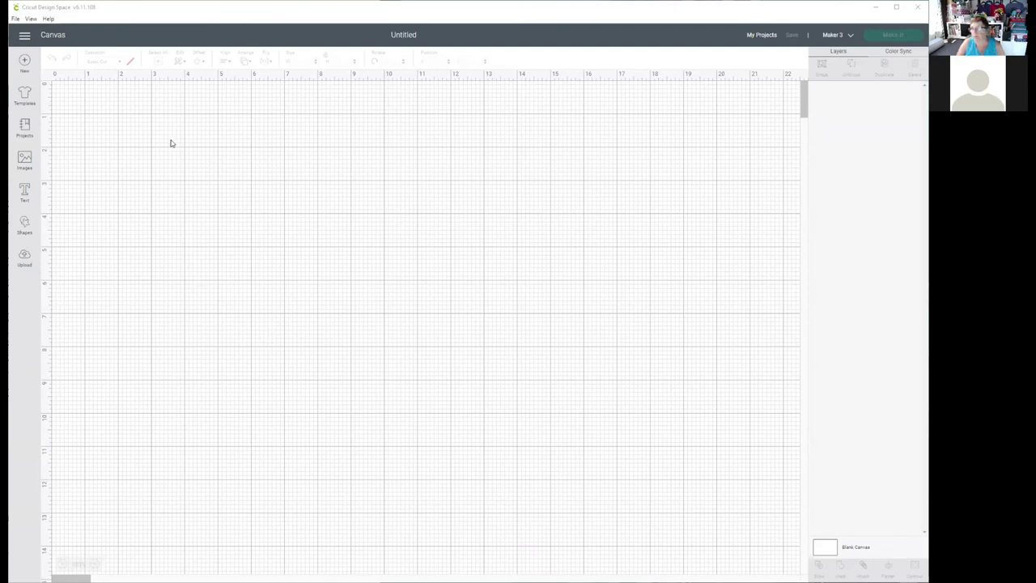
In Cricut Design Space, start an image upload with the background-removed Celtic knots PNG from the Downloads folder.
{"action": "left_click", "coordinate": [24, 257]}
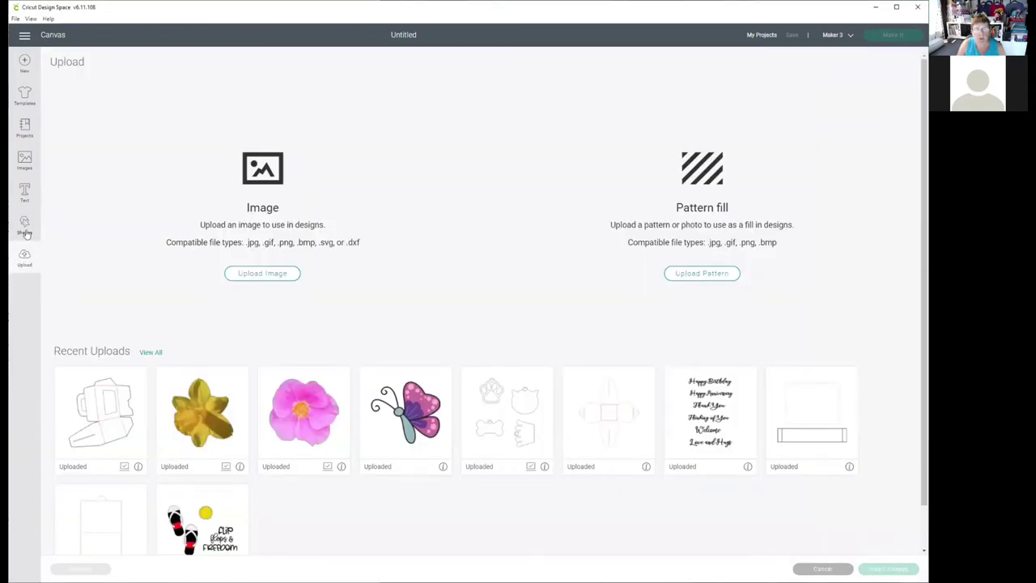
{"action": "left_click", "coordinate": [266, 272]}
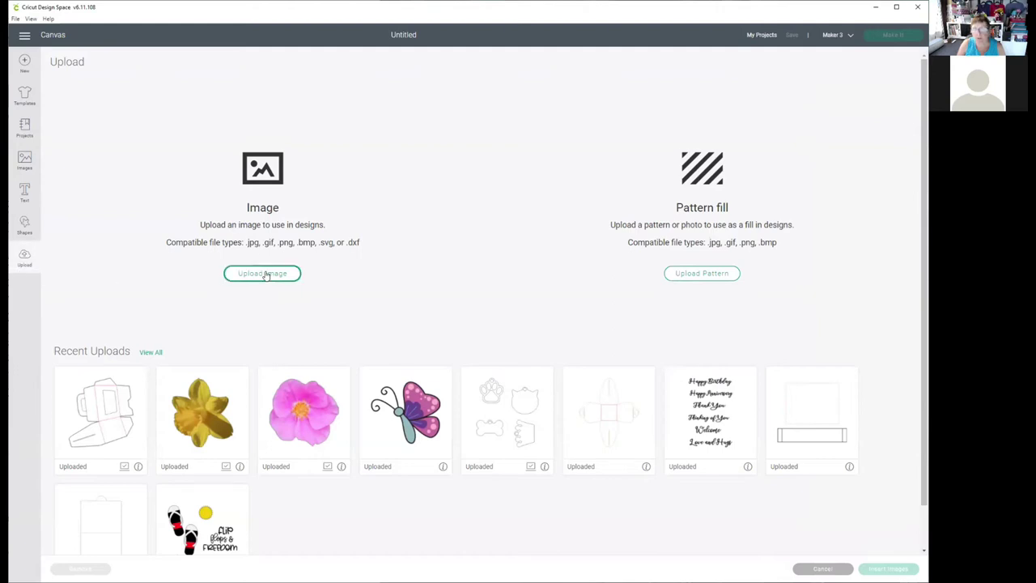
{"action": "left_click", "coordinate": [488, 299]}
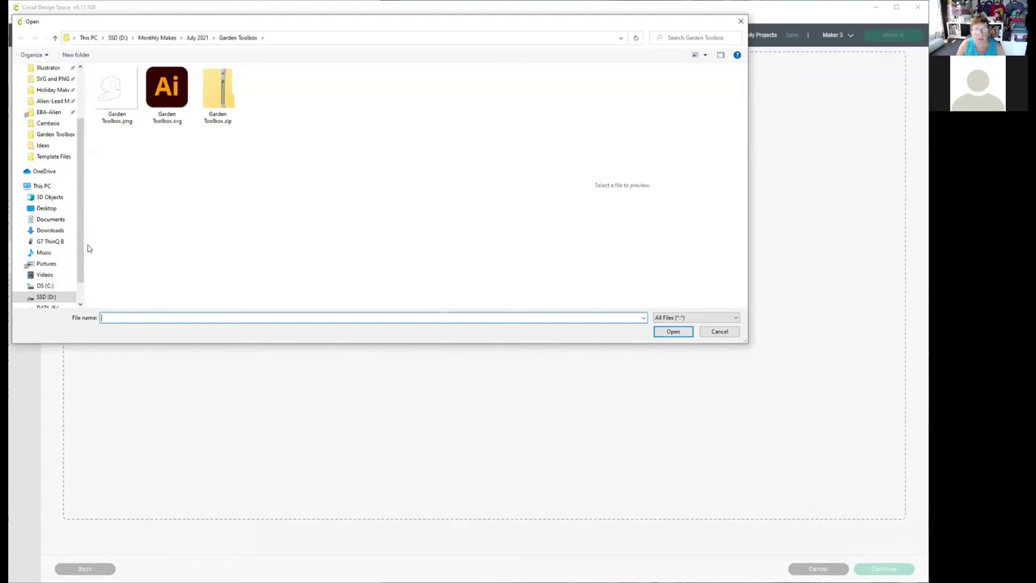
{"action": "left_click", "coordinate": [50, 230]}
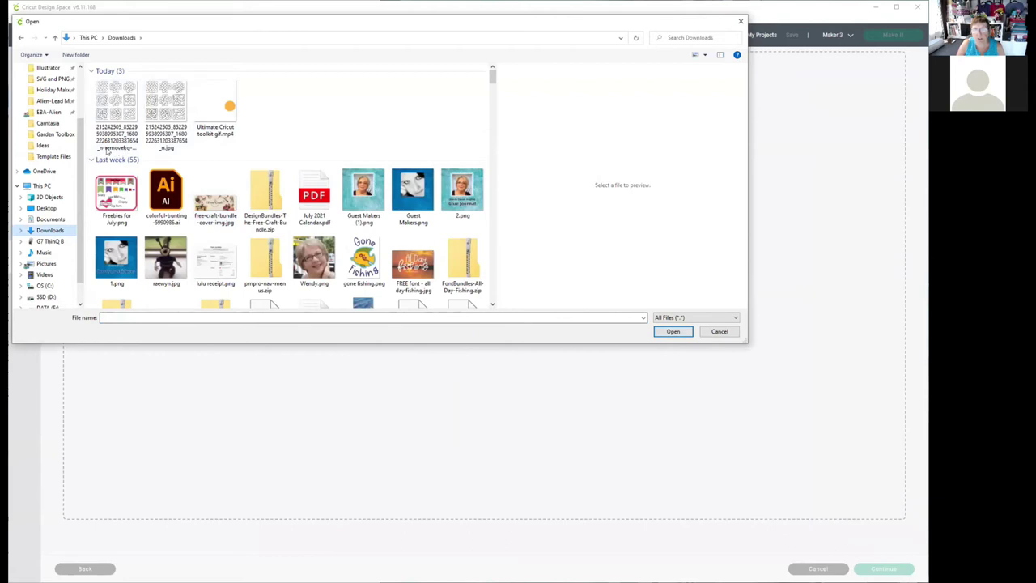
{"action": "left_click", "coordinate": [113, 95]}
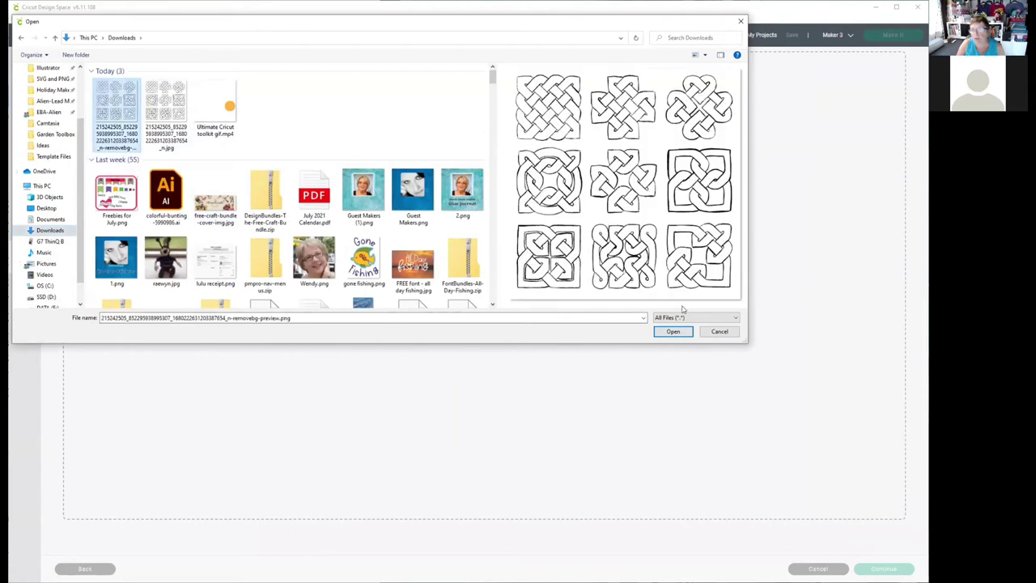
{"action": "left_click", "coordinate": [674, 332]}
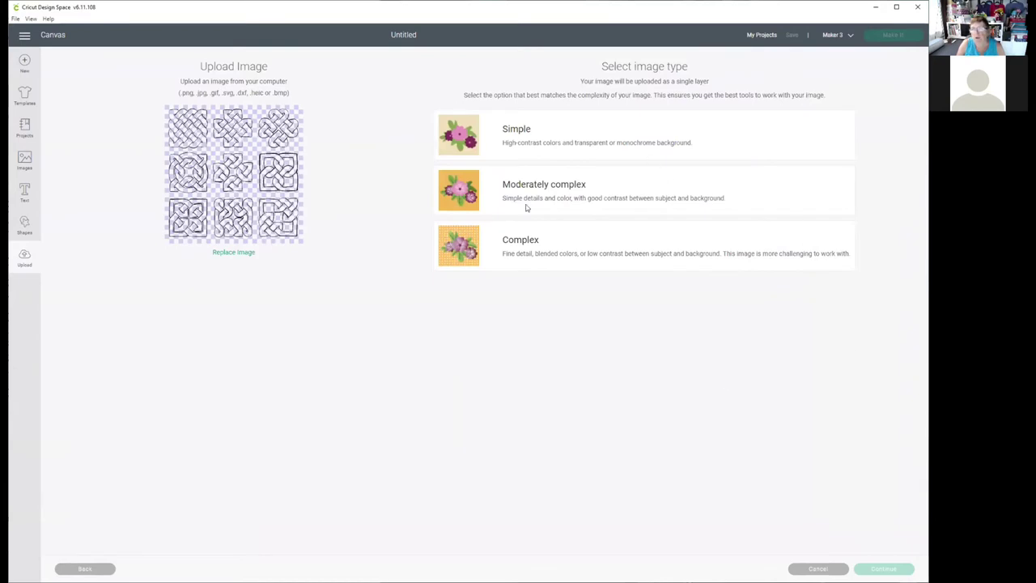
Upload the knots as a Complex, Print Then Cut image without erasing anything, and insert it on the canvas.
{"action": "left_click", "coordinate": [528, 243]}
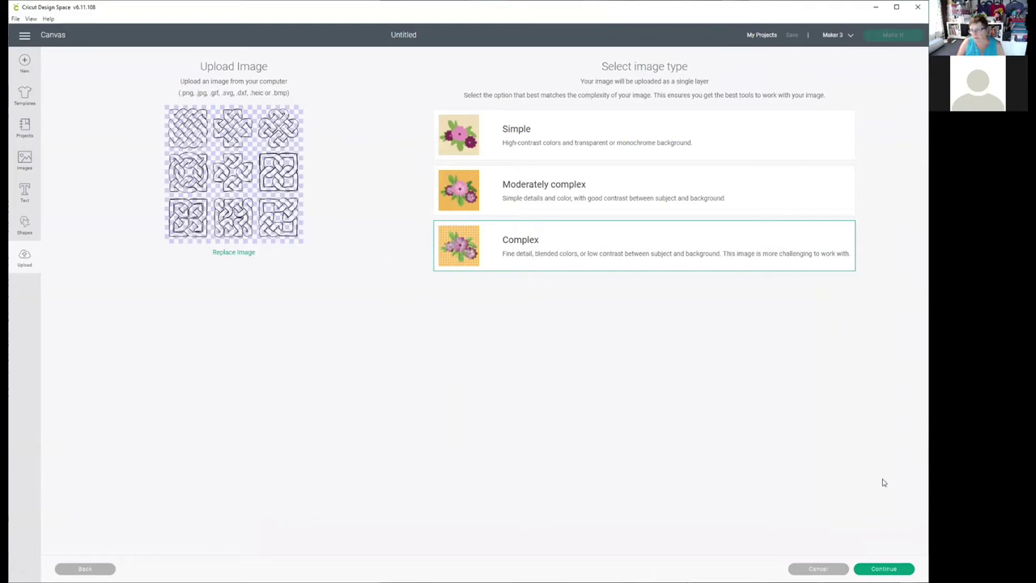
{"action": "left_click", "coordinate": [881, 569]}
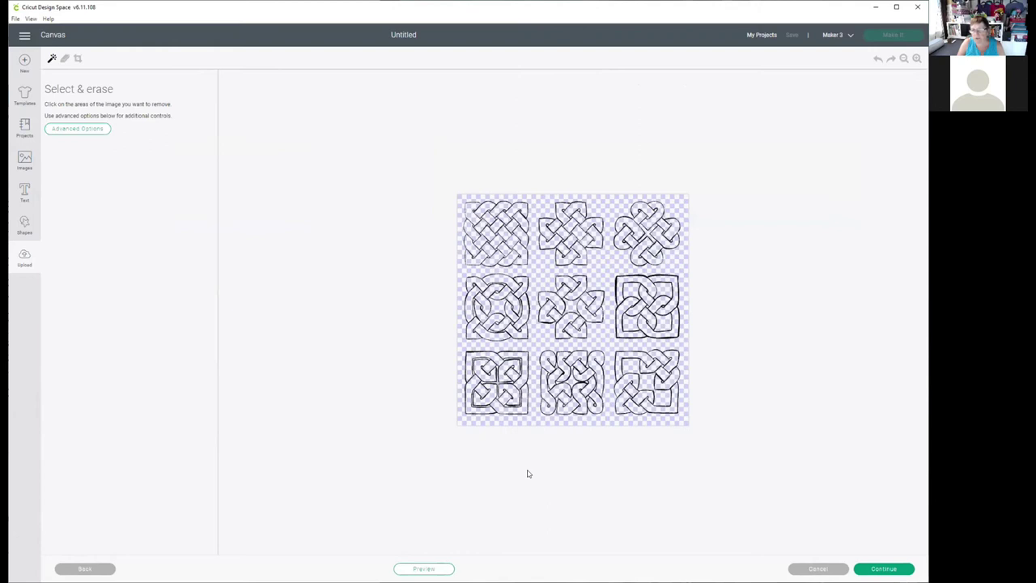
{"action": "left_click", "coordinate": [884, 569]}
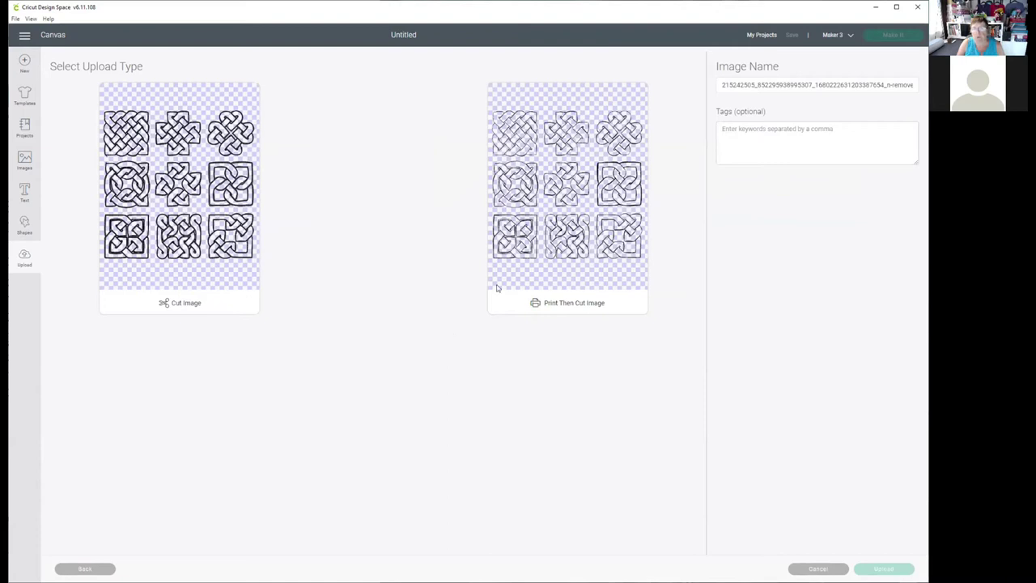
{"action": "left_click", "coordinate": [613, 208]}
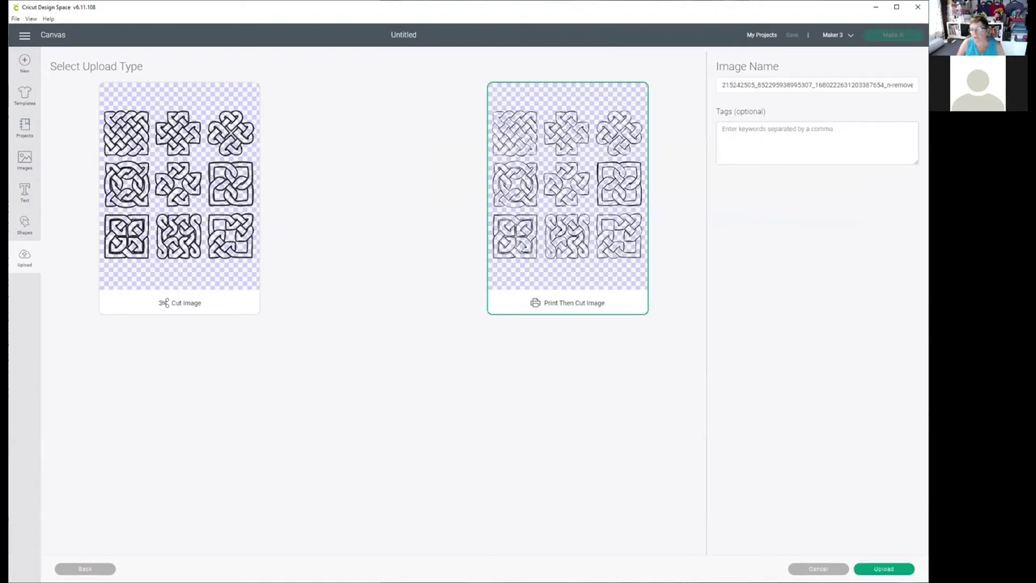
{"action": "left_click", "coordinate": [883, 568]}
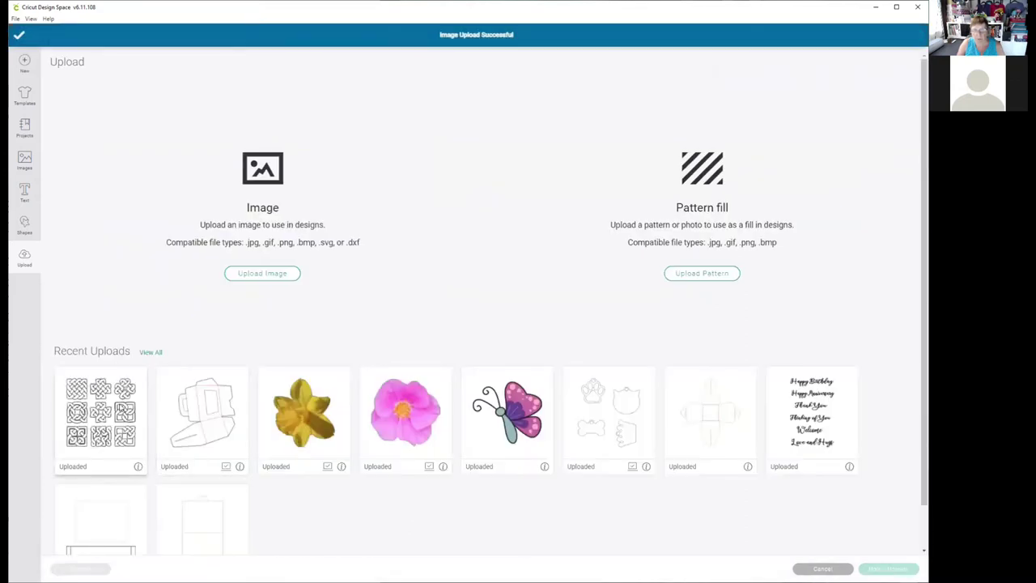
{"action": "left_click", "coordinate": [121, 408]}
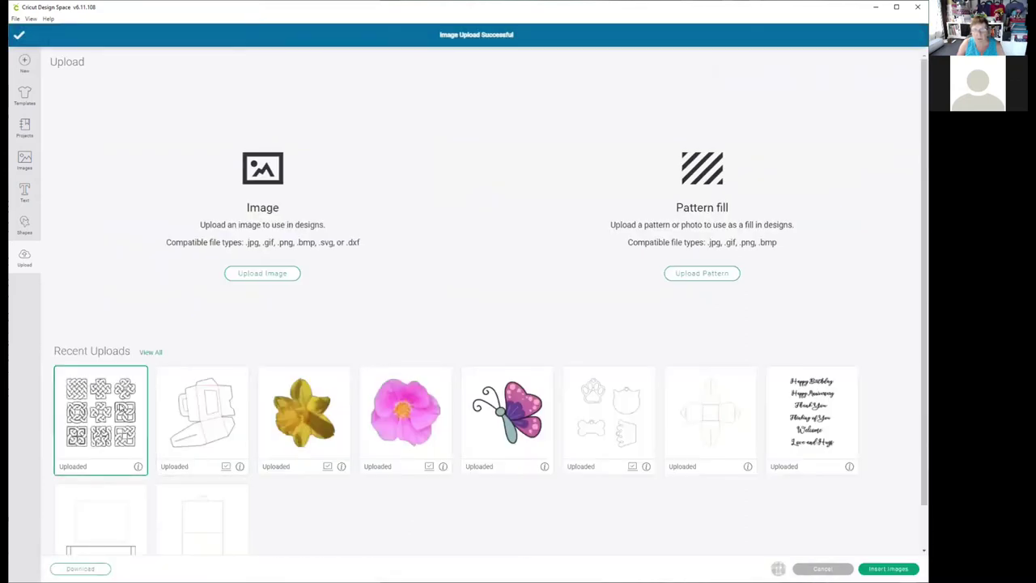
{"action": "left_click", "coordinate": [888, 569]}
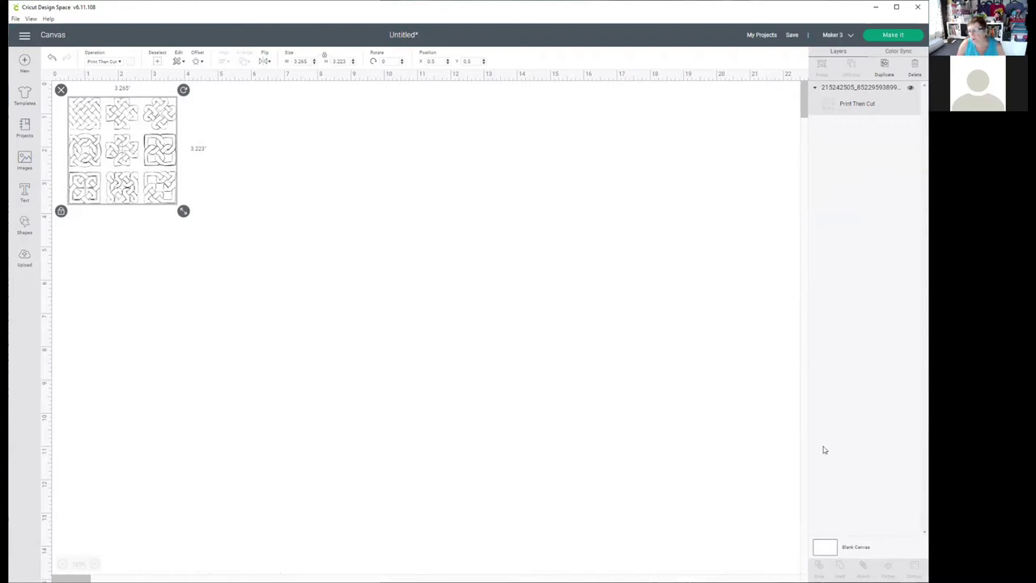
Change the blank canvas color to amber yellow.
{"action": "left_click", "coordinate": [831, 551]}
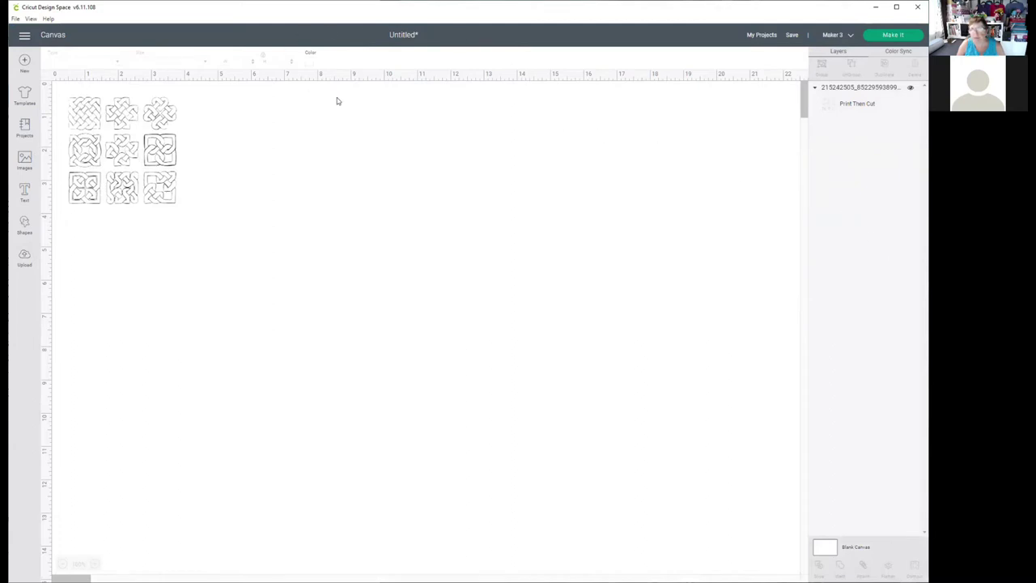
{"action": "left_click", "coordinate": [309, 60]}
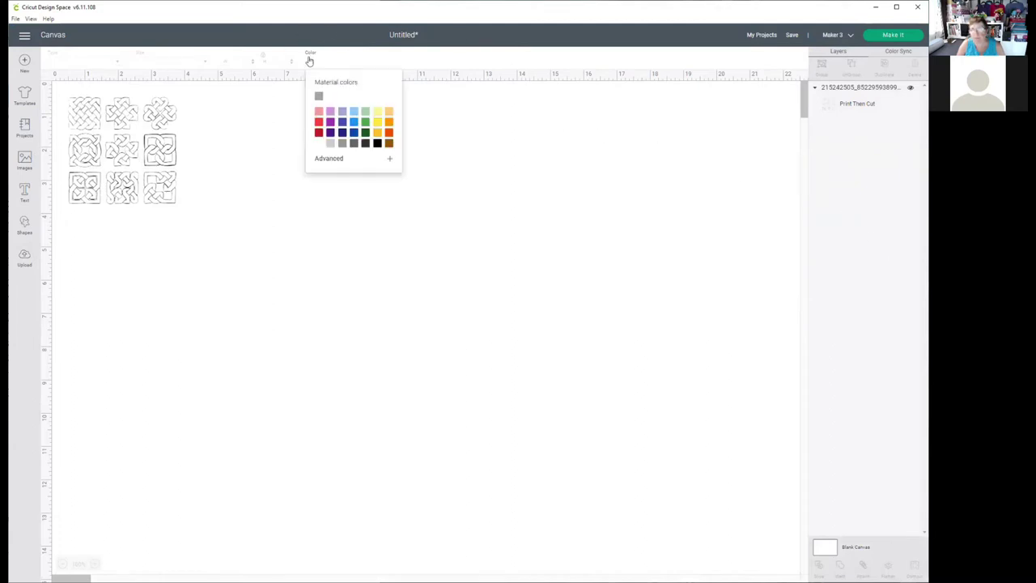
{"action": "left_click", "coordinate": [377, 134]}
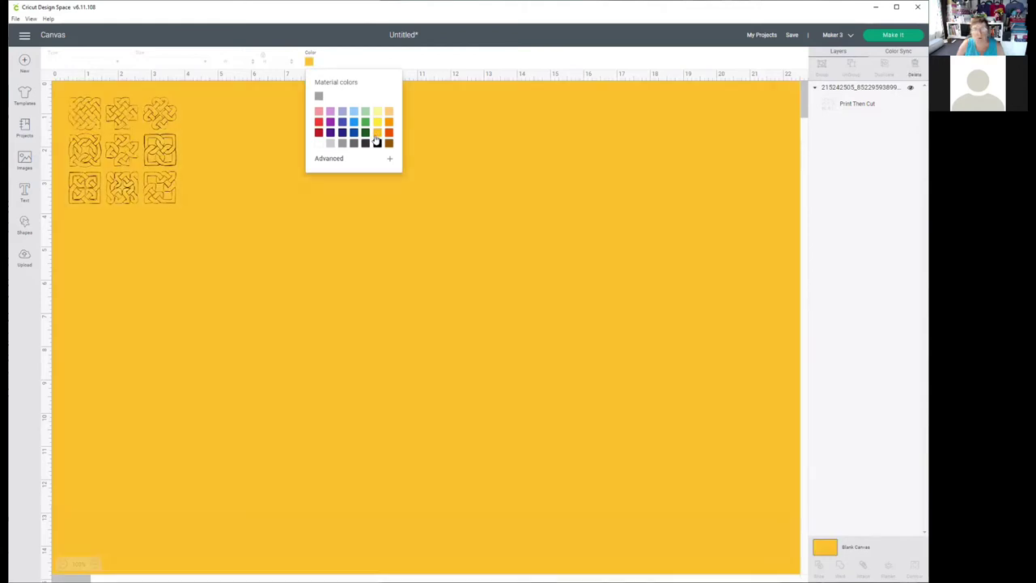
Enlarge the knots image proportionally to about 10.82 by 10.68 inches.
{"action": "left_click", "coordinate": [175, 200]}
{"action": "left_click_drag", "start_coordinate": [184, 212], "coordinate": [435, 381]}
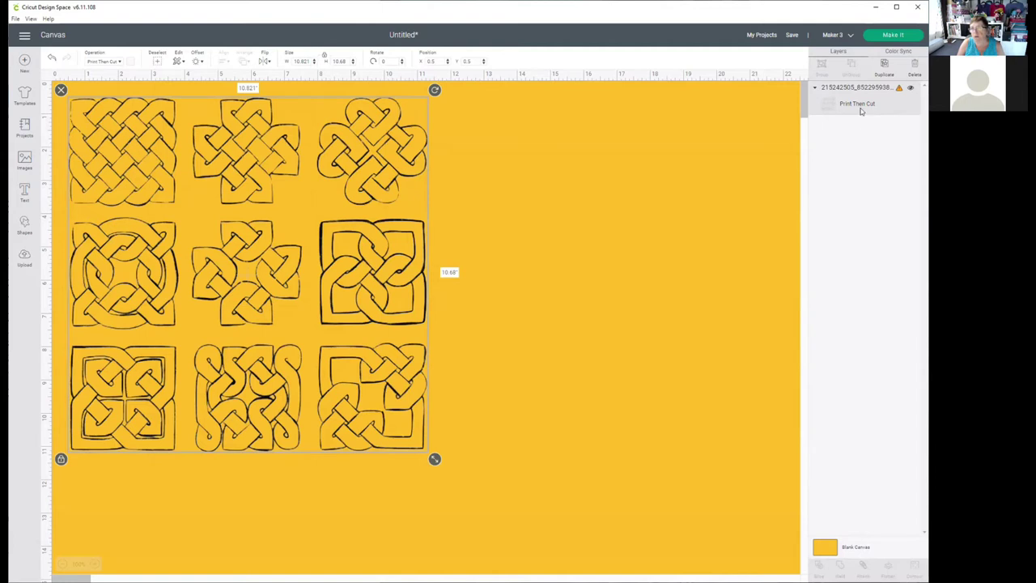
{"action": "left_click", "coordinate": [534, 236]}
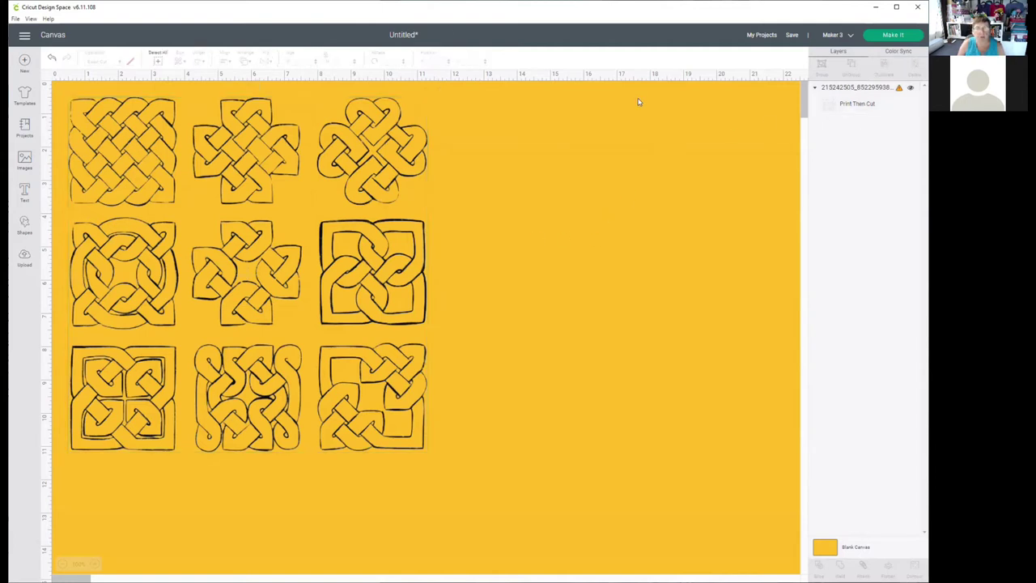
Add a square shape, enlarge it to about 3.67 inches and place it over the knot in the sheet's upper-left corner.
{"action": "left_click", "coordinate": [25, 228]}
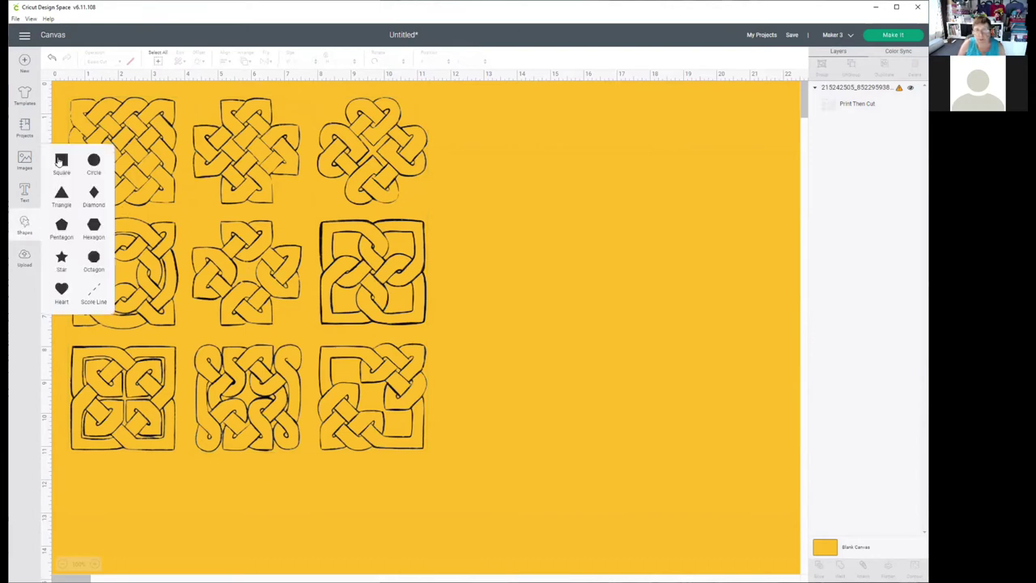
{"action": "left_click", "coordinate": [61, 160]}
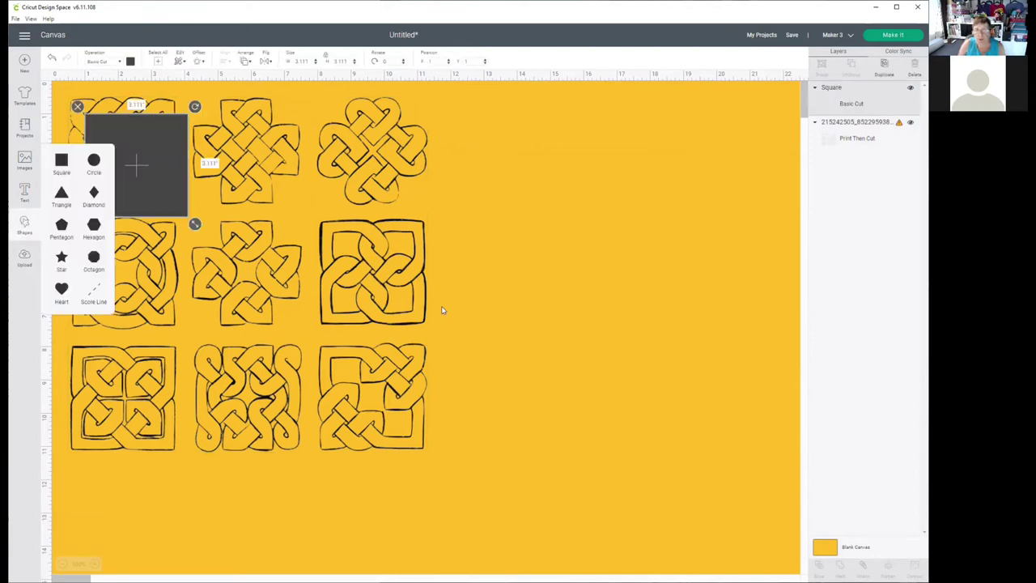
{"action": "left_click", "coordinate": [516, 161]}
{"action": "left_click_drag", "start_coordinate": [173, 194], "coordinate": [188, 217]}
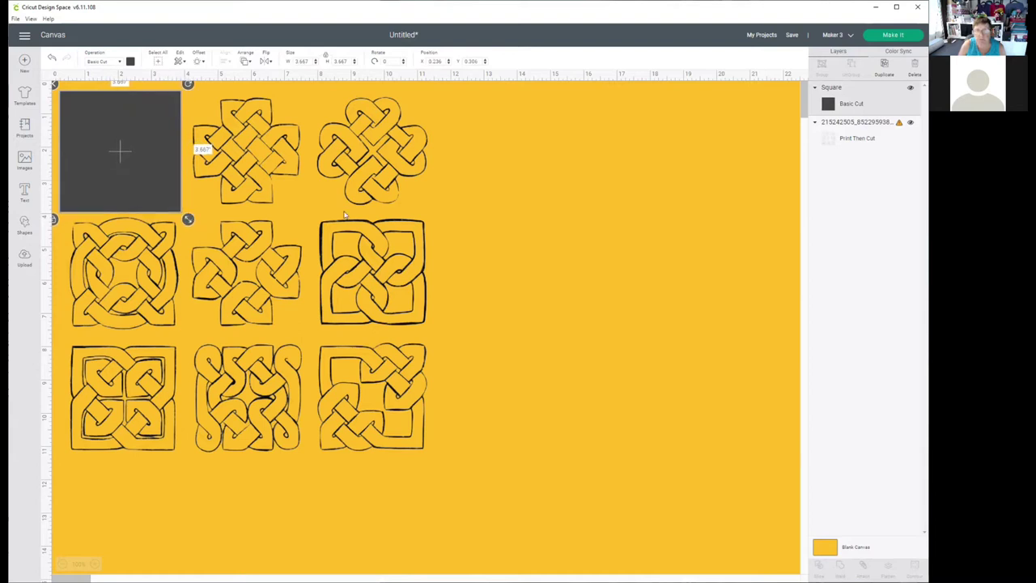
{"action": "left_click", "coordinate": [586, 190]}
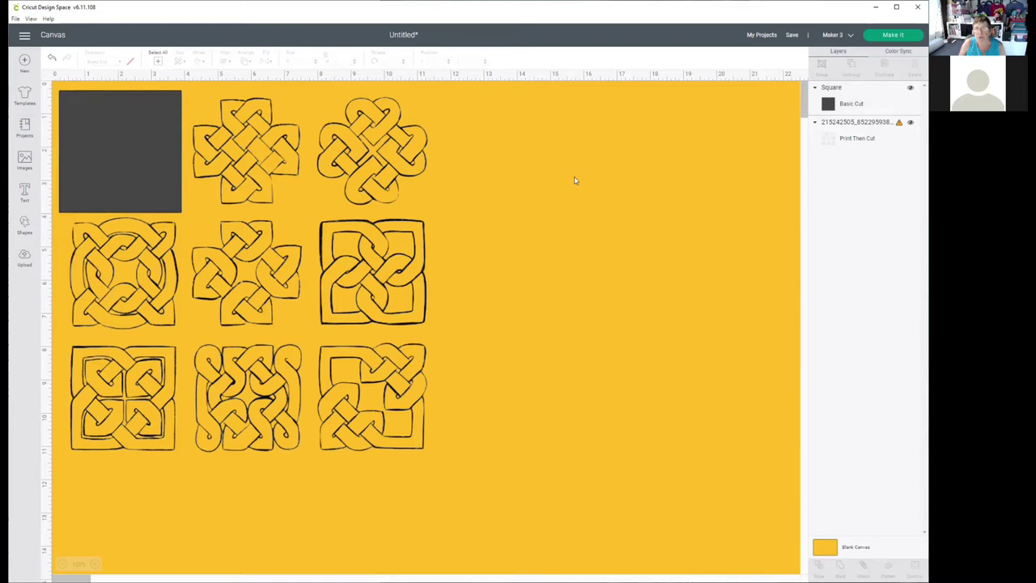
Slice the knot sheet with the square and move the sliced square, the Basic Cut knot and the remaining sheet apart.
{"action": "left_click", "coordinate": [159, 63]}
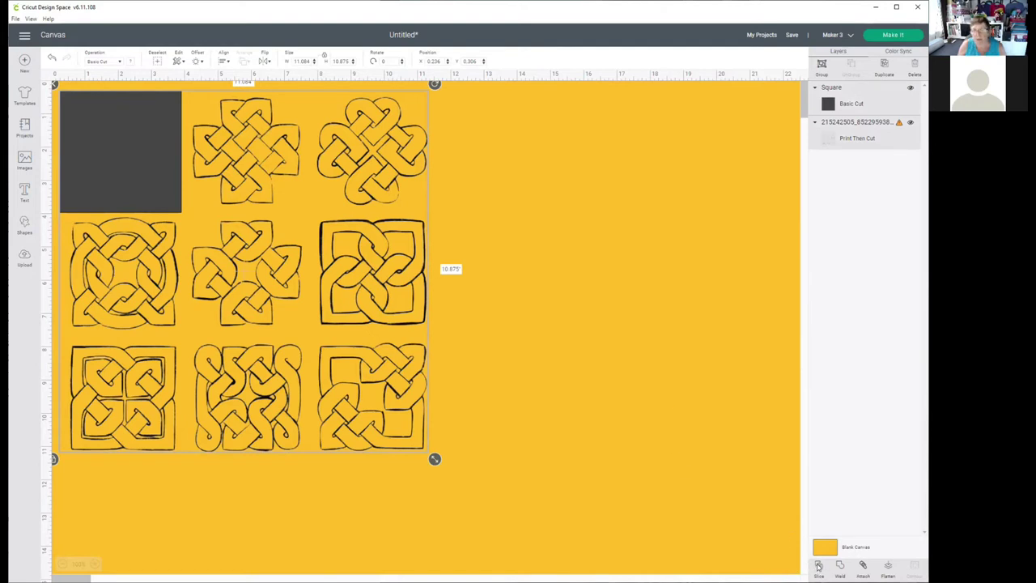
{"action": "left_click", "coordinate": [813, 539]}
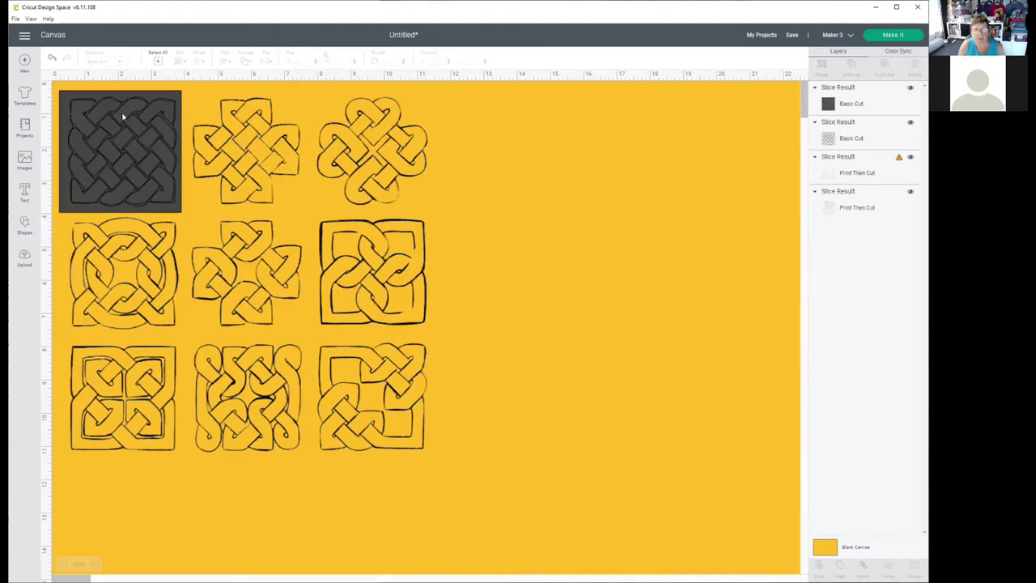
{"action": "left_click_drag", "start_coordinate": [123, 142], "coordinate": [656, 158]}
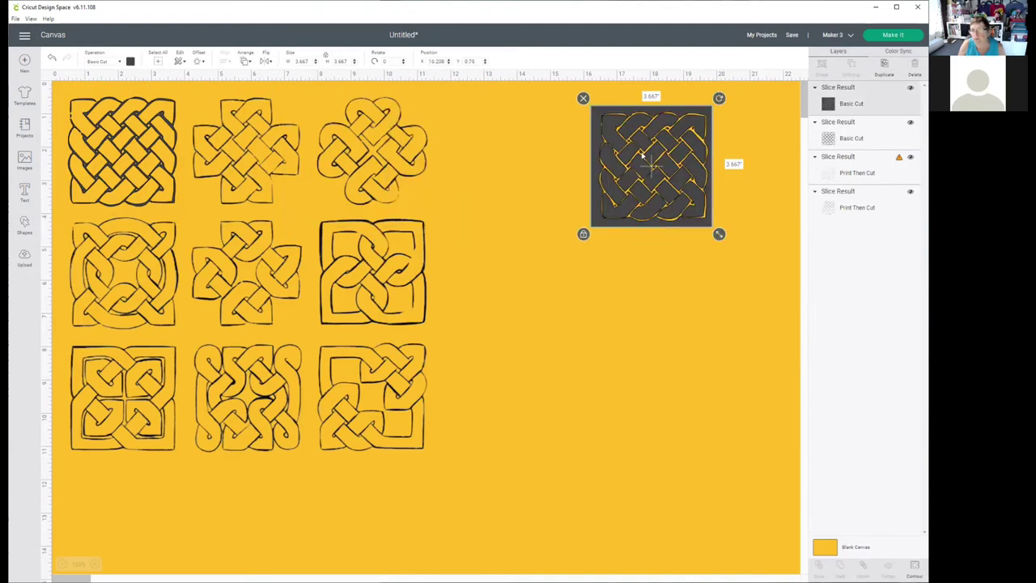
{"action": "left_click", "coordinate": [126, 172]}
{"action": "left_click_drag", "start_coordinate": [126, 173], "coordinate": [649, 287]}
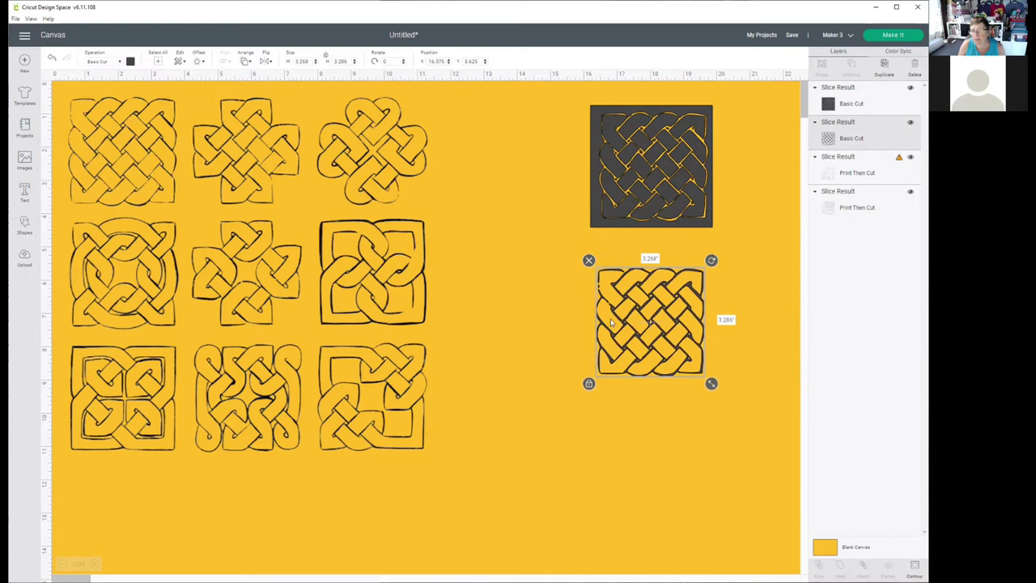
{"action": "left_click_drag", "start_coordinate": [125, 128], "coordinate": [208, 264]}
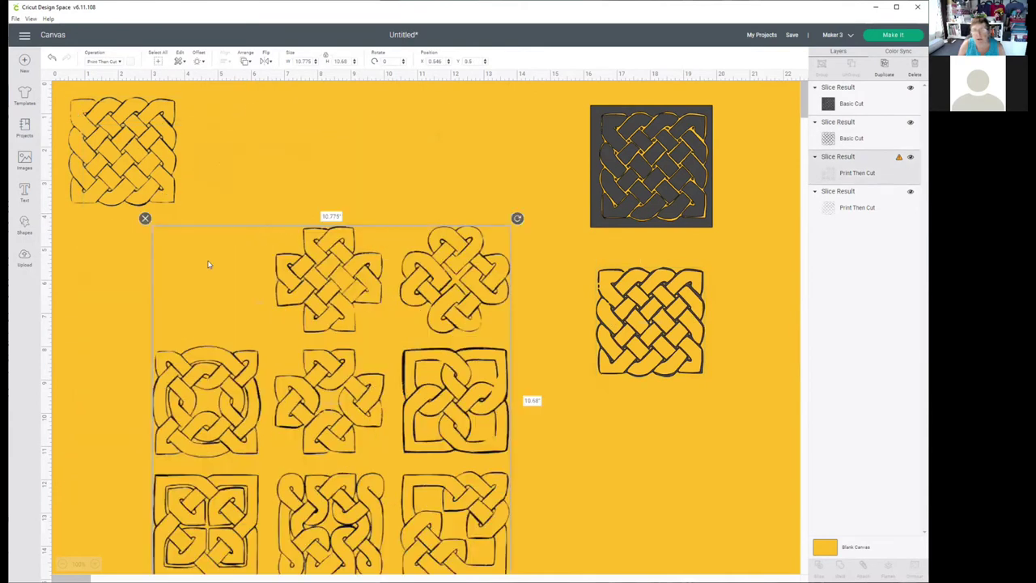
Delete the Print Then Cut knot slice and the sliced square, and reposition the Basic Cut knot and the remaining sheet.
{"action": "left_click_drag", "start_coordinate": [123, 152], "coordinate": [679, 463]}
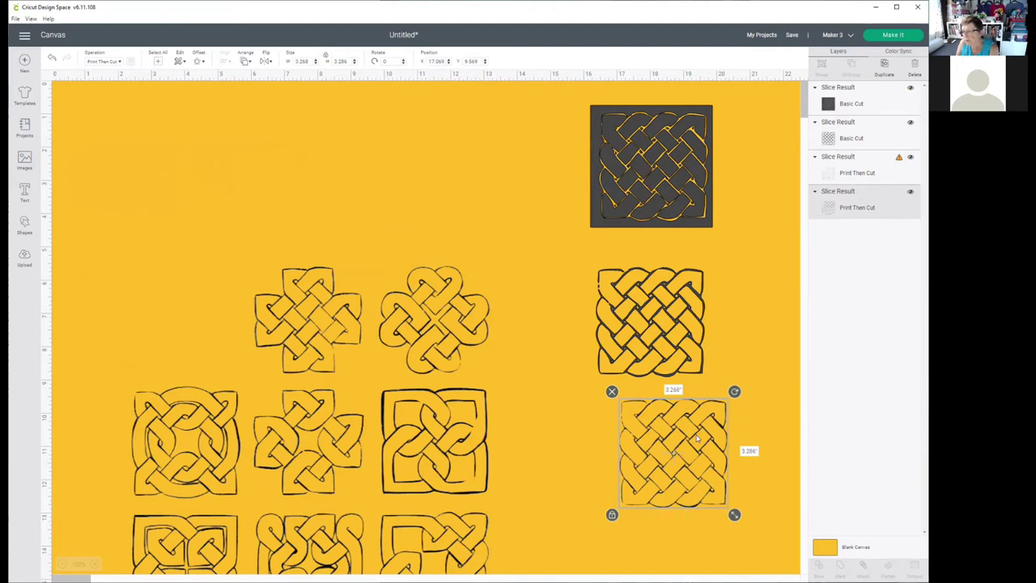
{"action": "key", "text": "Delete"}
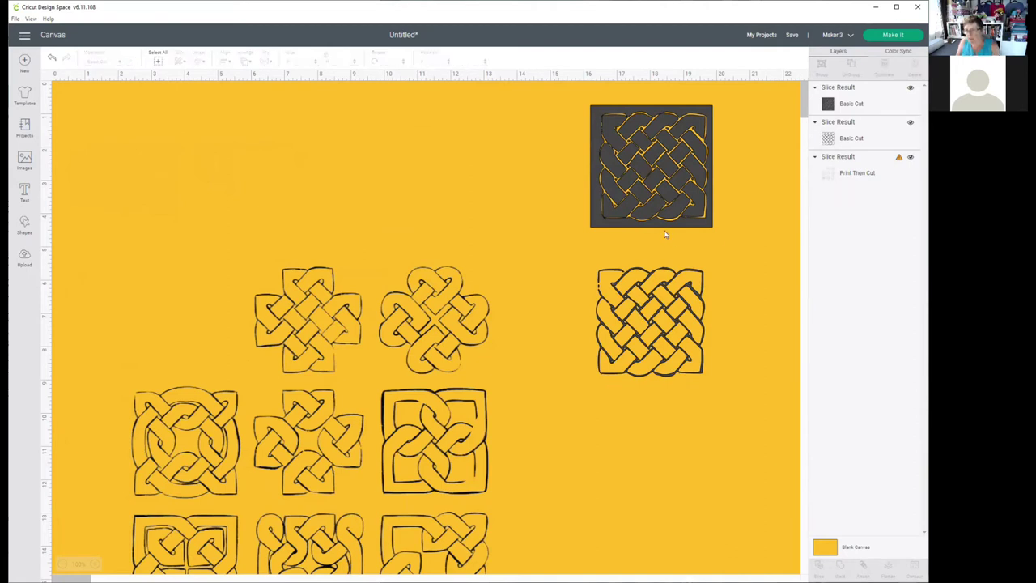
{"action": "left_click", "coordinate": [630, 164]}
{"action": "key", "text": "Delete"}
{"action": "left_click_drag", "start_coordinate": [677, 336], "coordinate": [636, 177]}
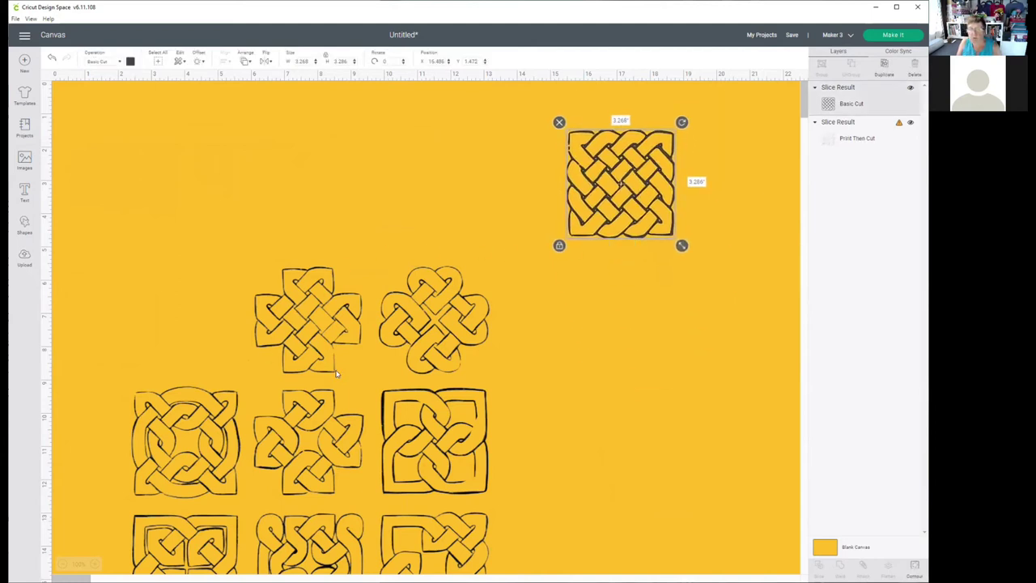
{"action": "left_click_drag", "start_coordinate": [338, 338], "coordinate": [304, 359]}
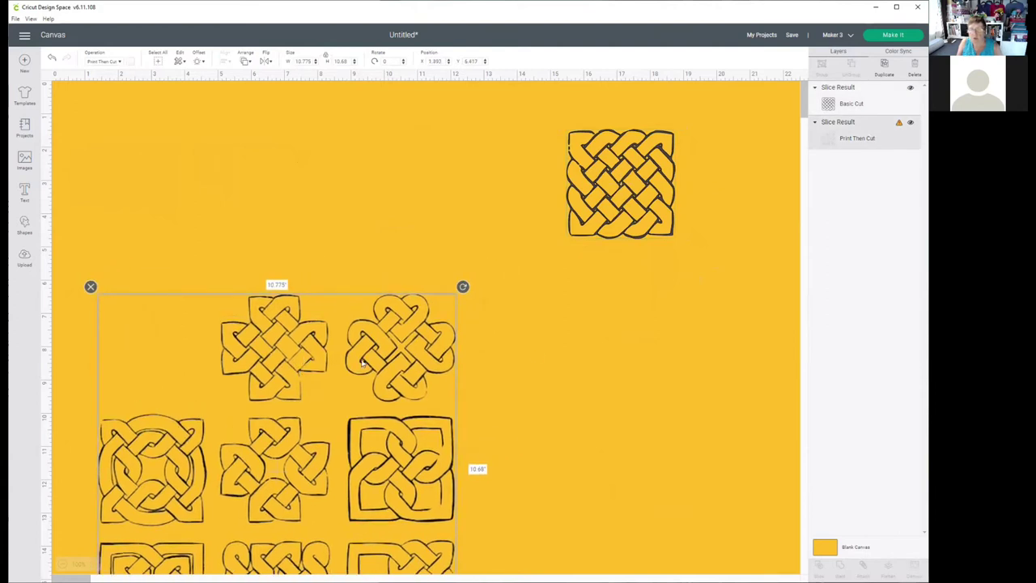
Add a square shape, enlarge it and place it over the cross-shaped knot in the middle of the sheet's first row.
{"action": "left_click", "coordinate": [515, 325]}
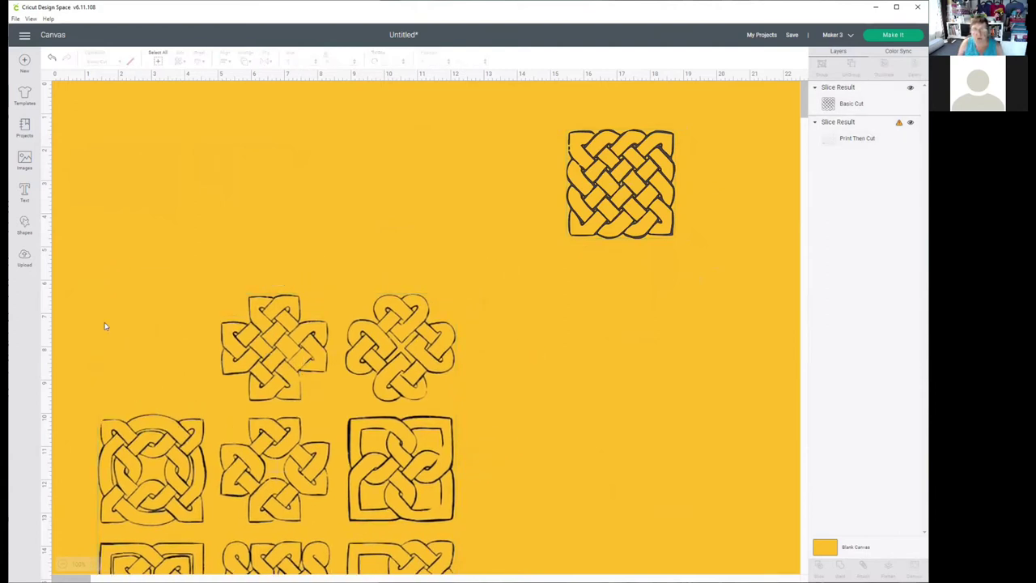
{"action": "left_click", "coordinate": [24, 222]}
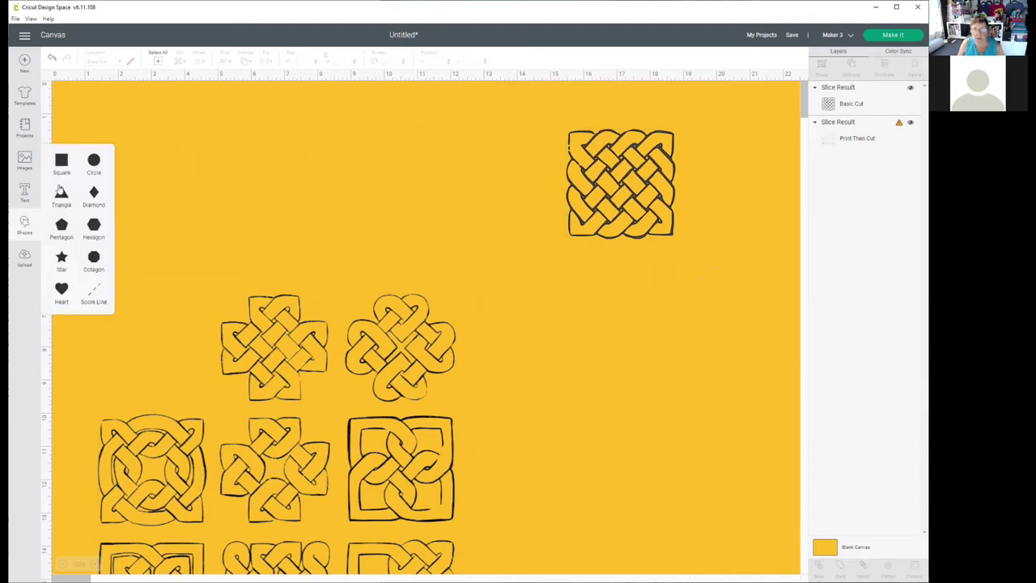
{"action": "left_click", "coordinate": [61, 161]}
{"action": "left_click_drag", "start_coordinate": [185, 201], "coordinate": [283, 362]}
{"action": "left_click_drag", "start_coordinate": [329, 406], "coordinate": [313, 377]}
Slice the knot sheet with the square over the cross-shaped knot and delete the sliced square.
{"action": "left_click", "coordinate": [218, 171]}
{"action": "left_click_drag", "start_coordinate": [216, 157], "coordinate": [304, 440]}
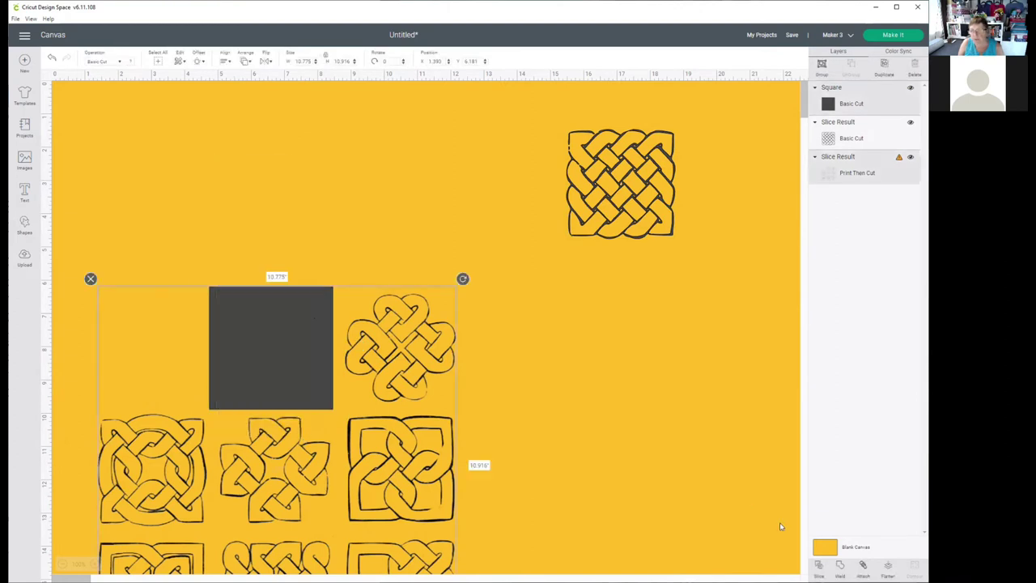
{"action": "left_click", "coordinate": [819, 566]}
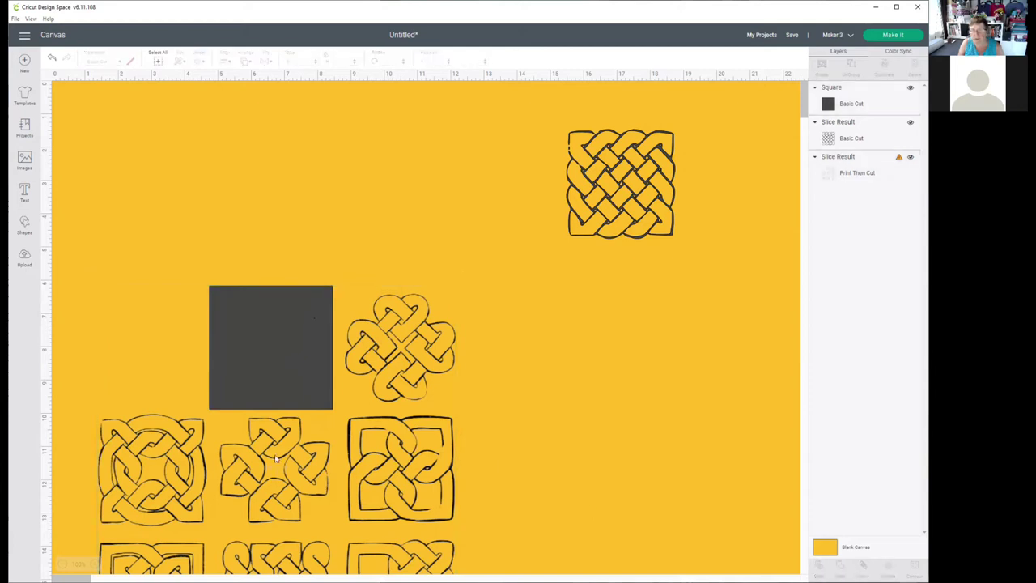
{"action": "left_click_drag", "start_coordinate": [259, 374], "coordinate": [369, 215]}
{"action": "key", "text": "Delete"}
Move the Basic Cut cross knot below the extracted square knot, delete its Print Then Cut duplicate and reposition the sheet.
{"action": "left_click_drag", "start_coordinate": [313, 346], "coordinate": [370, 286]}
{"action": "mouse_move", "coordinate": [631, 307]}
{"action": "left_mouse_down"}
{"action": "mouse_move", "coordinate": [618, 301]}
{"action": "mouse_move", "coordinate": [631, 309]}
{"action": "left_mouse_up"}
{"action": "left_click_drag", "start_coordinate": [272, 361], "coordinate": [361, 442]}
{"action": "left_click", "coordinate": [293, 336]}
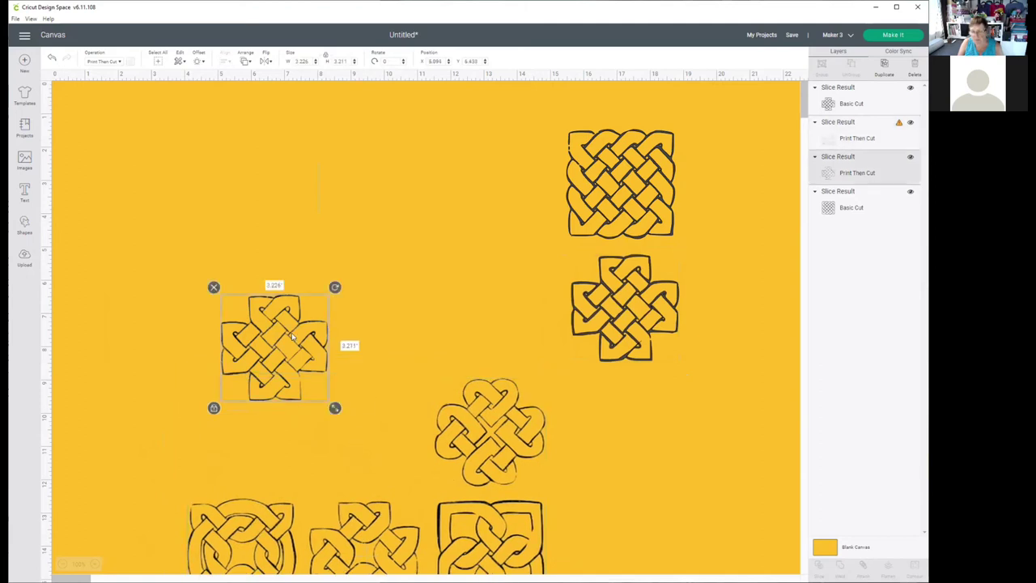
{"action": "key", "text": "Delete"}
{"action": "left_click_drag", "start_coordinate": [490, 435], "coordinate": [360, 227]}
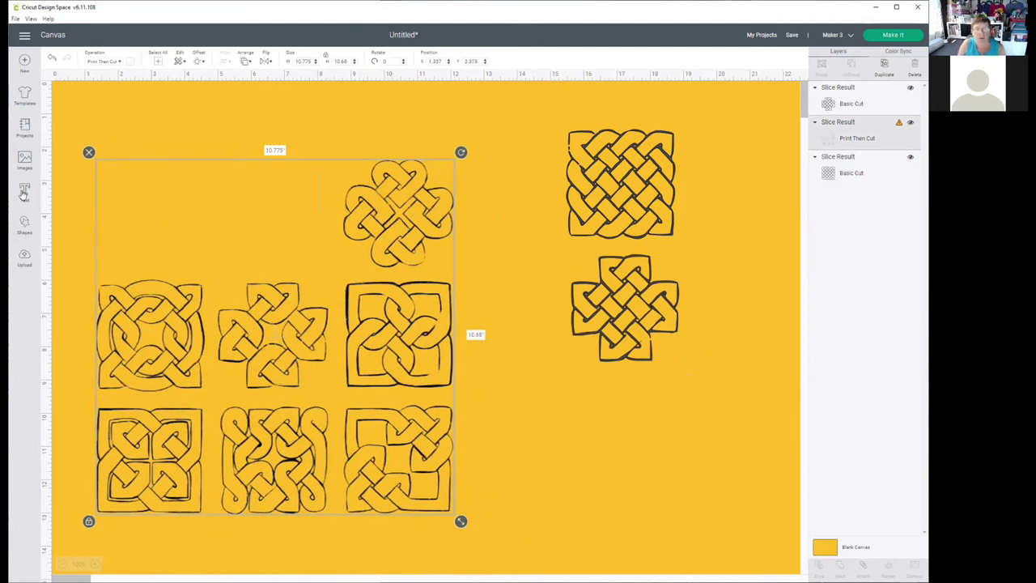
Add a square shape and enlarge it to about 3.65 by 3.29 inches over the sheet's upper-right knot.
{"action": "left_click", "coordinate": [23, 224]}
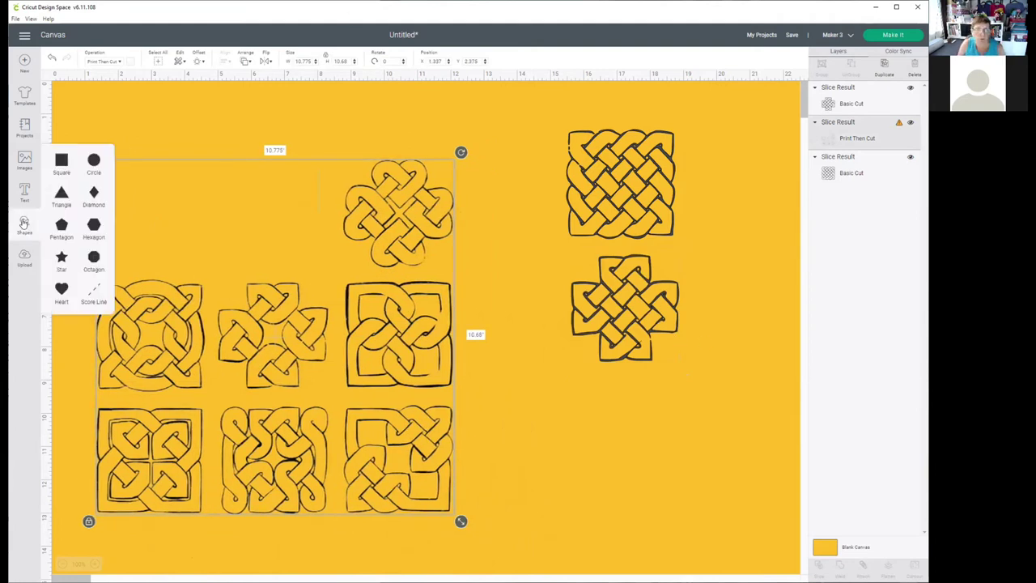
{"action": "left_click", "coordinate": [62, 161]}
{"action": "left_click_drag", "start_coordinate": [213, 203], "coordinate": [435, 218]}
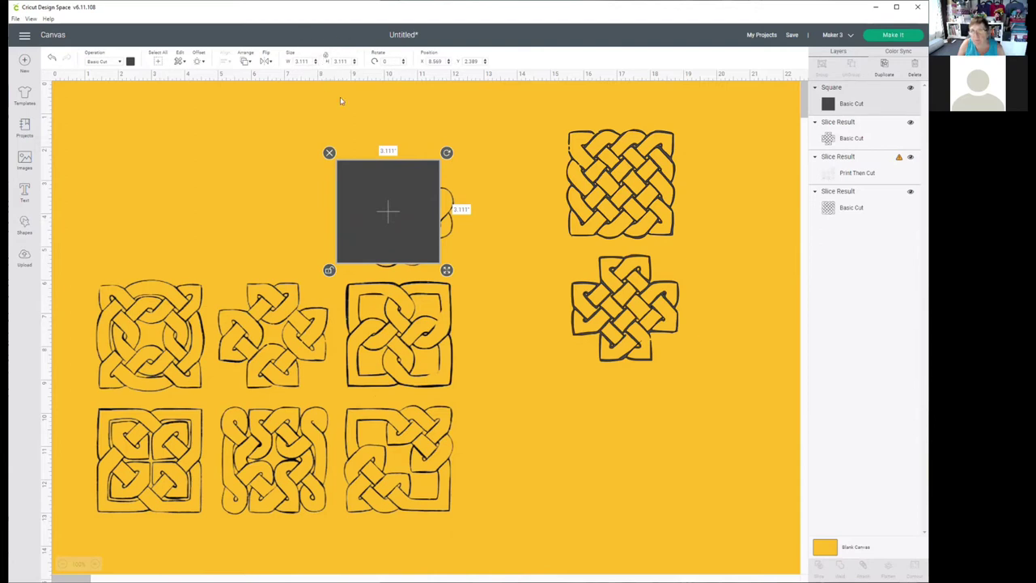
{"action": "left_click_drag", "start_coordinate": [446, 270], "coordinate": [465, 276]}
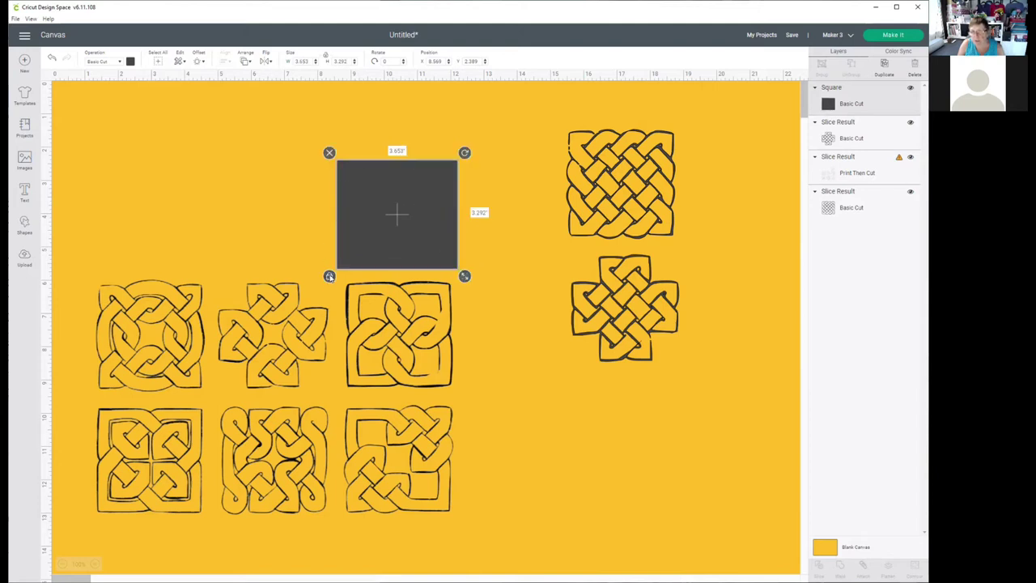
Slice the knot sheet with the square over the upper-right knot and delete the sliced square.
{"action": "left_click", "coordinate": [194, 115]}
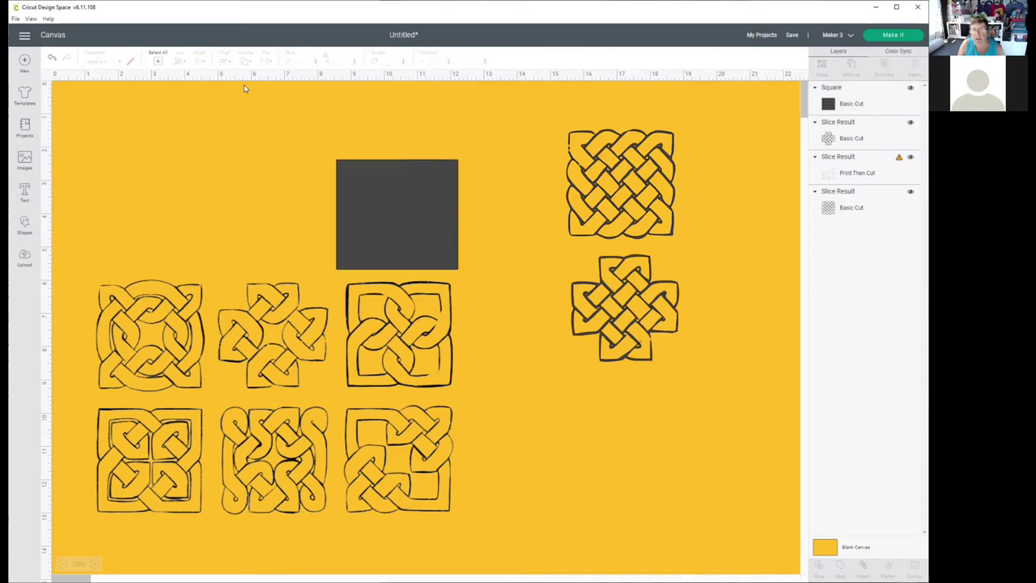
{"action": "left_click_drag", "start_coordinate": [243, 94], "coordinate": [390, 324]}
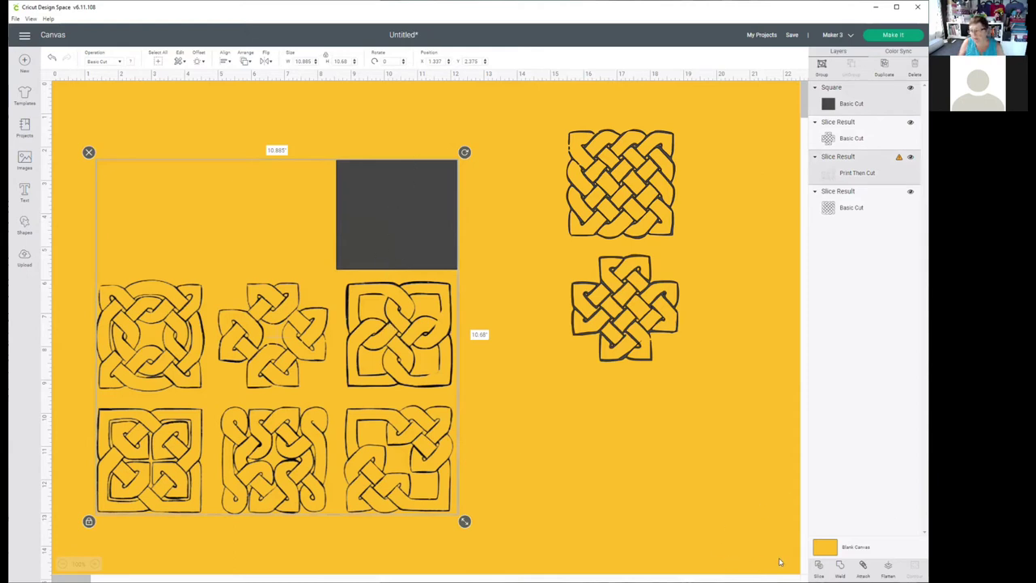
{"action": "left_click", "coordinate": [818, 568]}
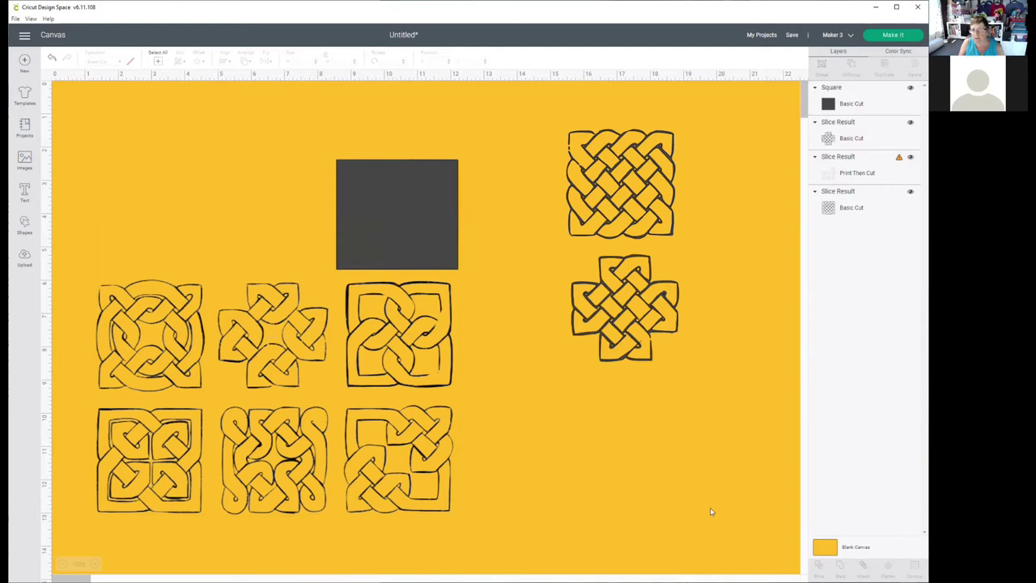
{"action": "left_click_drag", "start_coordinate": [449, 257], "coordinate": [598, 510]}
{"action": "key", "text": "Delete"}
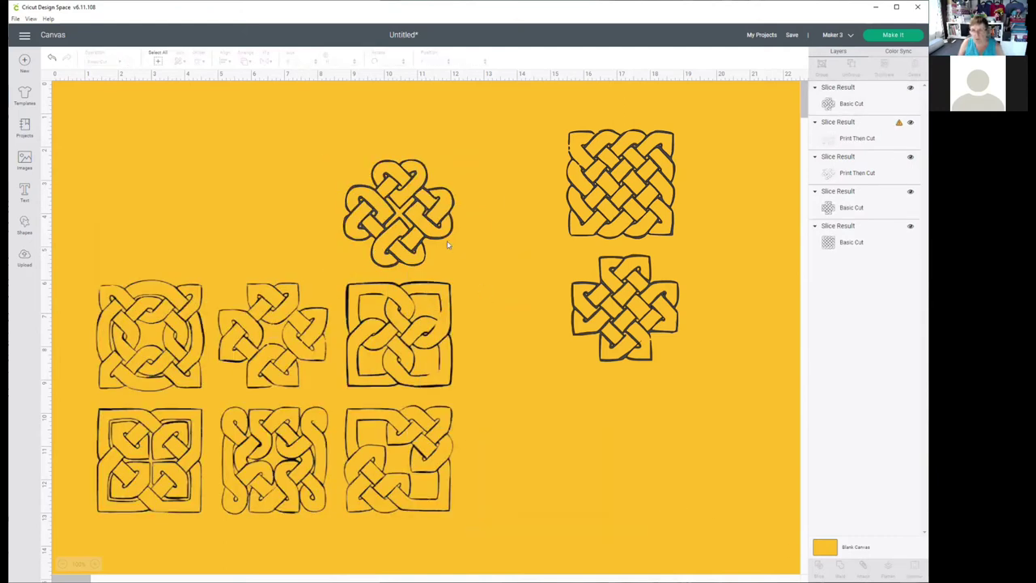
Move the rounded Basic Cut knot below the cross knot, delete its Print Then Cut duplicate and reposition the remaining sheet.
{"action": "left_click_drag", "start_coordinate": [427, 212], "coordinate": [654, 437]}
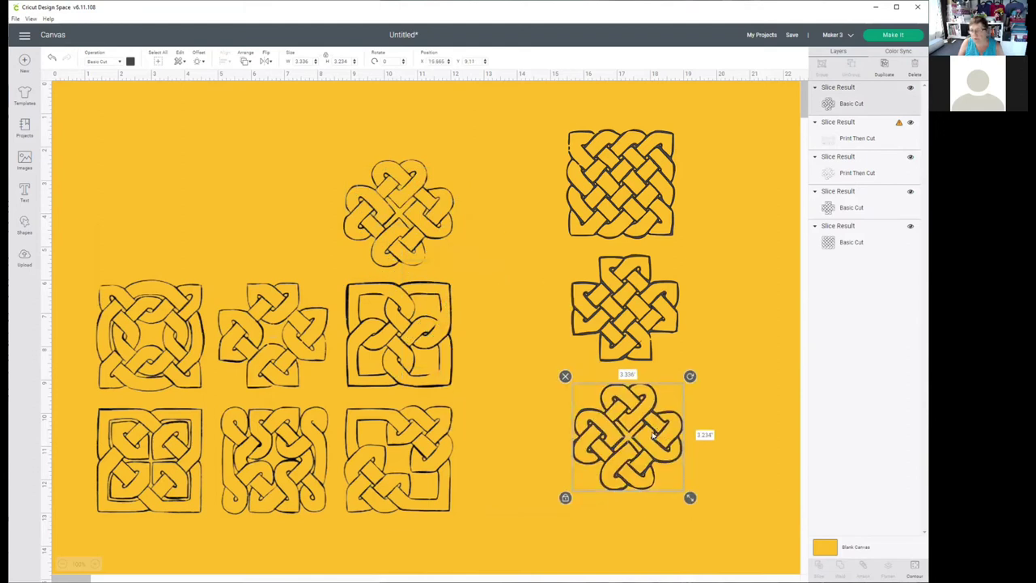
{"action": "left_click_drag", "start_coordinate": [397, 360], "coordinate": [413, 474]}
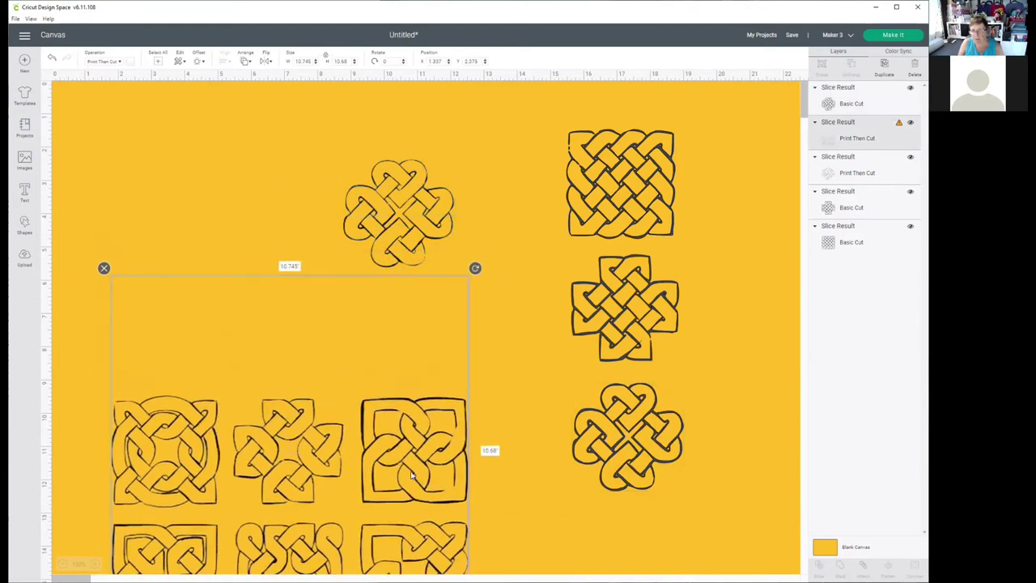
{"action": "left_click", "coordinate": [425, 215]}
{"action": "key", "text": "Delete"}
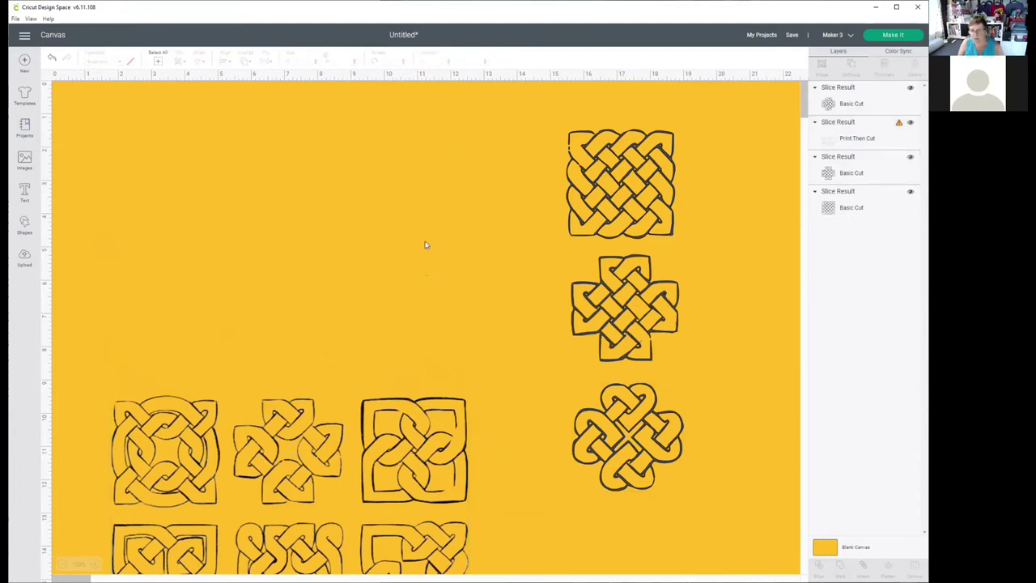
{"action": "left_click_drag", "start_coordinate": [430, 477], "coordinate": [426, 281]}
{"action": "left_click_drag", "start_coordinate": [394, 357], "coordinate": [368, 340]}
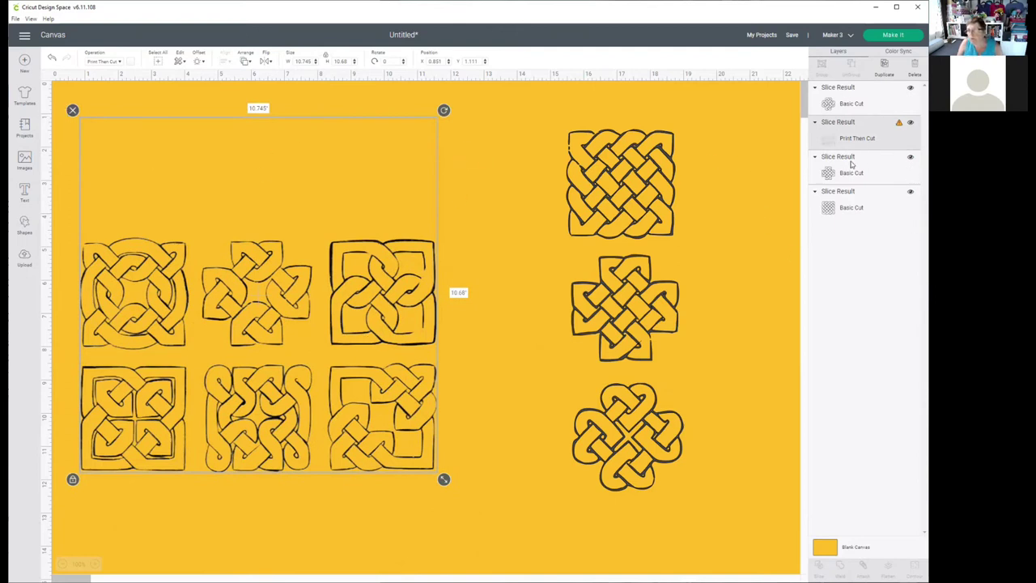
Hide the remaining Print Then Cut sheet and spread the three extracted knots across the freed canvas area.
{"action": "left_click", "coordinate": [910, 123]}
{"action": "left_click_drag", "start_coordinate": [632, 197], "coordinate": [227, 227]}
{"action": "left_click_drag", "start_coordinate": [632, 318], "coordinate": [391, 231]}
{"action": "left_click_drag", "start_coordinate": [650, 448], "coordinate": [323, 399]}
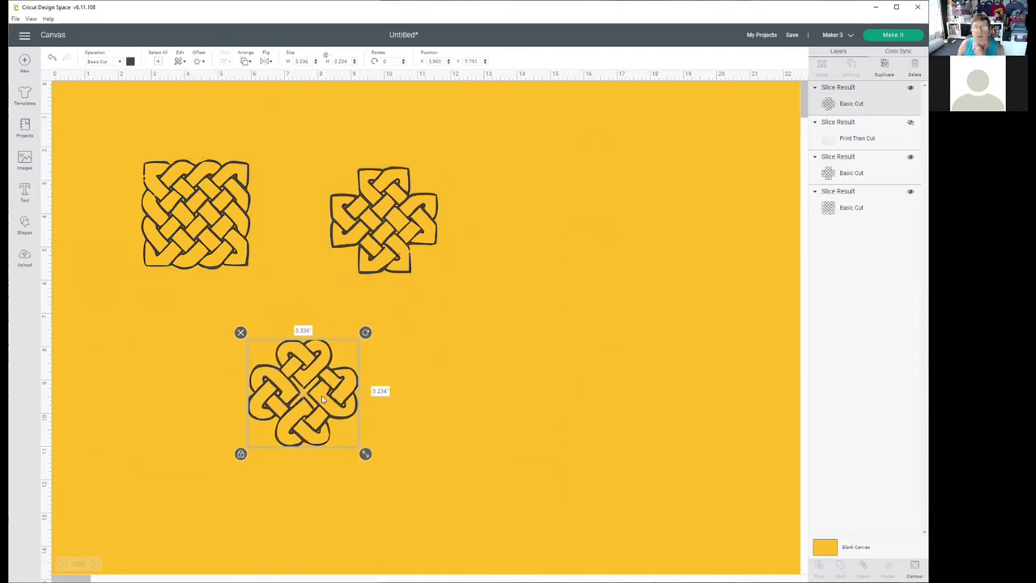
Create a 0.125 in offset with rounded corners around the square knot and colour the offset white.
{"action": "left_click", "coordinate": [199, 208]}
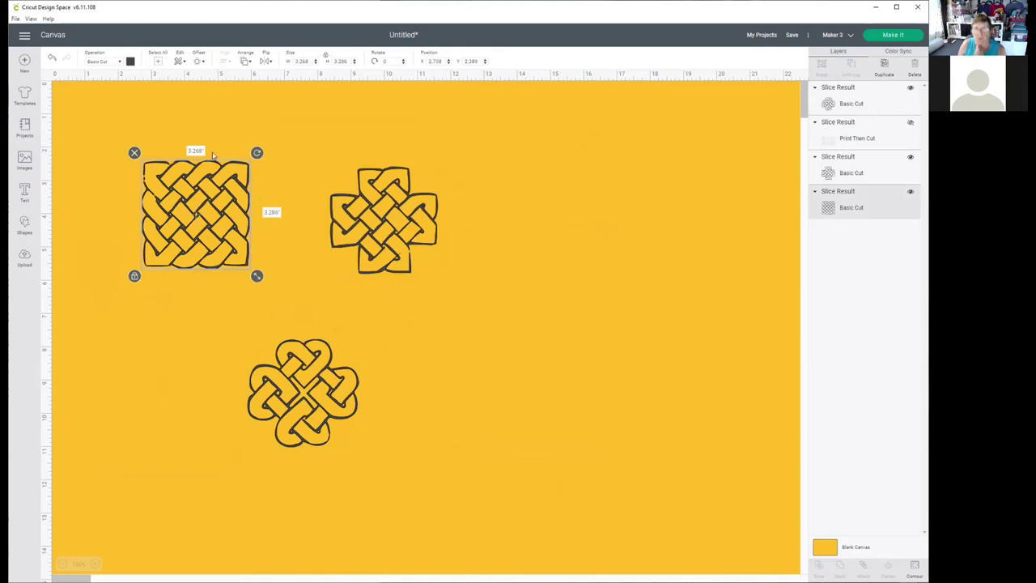
{"action": "left_click", "coordinate": [200, 62]}
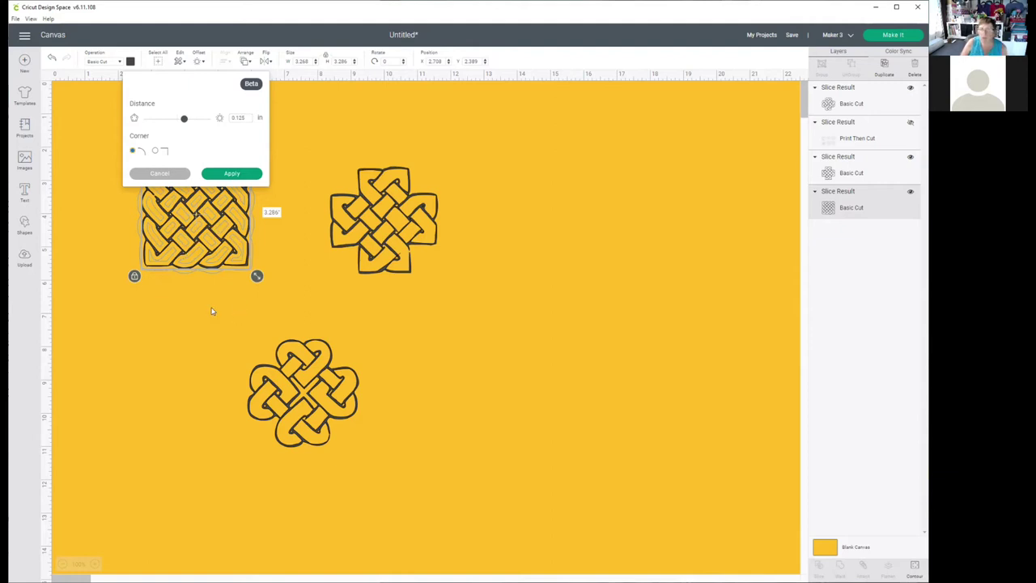
{"action": "left_click", "coordinate": [232, 174]}
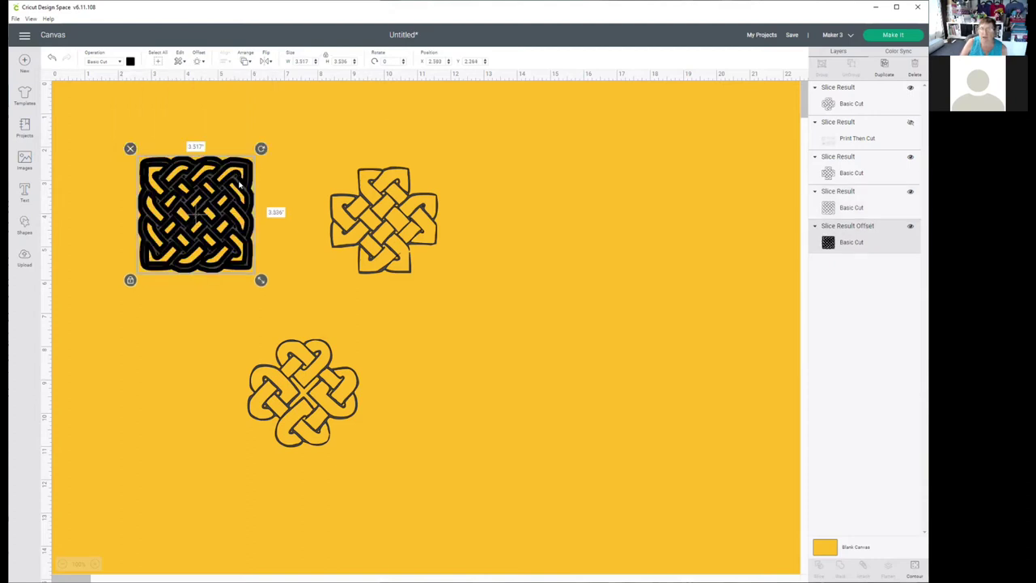
{"action": "left_click", "coordinate": [130, 62]}
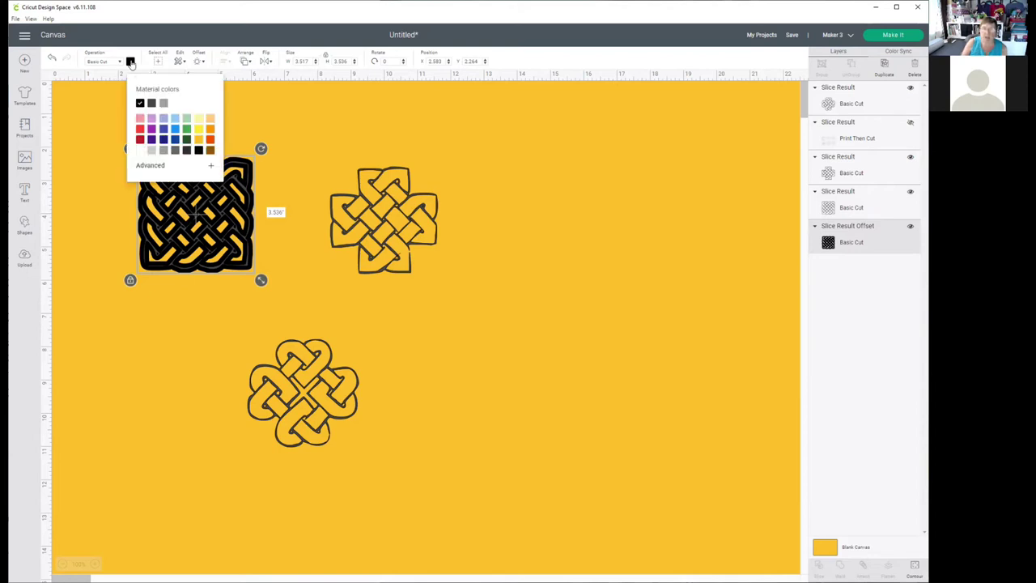
{"action": "left_click", "coordinate": [140, 151]}
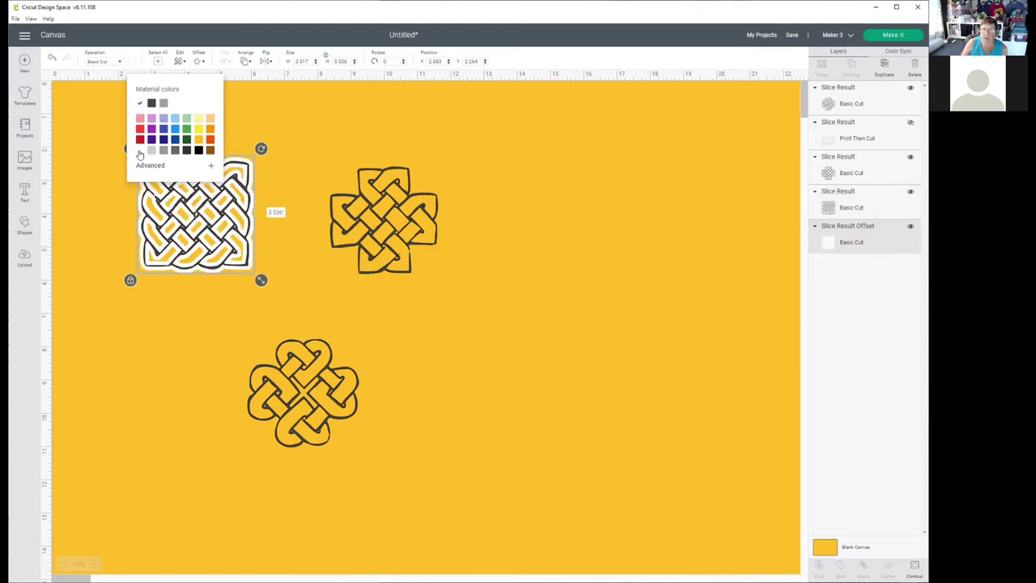
{"action": "left_click", "coordinate": [164, 338]}
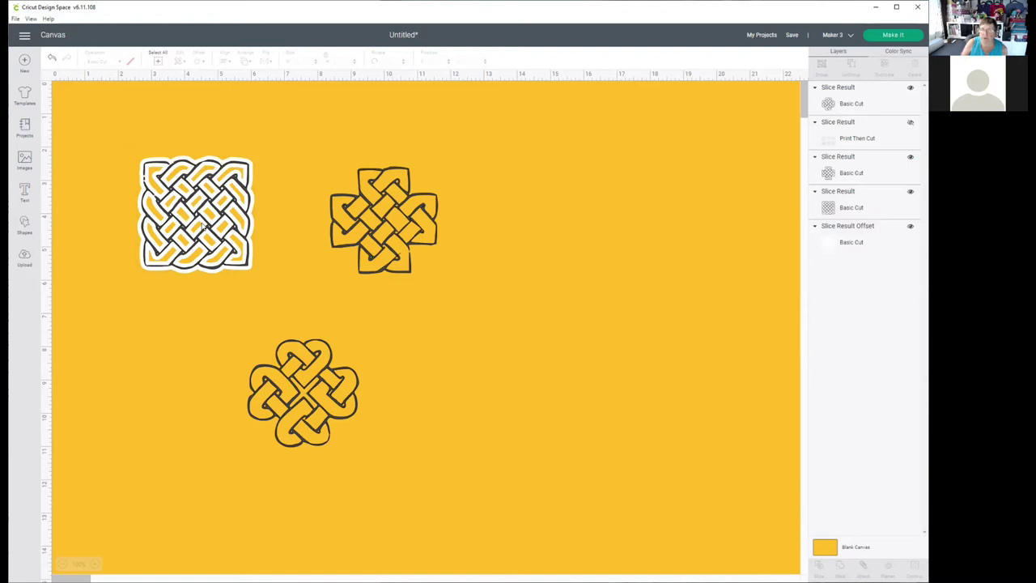
Move the square knot off its white offset, duplicate the knot and centre the copy on the offset.
{"action": "left_click_drag", "start_coordinate": [204, 224], "coordinate": [179, 357]}
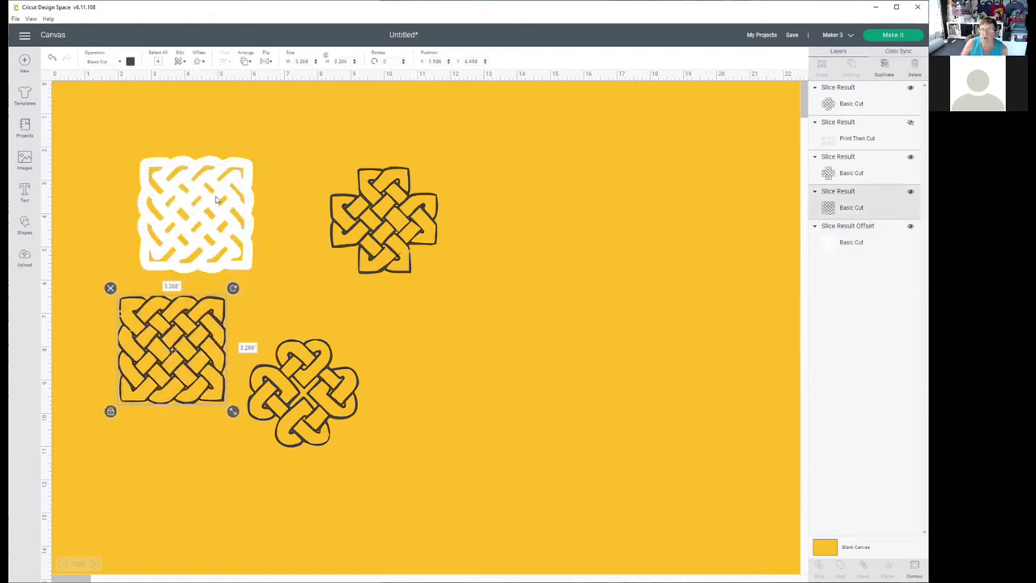
{"action": "left_click_drag", "start_coordinate": [215, 208], "coordinate": [188, 175]}
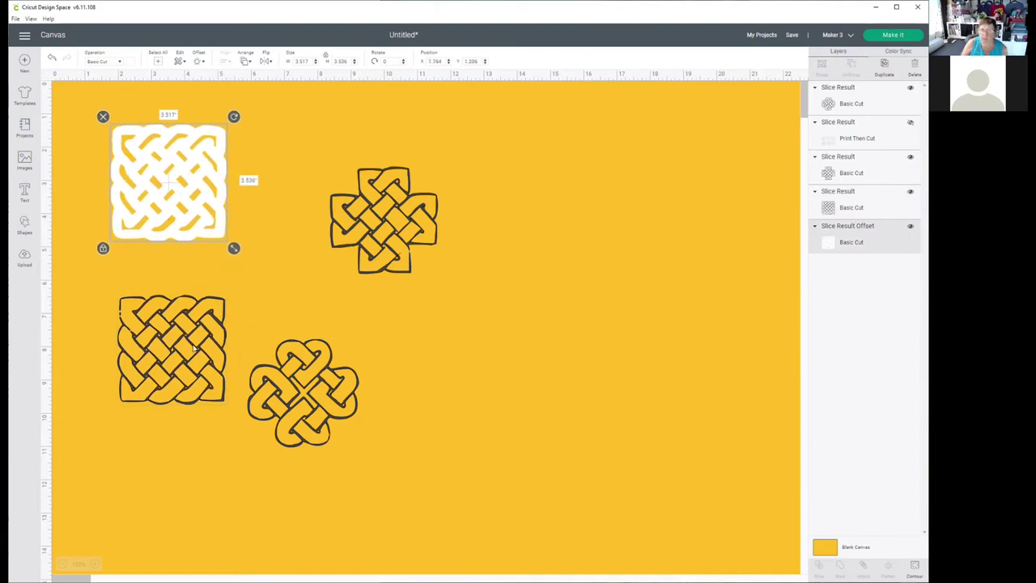
{"action": "mouse_move", "coordinate": [192, 356]}
{"action": "left_mouse_down"}
{"action": "mouse_move", "coordinate": [208, 313]}
{"action": "mouse_move", "coordinate": [184, 180]}
{"action": "mouse_move", "coordinate": [183, 344]}
{"action": "left_mouse_up"}
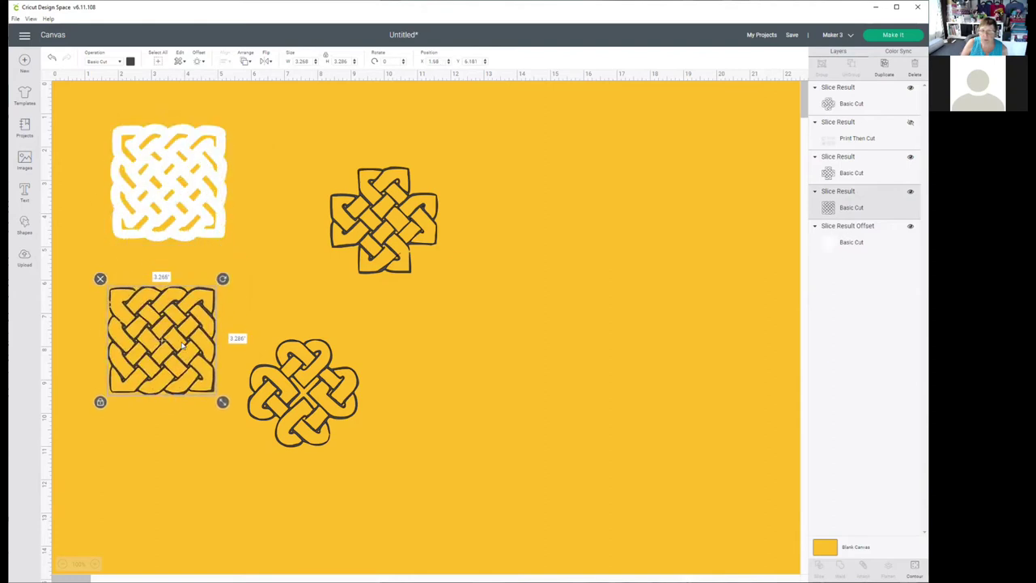
{"action": "left_click", "coordinate": [885, 66]}
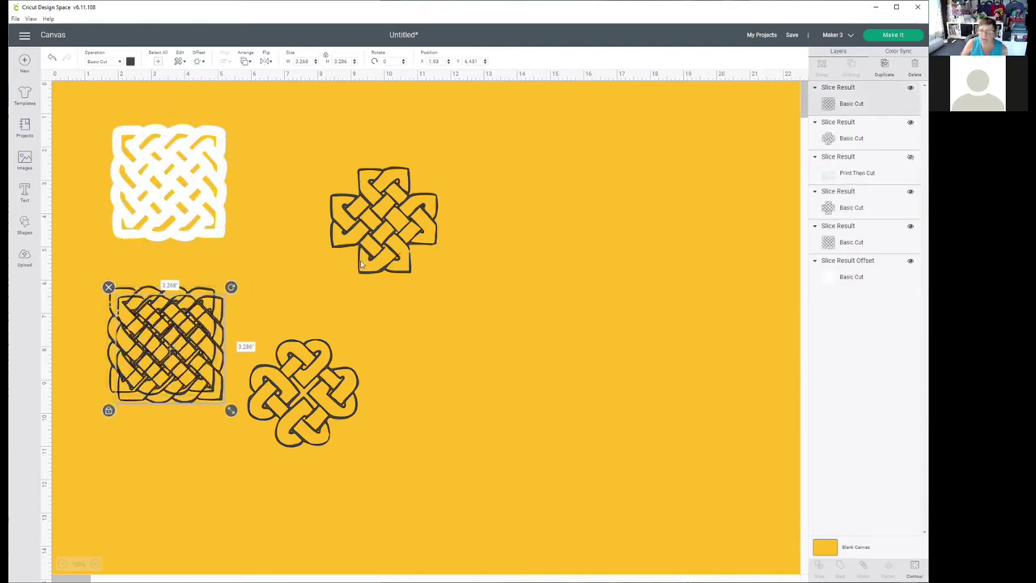
{"action": "left_click_drag", "start_coordinate": [194, 337], "coordinate": [191, 175]}
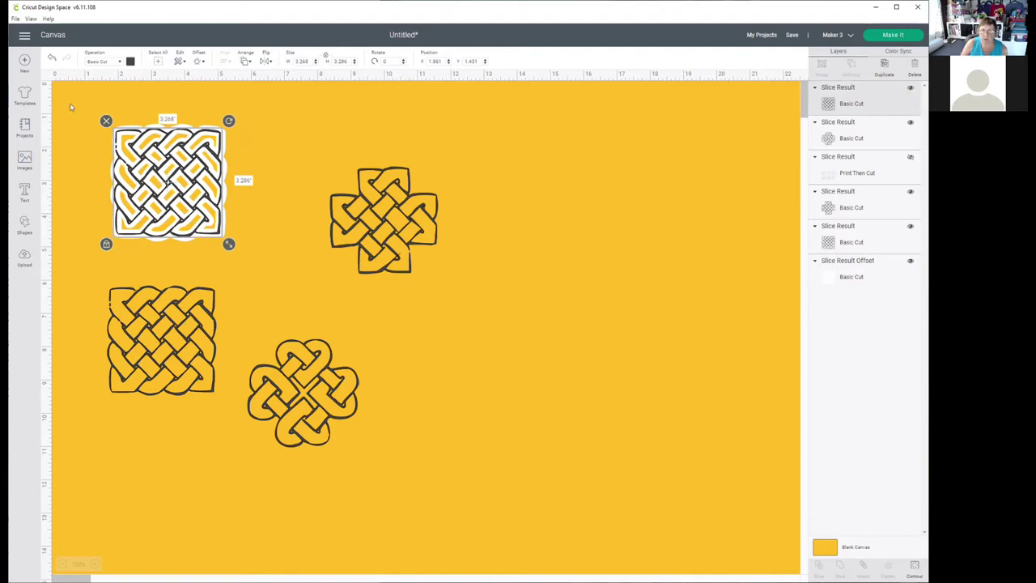
Weld the duplicated square knot to its white offset.
{"action": "left_click", "coordinate": [70, 102]}
{"action": "left_click_drag", "start_coordinate": [72, 99], "coordinate": [247, 243]}
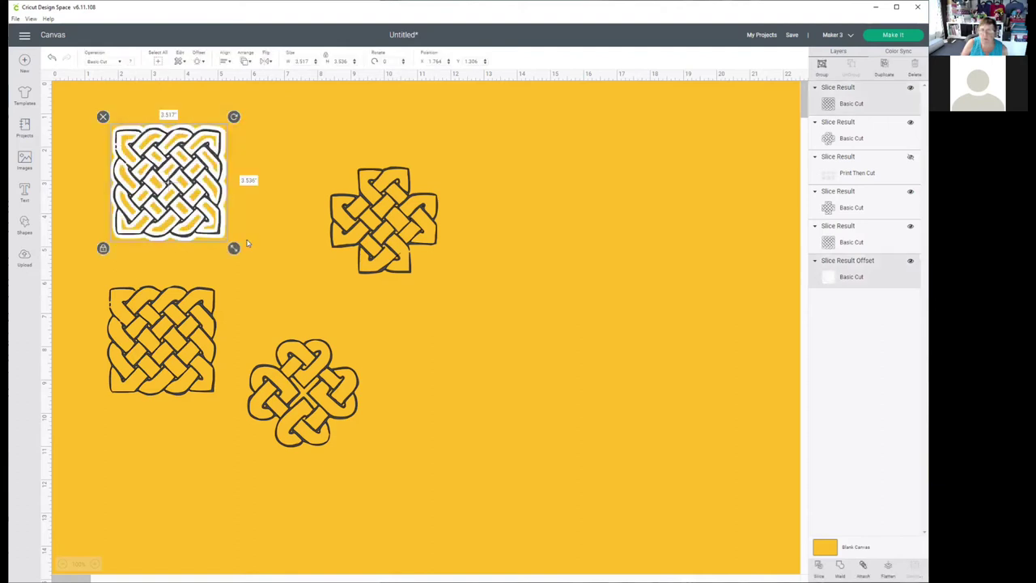
{"action": "left_click", "coordinate": [841, 566]}
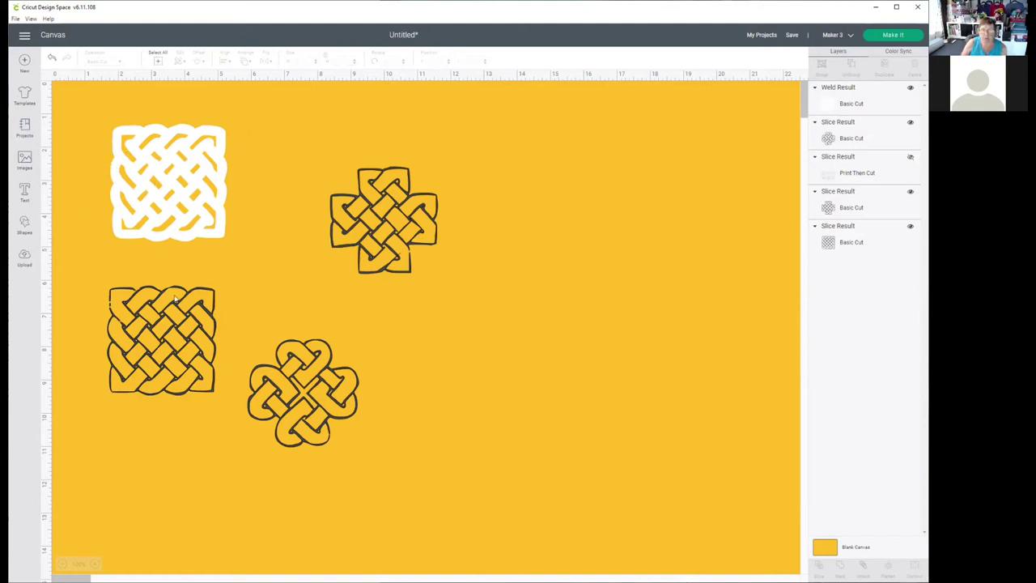
Add a square shape, place it centred over the white welded knot and colour it white.
{"action": "left_click", "coordinate": [27, 225]}
{"action": "left_click", "coordinate": [62, 162]}
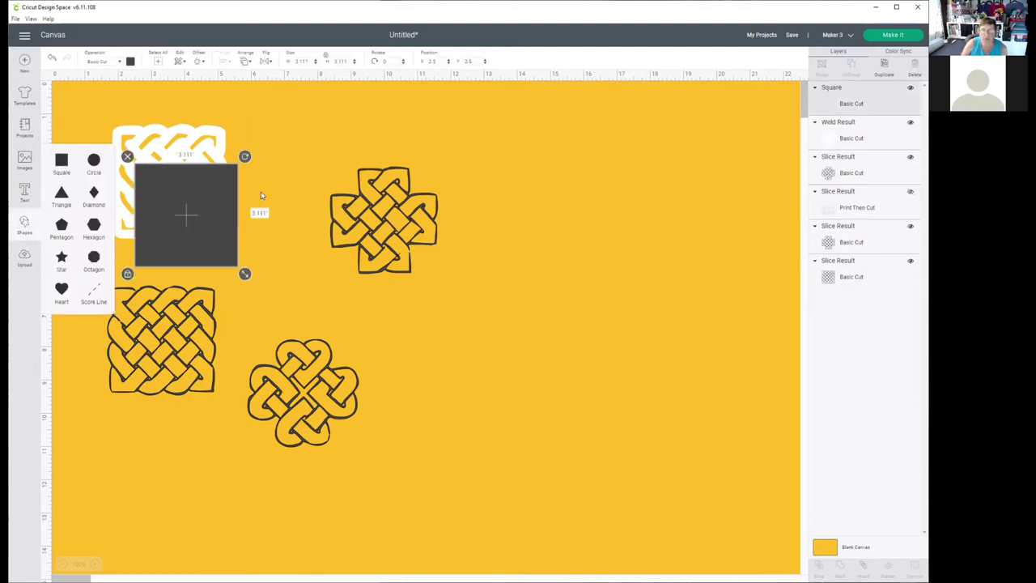
{"action": "left_click_drag", "start_coordinate": [210, 231], "coordinate": [193, 199]}
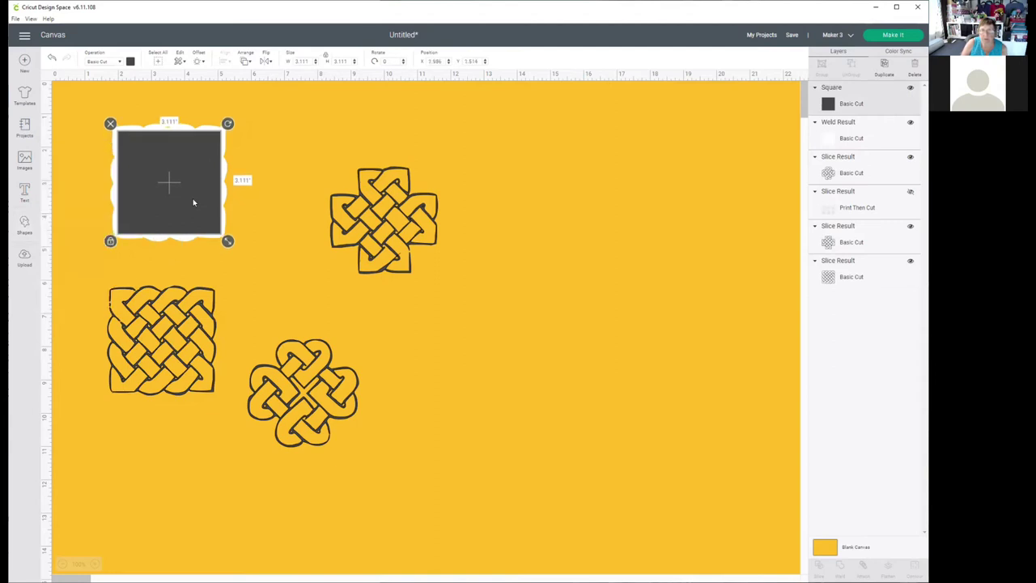
{"action": "left_click", "coordinate": [130, 61]}
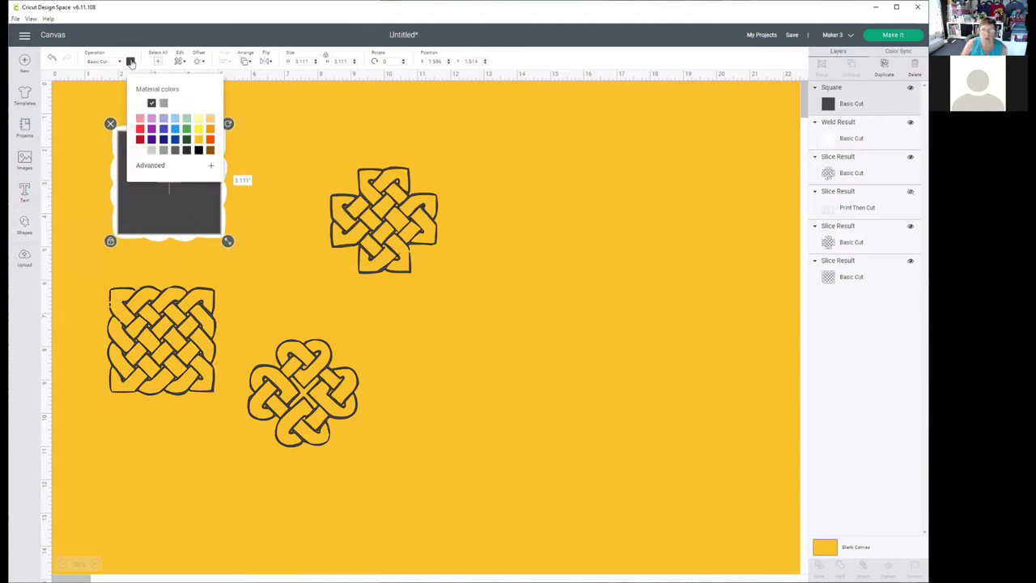
{"action": "left_click", "coordinate": [142, 151]}
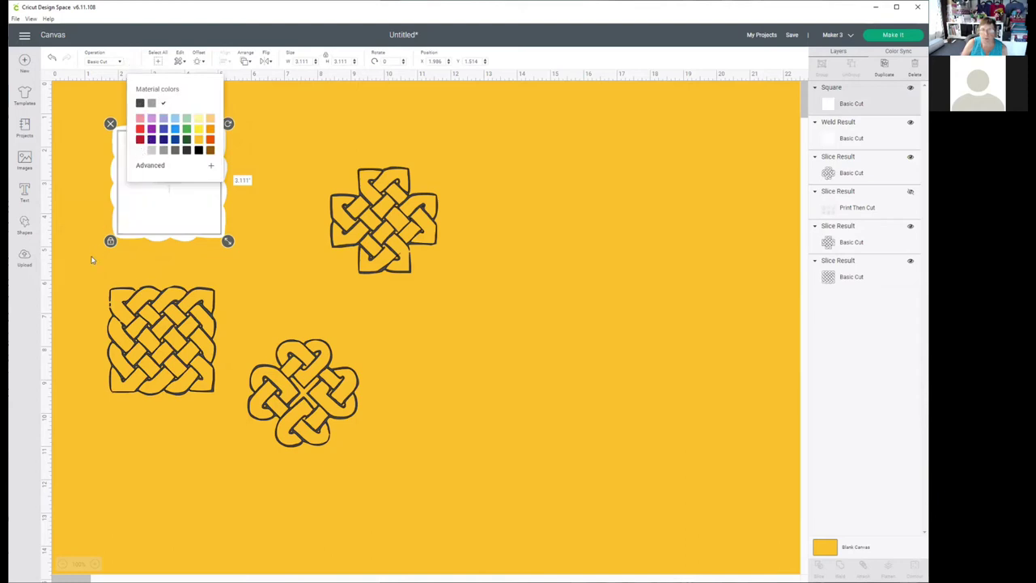
Weld the white square to the white knot shape to form a solid backing.
{"action": "left_click", "coordinate": [81, 263]}
{"action": "left_click_drag", "start_coordinate": [87, 121], "coordinate": [241, 251]}
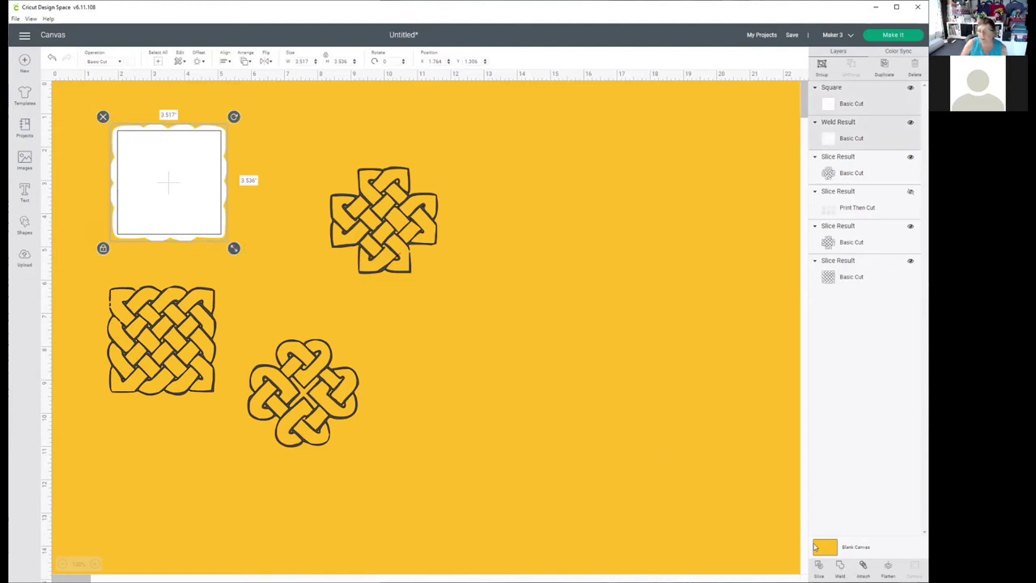
{"action": "left_click", "coordinate": [840, 565]}
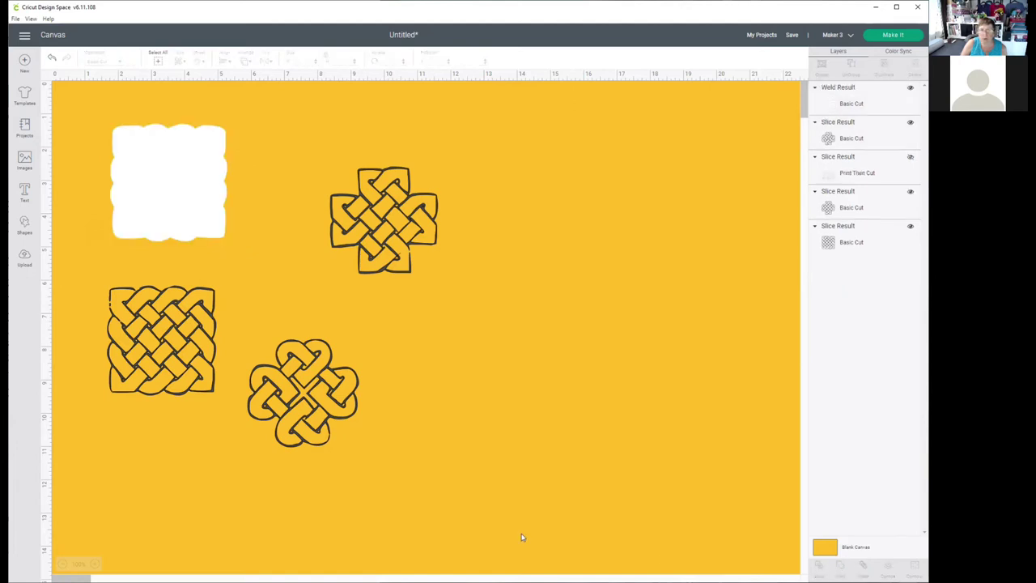
Bring the square knot to the front and place it over its solid white backing.
{"action": "left_click_drag", "start_coordinate": [144, 346], "coordinate": [157, 221]}
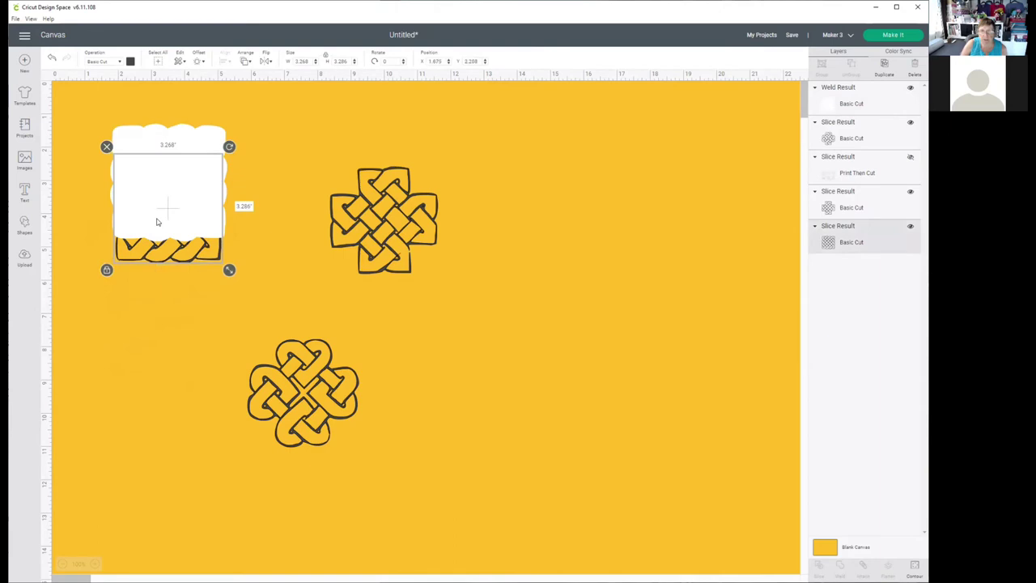
{"action": "left_click", "coordinate": [244, 60]}
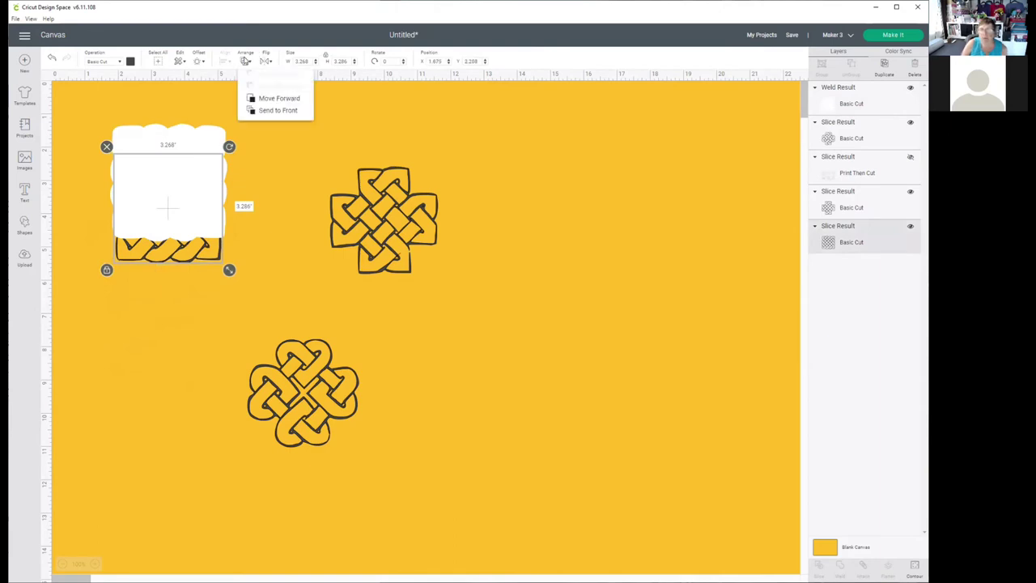
{"action": "left_click", "coordinate": [290, 110]}
{"action": "left_click_drag", "start_coordinate": [205, 249], "coordinate": [208, 219]}
Align the square knot and its white backing on their common centre.
{"action": "left_click_drag", "start_coordinate": [76, 123], "coordinate": [200, 232]}
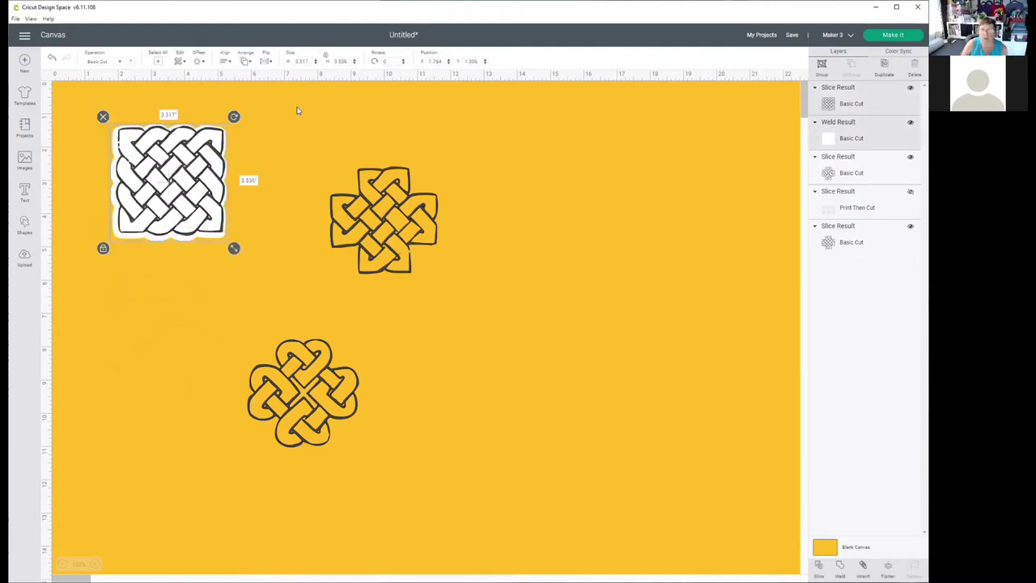
{"action": "left_click", "coordinate": [224, 61]}
{"action": "left_click", "coordinate": [225, 61]}
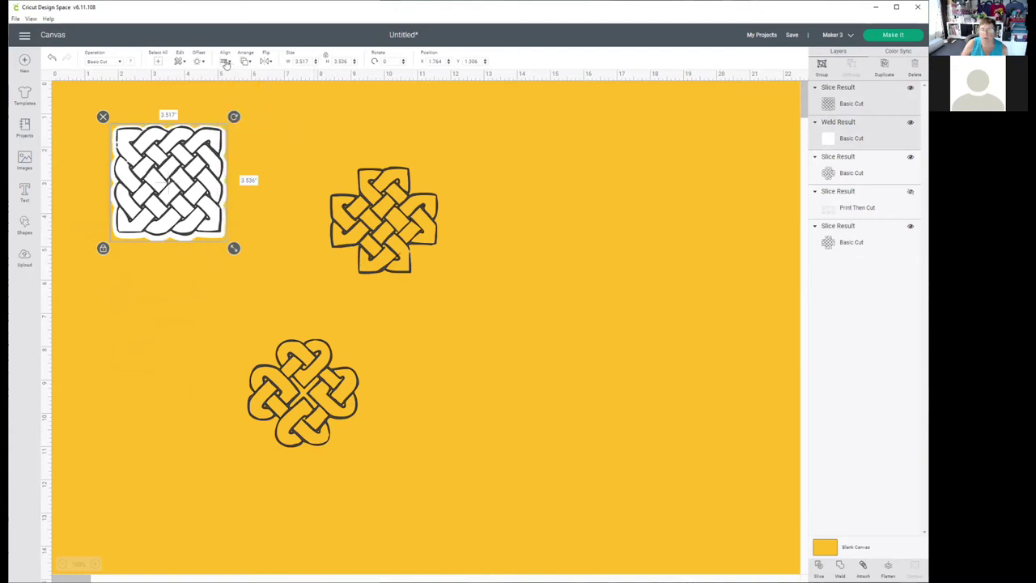
{"action": "left_click", "coordinate": [224, 61]}
{"action": "left_click", "coordinate": [259, 134]}
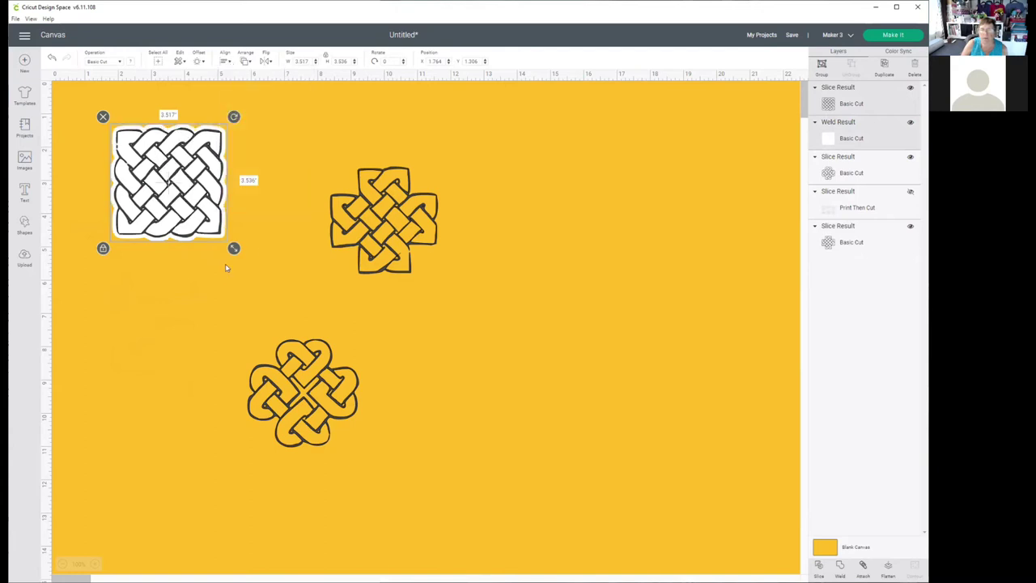
Flatten the square knot with its white backing and place the result in the canvas's upper-right area.
{"action": "left_click", "coordinate": [76, 290]}
{"action": "left_click_drag", "start_coordinate": [92, 110], "coordinate": [240, 254]}
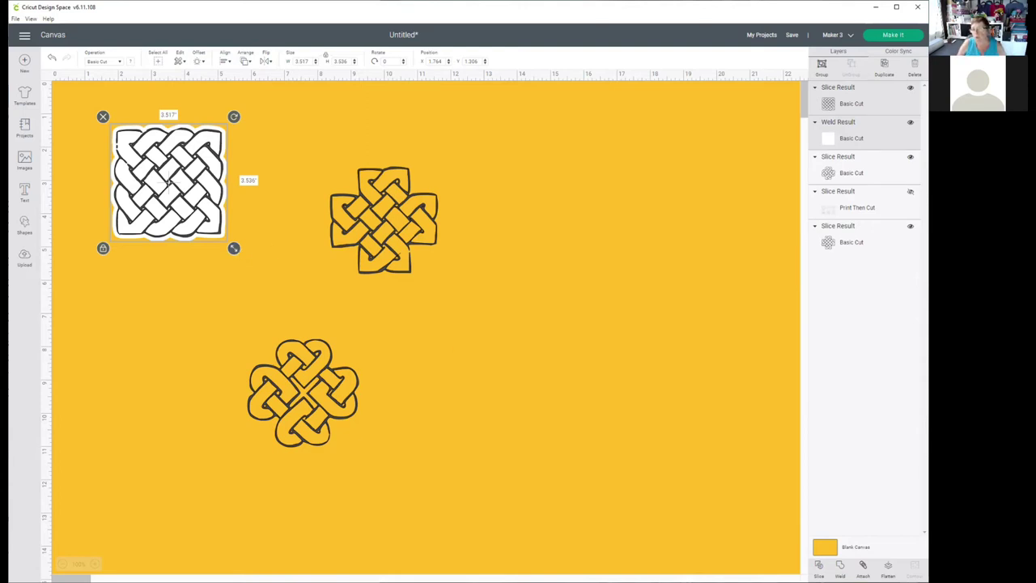
{"action": "left_click", "coordinate": [888, 569]}
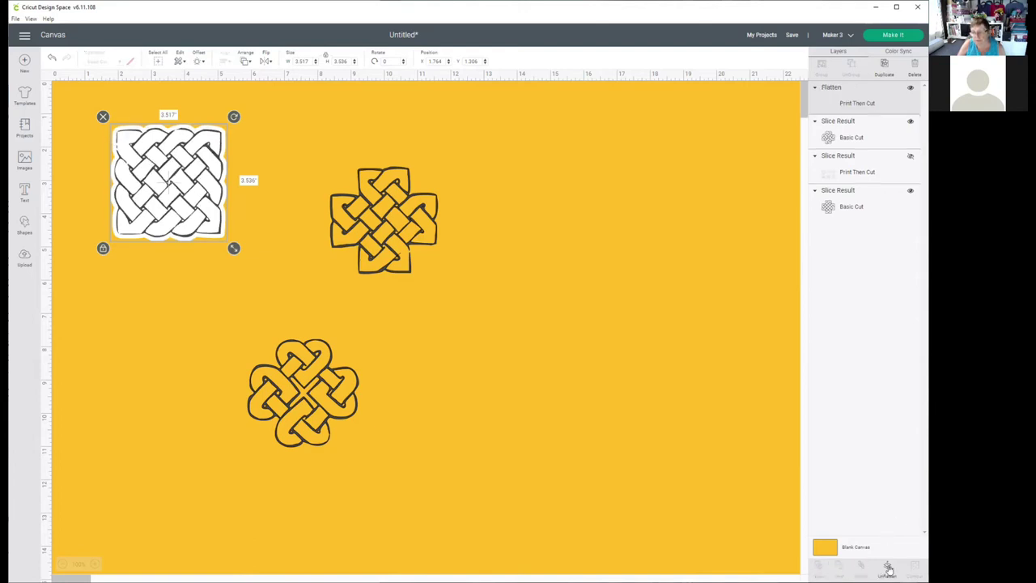
{"action": "left_click_drag", "start_coordinate": [215, 182], "coordinate": [645, 169]}
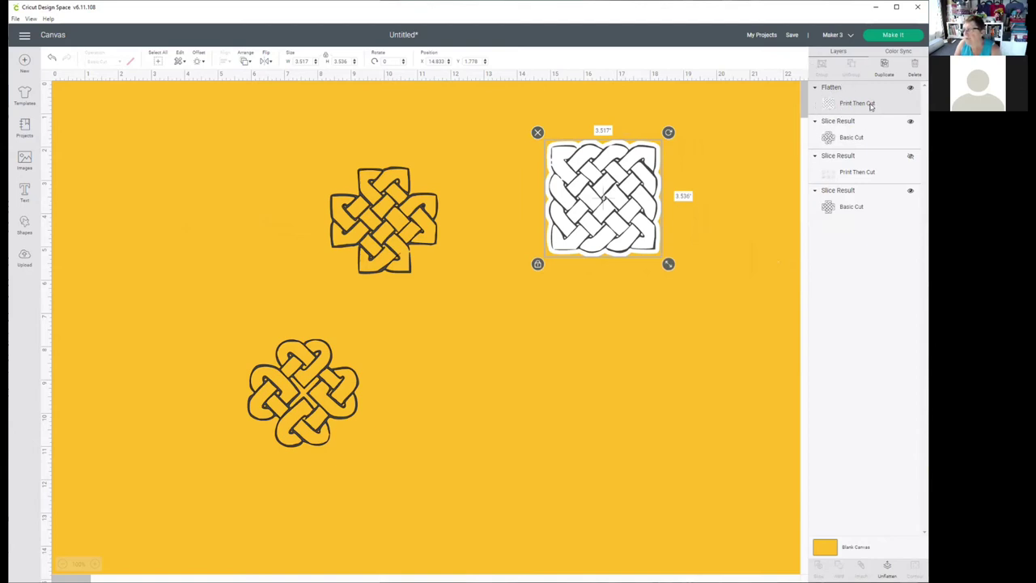
{"action": "left_click_drag", "start_coordinate": [631, 192], "coordinate": [177, 213]}
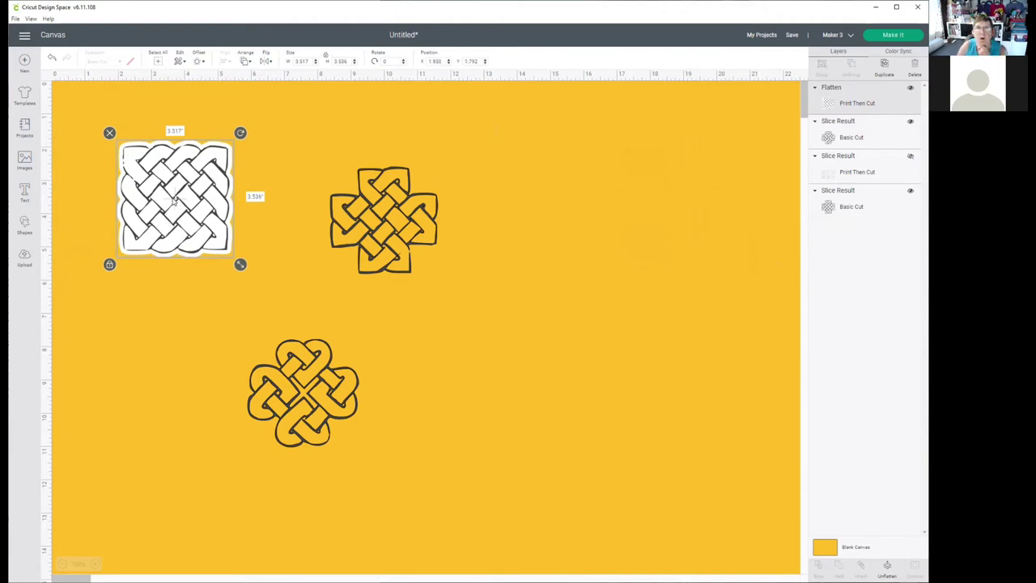
{"action": "left_click_drag", "start_coordinate": [169, 194], "coordinate": [567, 166]}
Move the cross-shaped knot to the free upper-left area, give it a 0.25 in rounded-corner offset and colour the offset white.
{"action": "left_click_drag", "start_coordinate": [380, 229], "coordinate": [207, 205]}
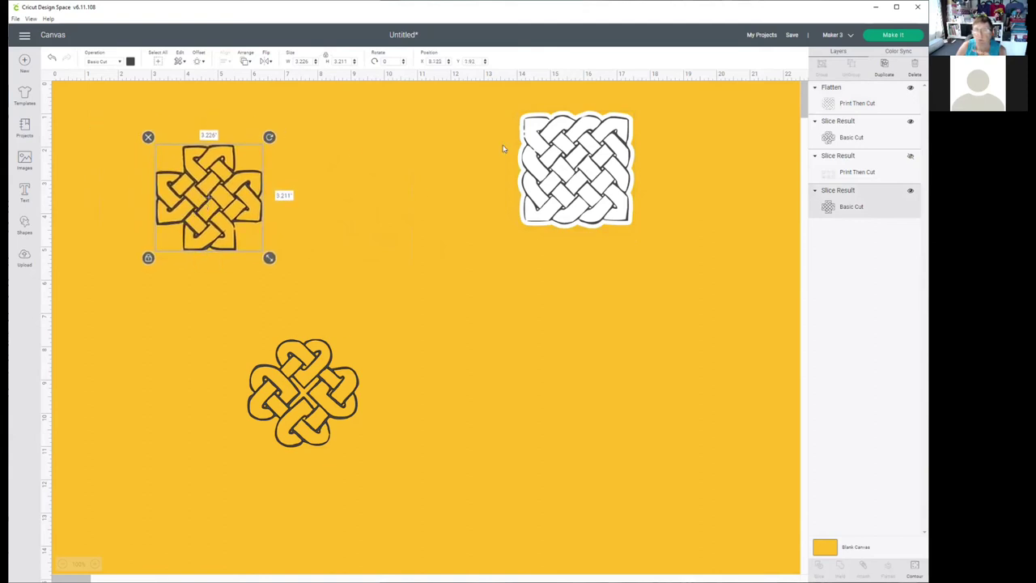
{"action": "left_click", "coordinate": [199, 62]}
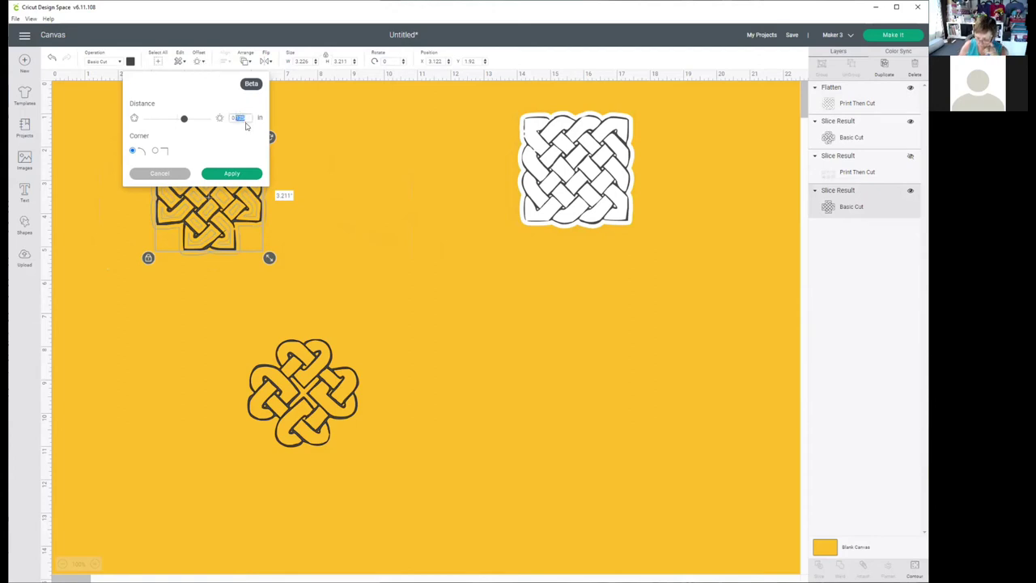
{"action": "type", "text": "0.25"}
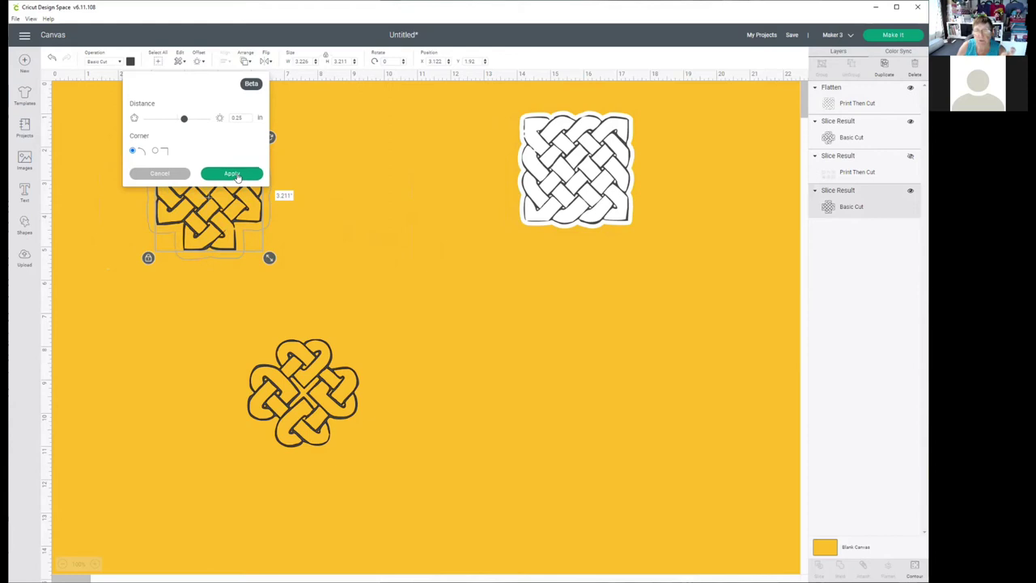
{"action": "left_click", "coordinate": [239, 174]}
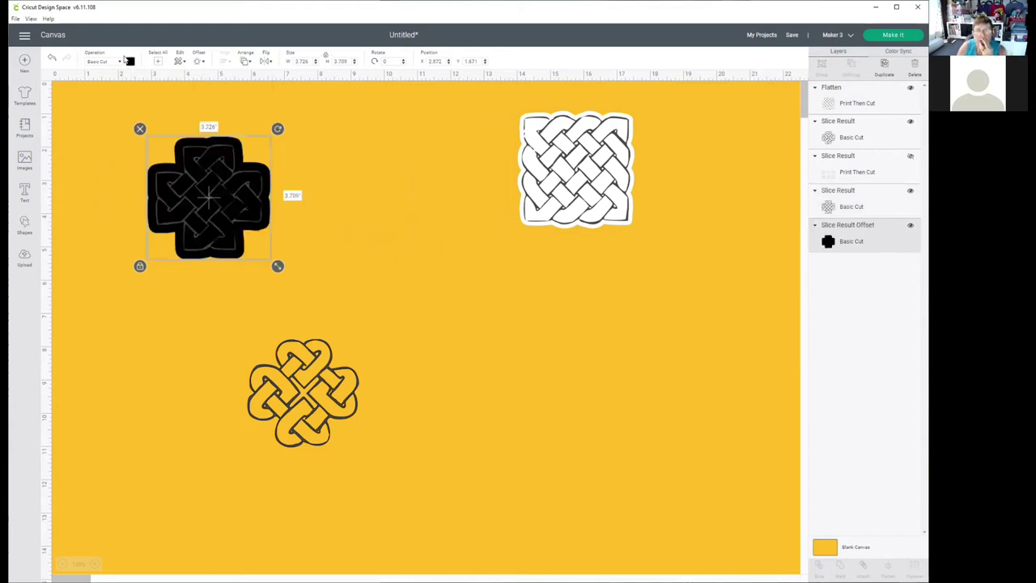
{"action": "left_click", "coordinate": [131, 62]}
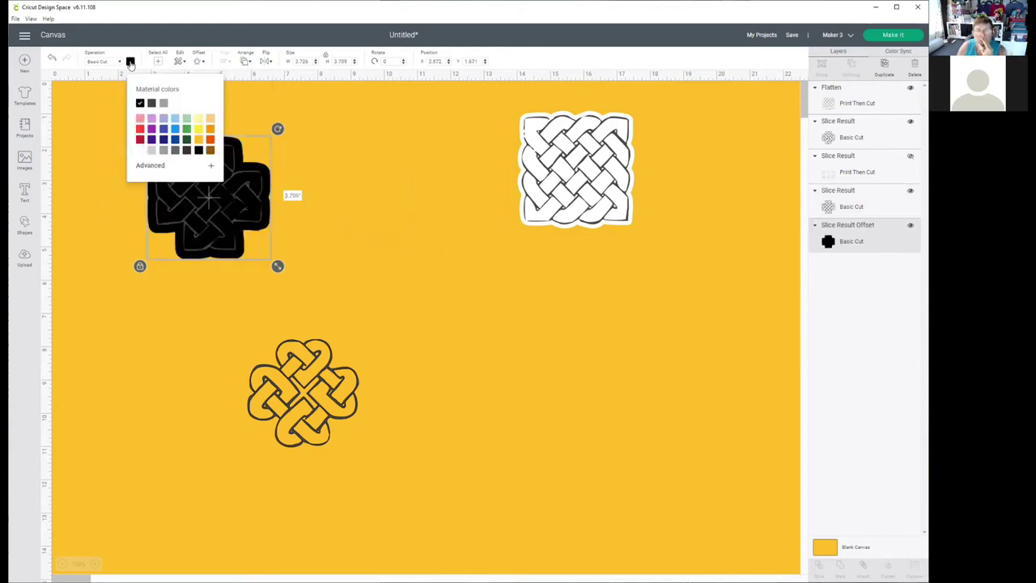
{"action": "left_click", "coordinate": [140, 151]}
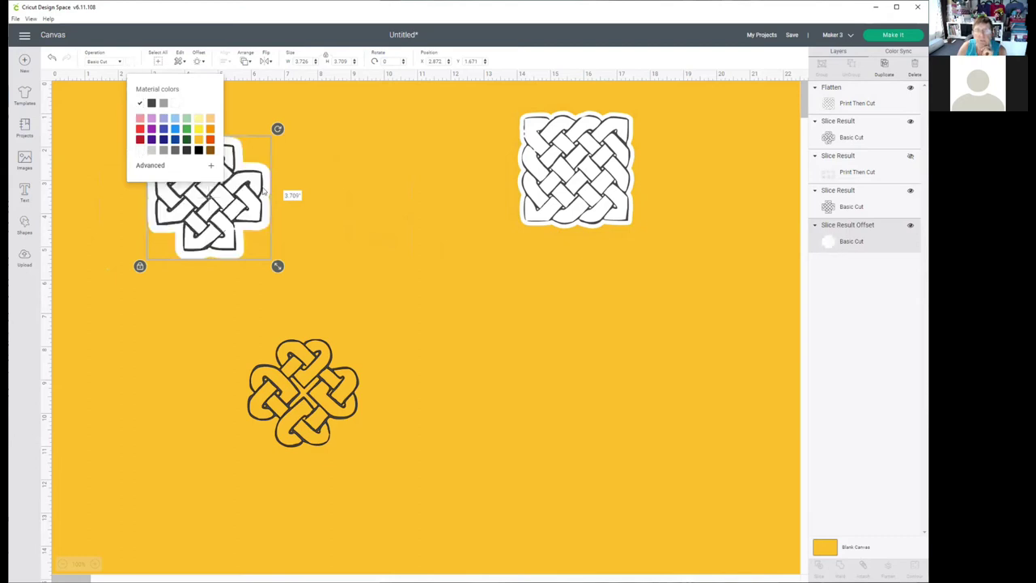
{"action": "left_click", "coordinate": [327, 198]}
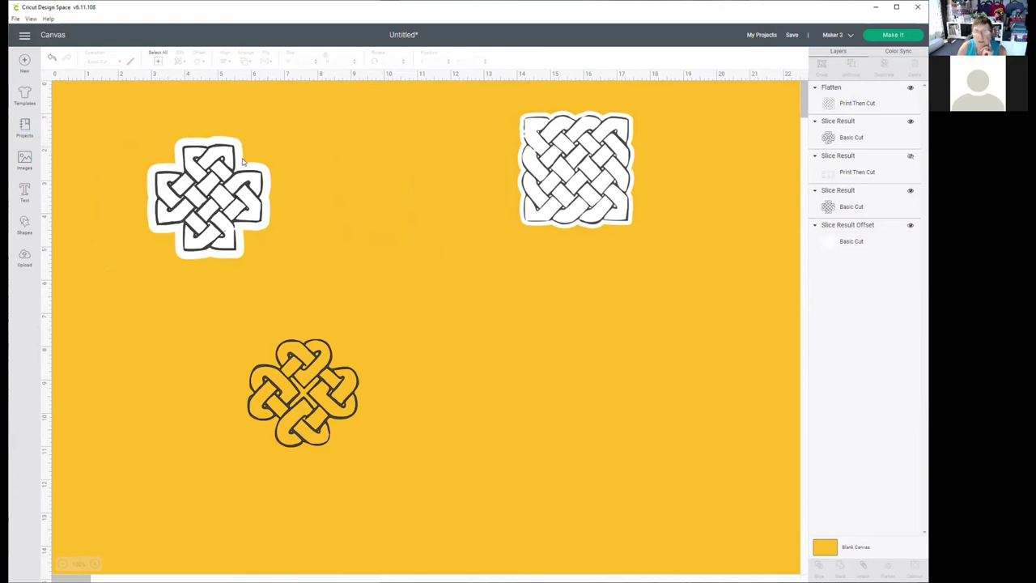
Scale the cross knot's white offset to about 3.45 by 3.43 in and place the knot back over it.
{"action": "left_click", "coordinate": [242, 162]}
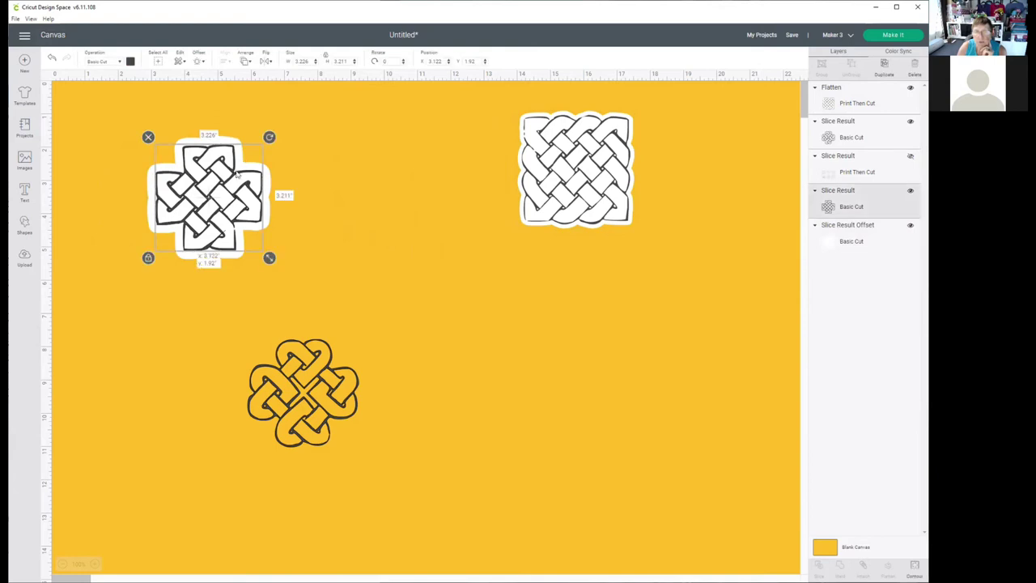
{"action": "left_click_drag", "start_coordinate": [242, 162], "coordinate": [238, 290]}
{"action": "left_click", "coordinate": [230, 190]}
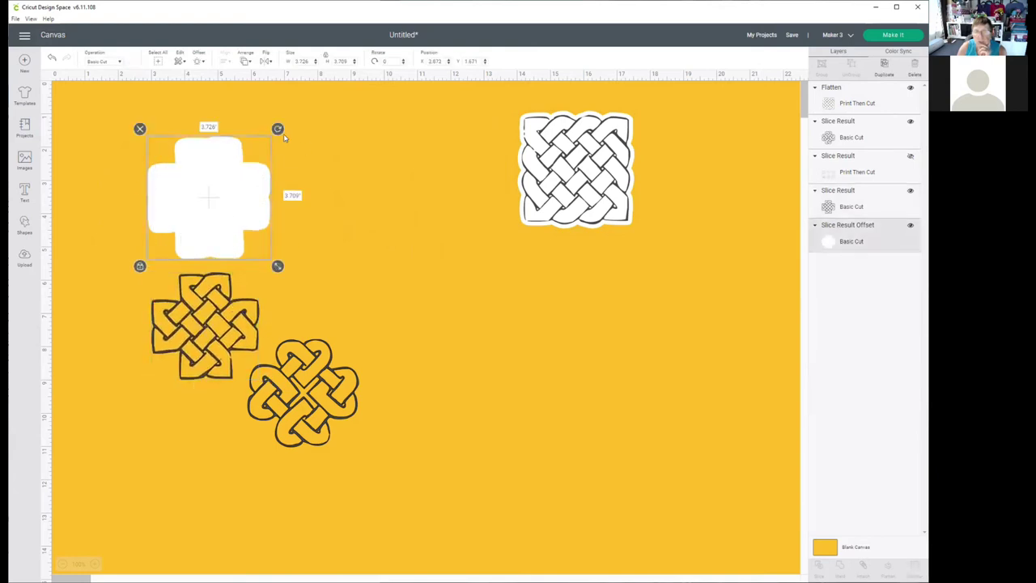
{"action": "left_click_drag", "start_coordinate": [278, 268], "coordinate": [272, 261]}
{"action": "left_click_drag", "start_coordinate": [242, 325], "coordinate": [243, 197]}
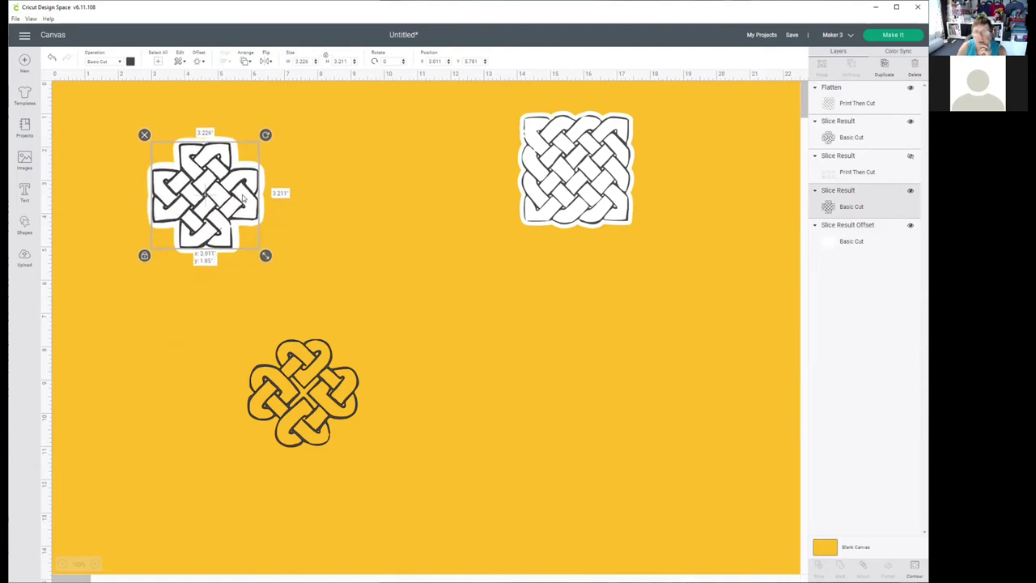
{"action": "left_click_drag", "start_coordinate": [243, 196], "coordinate": [221, 339]}
{"action": "left_click", "coordinate": [232, 192]}
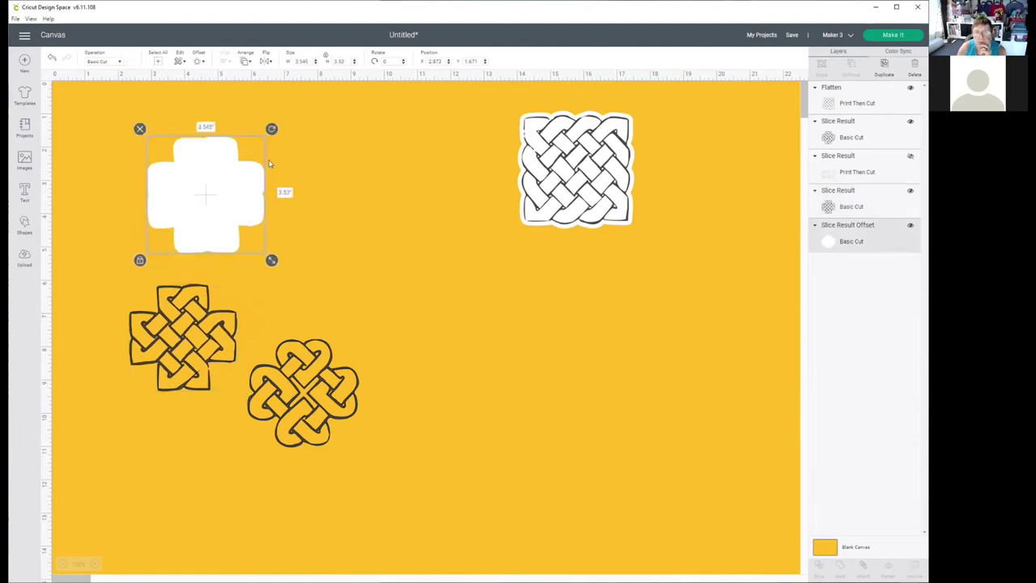
{"action": "left_click_drag", "start_coordinate": [271, 260], "coordinate": [268, 257]}
{"action": "left_click_drag", "start_coordinate": [209, 337], "coordinate": [231, 196]}
Align the cross-shaped knot and its reduced white offset on their common centre.
{"action": "left_click", "coordinate": [286, 182]}
{"action": "left_click_drag", "start_coordinate": [149, 123], "coordinate": [207, 214]}
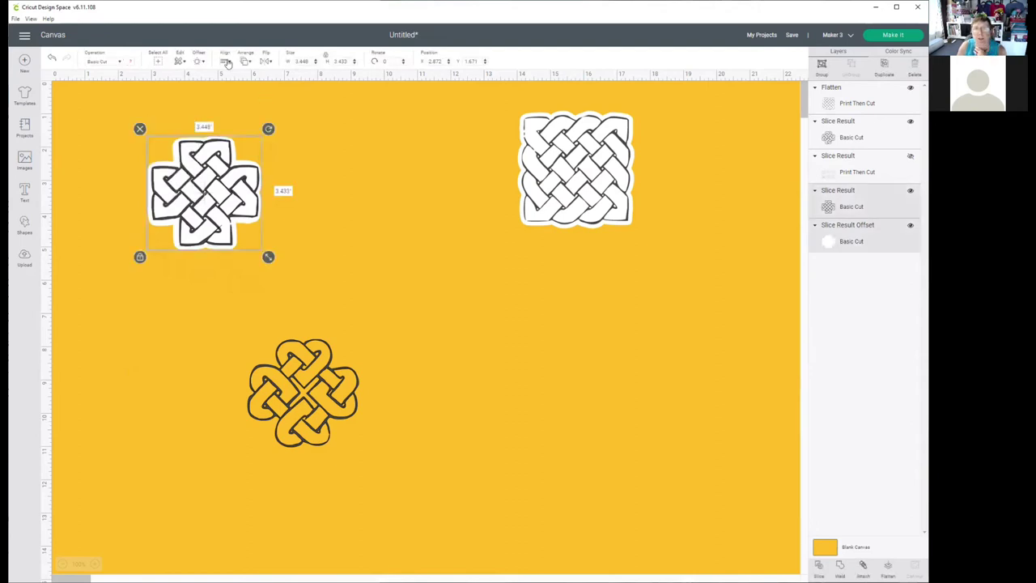
{"action": "left_click", "coordinate": [228, 62]}
{"action": "left_click", "coordinate": [255, 99]}
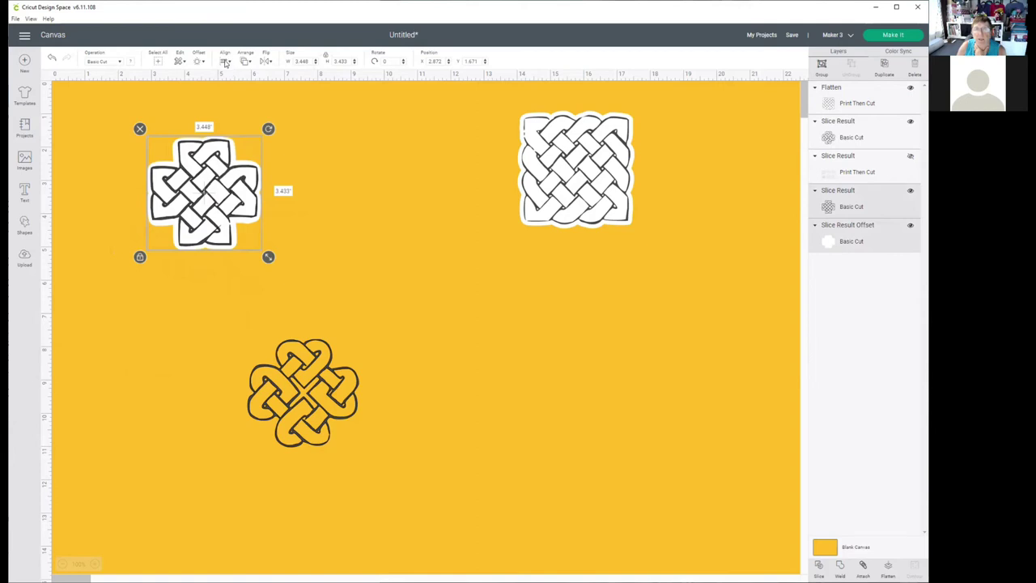
{"action": "left_click", "coordinate": [227, 63]}
{"action": "left_click", "coordinate": [281, 145]}
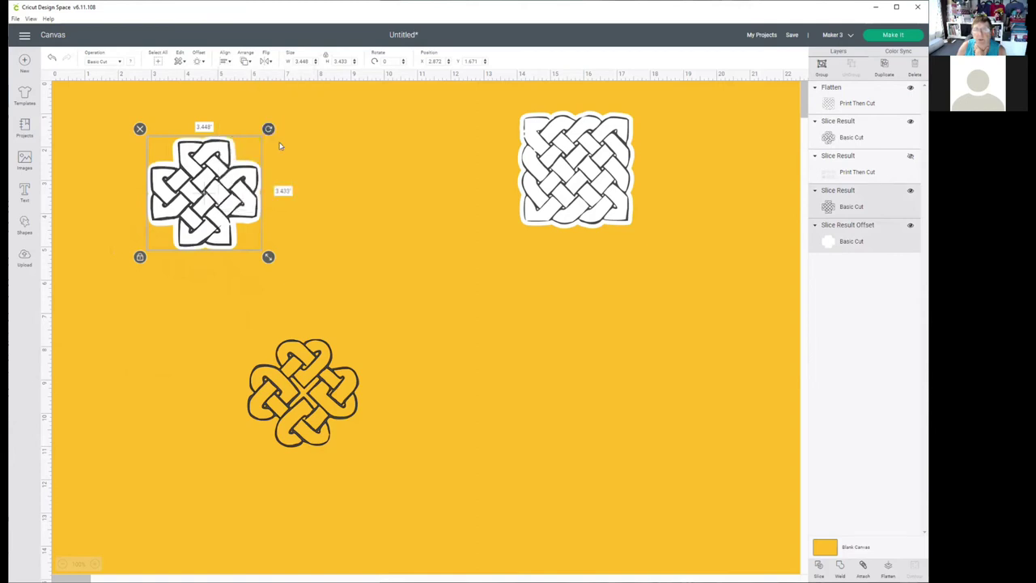
{"action": "left_click", "coordinate": [364, 208]}
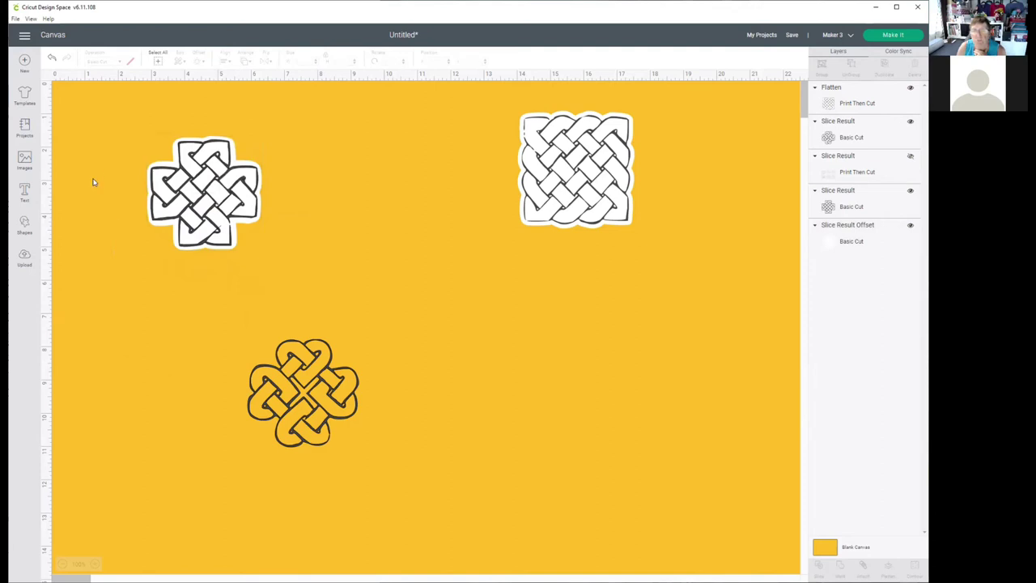
Flatten the cross knot with its white offset and place it below the flattened square knot.
{"action": "left_click_drag", "start_coordinate": [104, 127], "coordinate": [293, 270]}
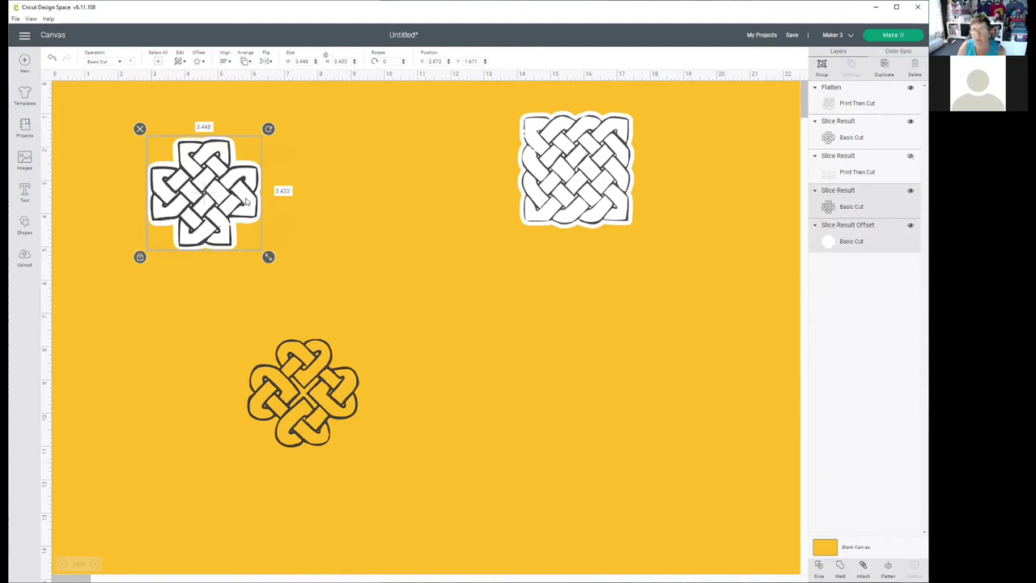
{"action": "left_click", "coordinate": [888, 569]}
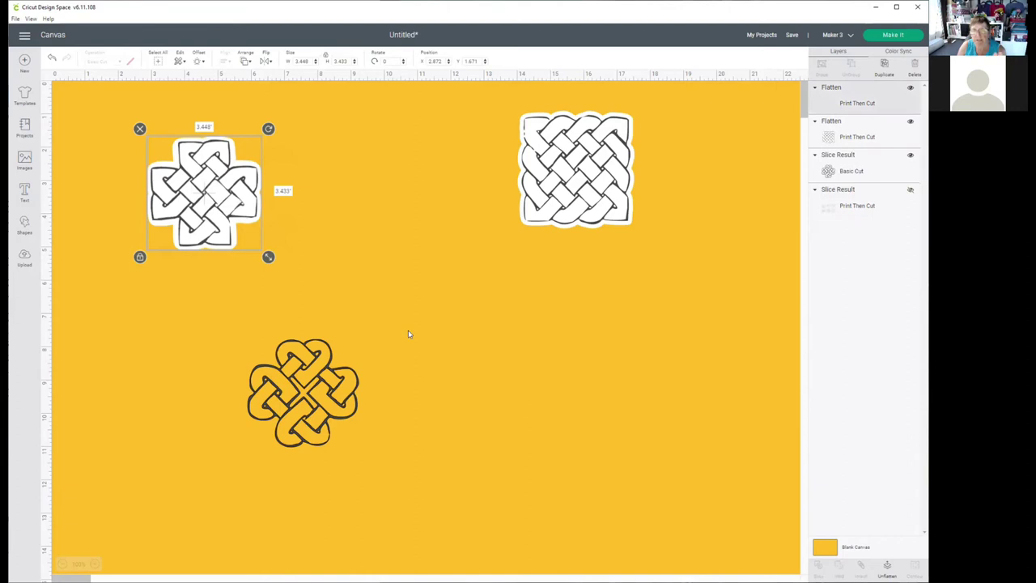
{"action": "left_click_drag", "start_coordinate": [177, 209], "coordinate": [556, 321]}
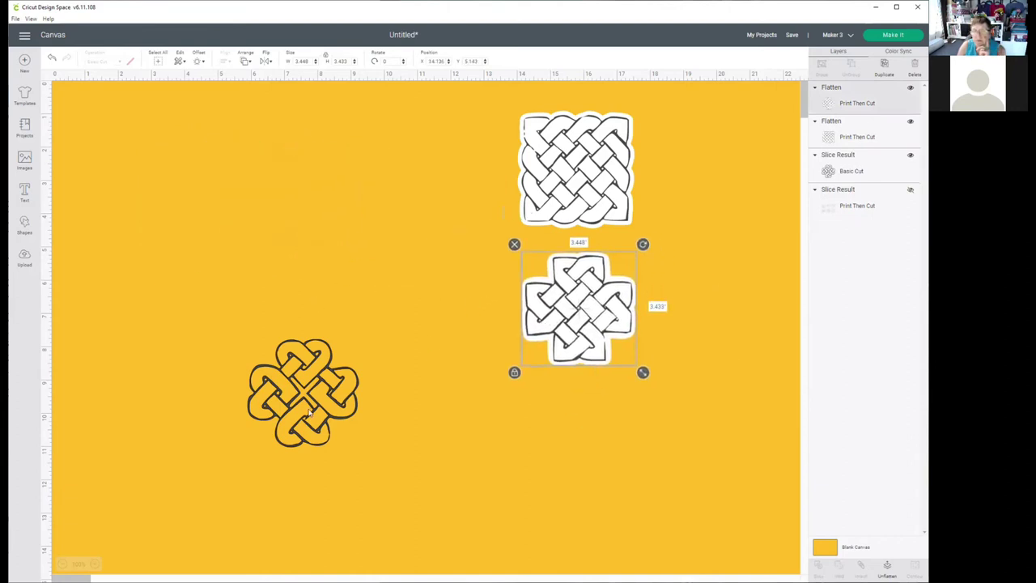
Move the rounded knot to the upper-left area, create a rounded-corner offset about 3.59 in wide and colour the offset white.
{"action": "left_click_drag", "start_coordinate": [314, 397], "coordinate": [202, 220]}
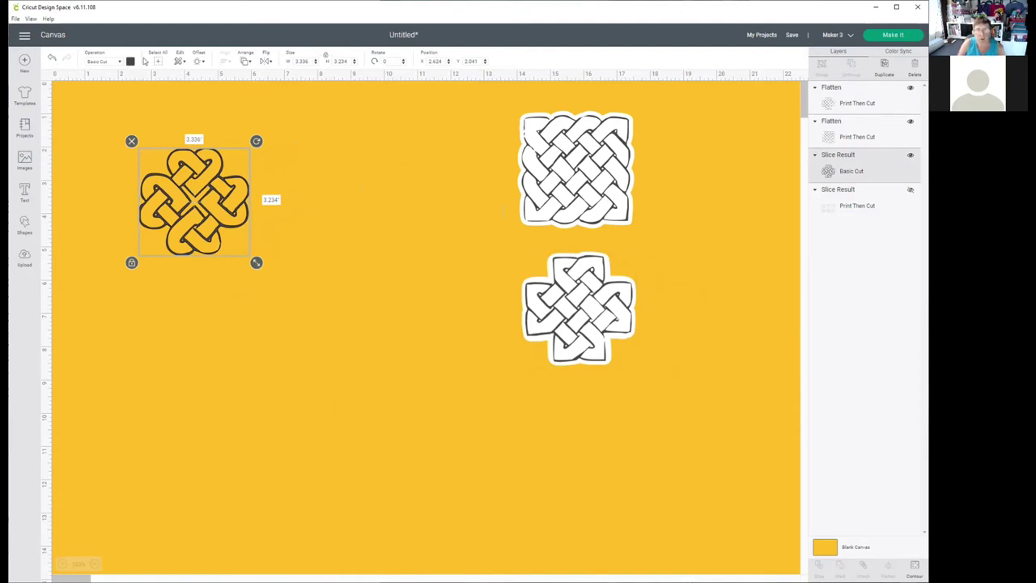
{"action": "left_click", "coordinate": [198, 61]}
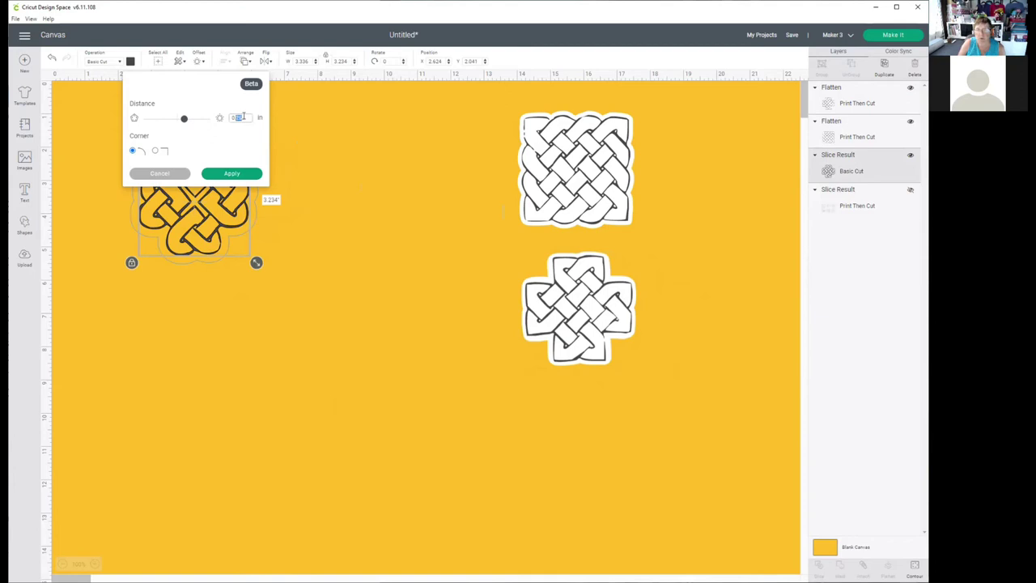
{"action": "left_click", "coordinate": [243, 114]}
{"action": "left_click", "coordinate": [237, 176]}
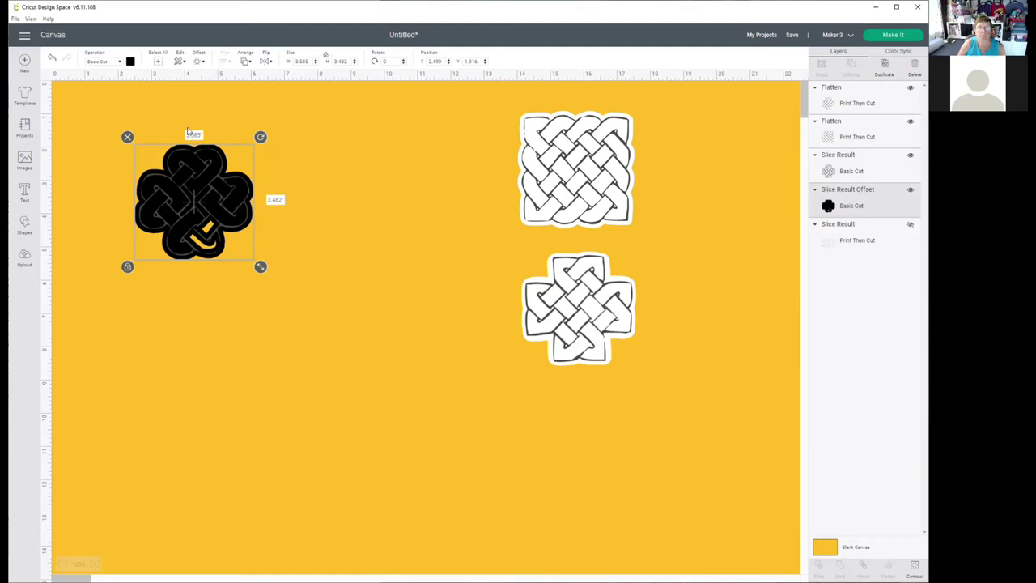
{"action": "left_click", "coordinate": [130, 62]}
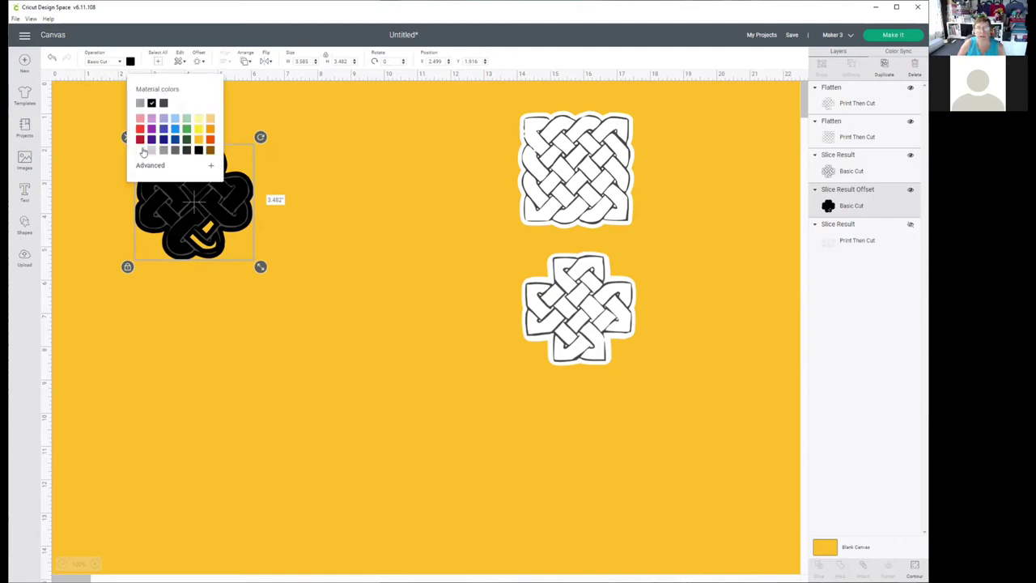
{"action": "left_click", "coordinate": [141, 150]}
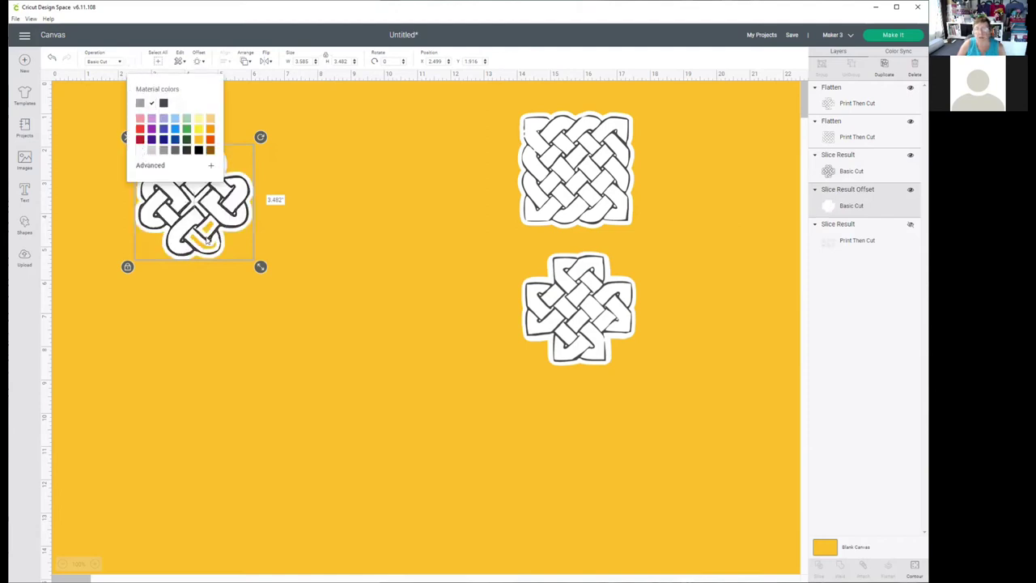
Move the rounded knot off its offset and cover the offset's gap with a white square about 1.43 in wide.
{"action": "left_click_drag", "start_coordinate": [235, 224], "coordinate": [378, 304]}
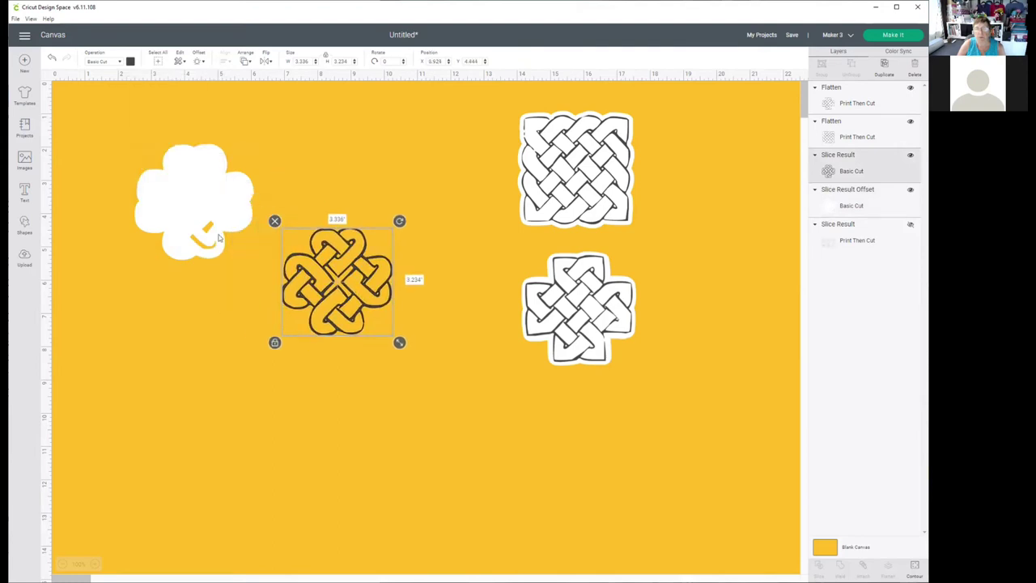
{"action": "left_click", "coordinate": [24, 221]}
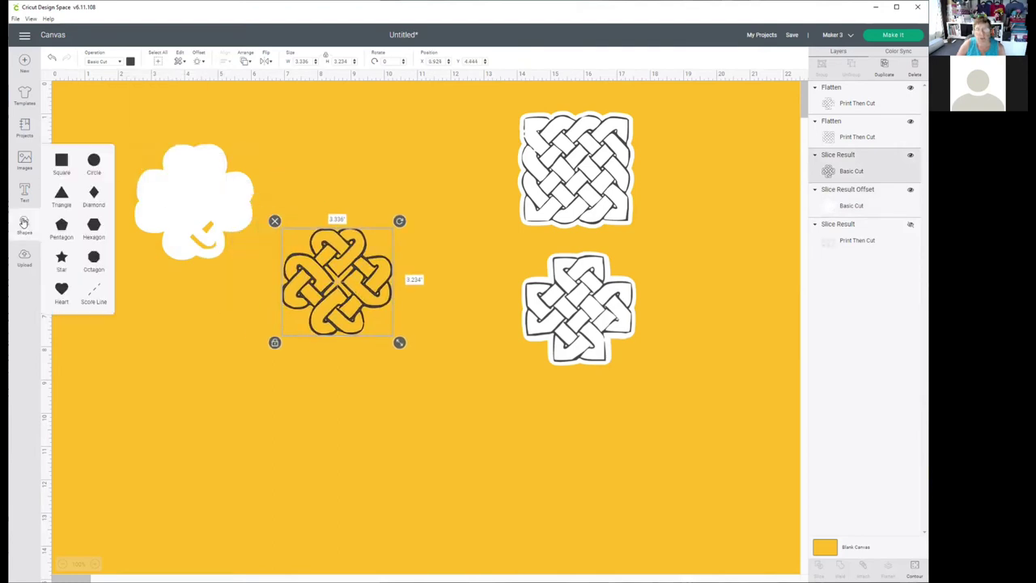
{"action": "left_click", "coordinate": [62, 161]}
{"action": "left_click_drag", "start_coordinate": [262, 293], "coordinate": [207, 234]}
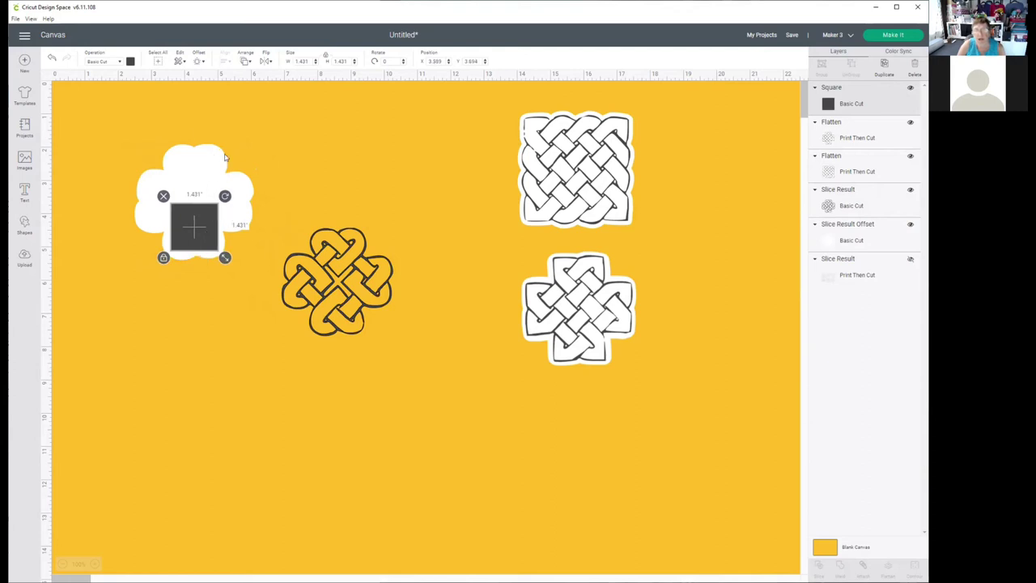
{"action": "left_click", "coordinate": [131, 61]}
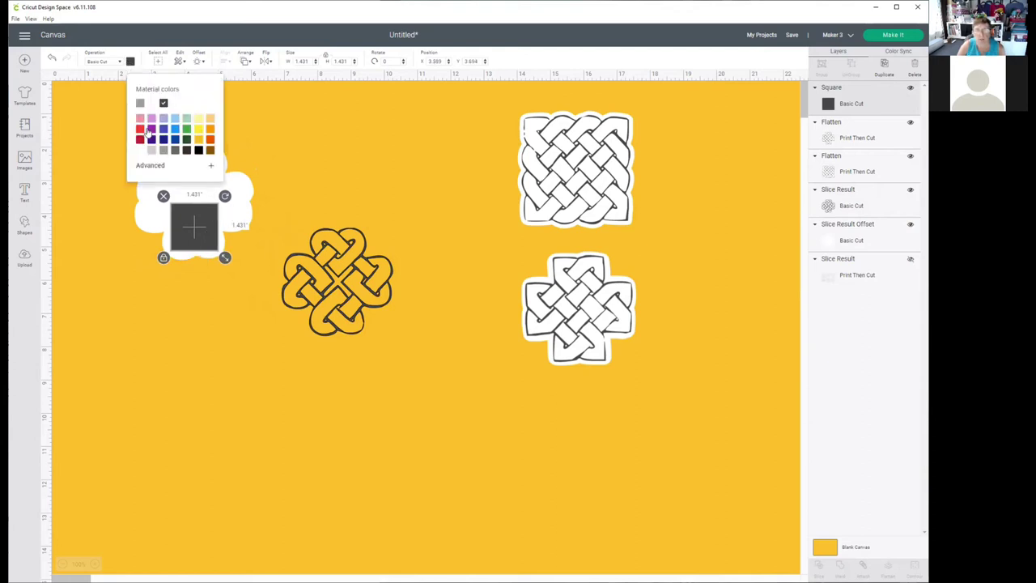
{"action": "left_click", "coordinate": [139, 150]}
{"action": "left_click", "coordinate": [84, 226]}
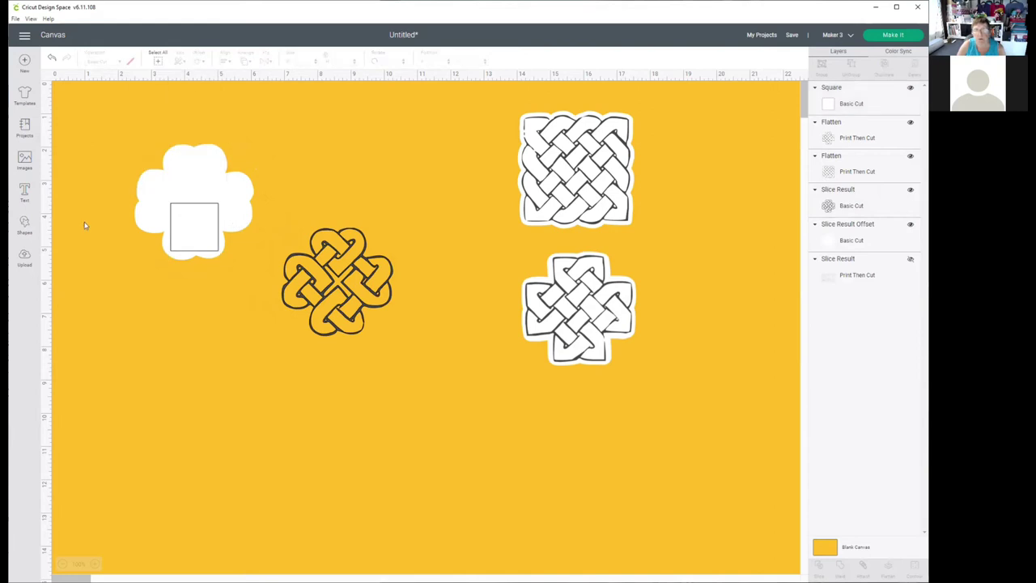
Weld the white square and the rounded knot's offset into one solid backing.
{"action": "left_click_drag", "start_coordinate": [128, 136], "coordinate": [219, 283]}
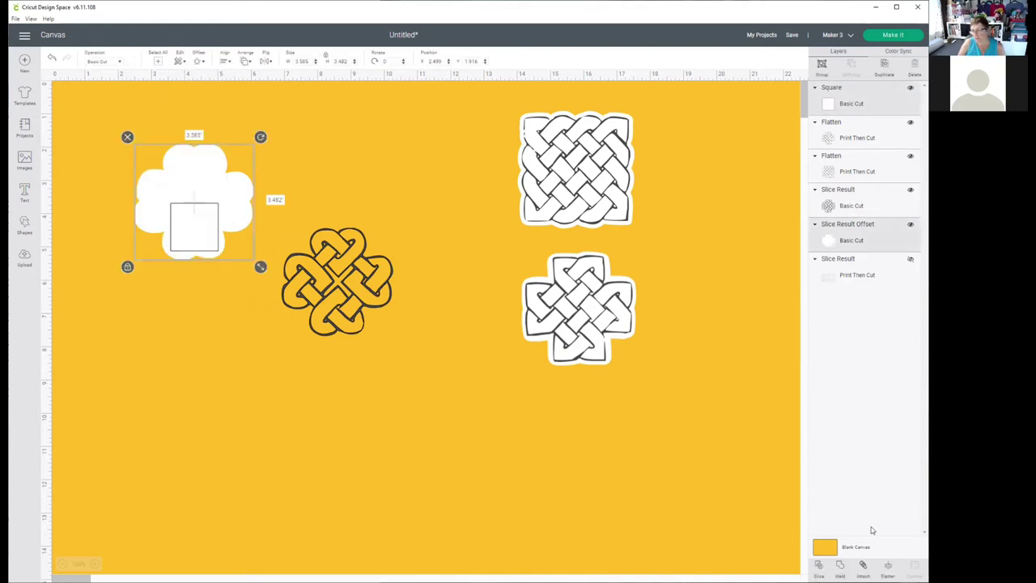
{"action": "left_click", "coordinate": [839, 568]}
{"action": "left_click", "coordinate": [569, 417]}
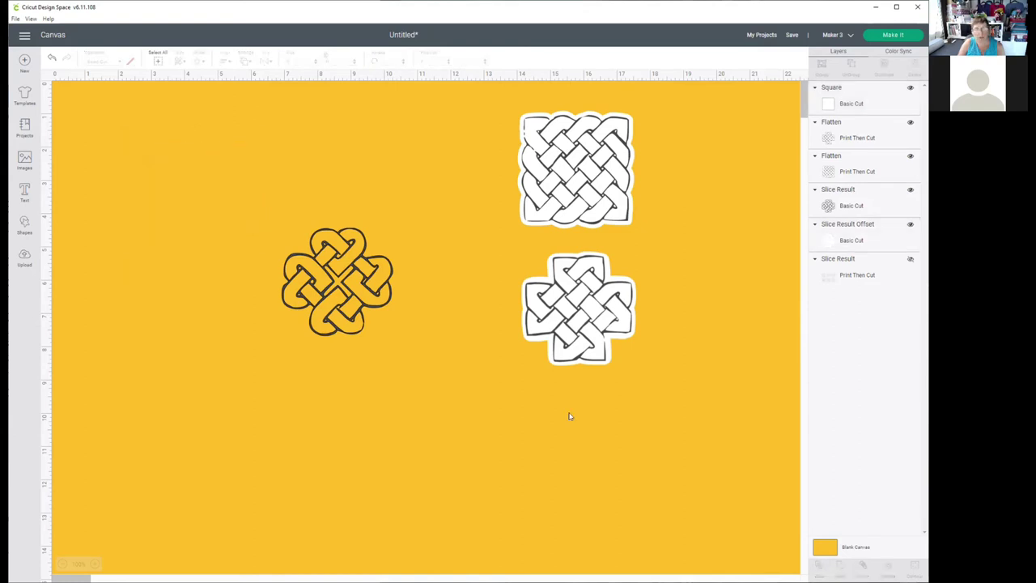
Bring the rounded knot to the front and place it over its welded white backing.
{"action": "left_click_drag", "start_coordinate": [367, 294], "coordinate": [232, 248]}
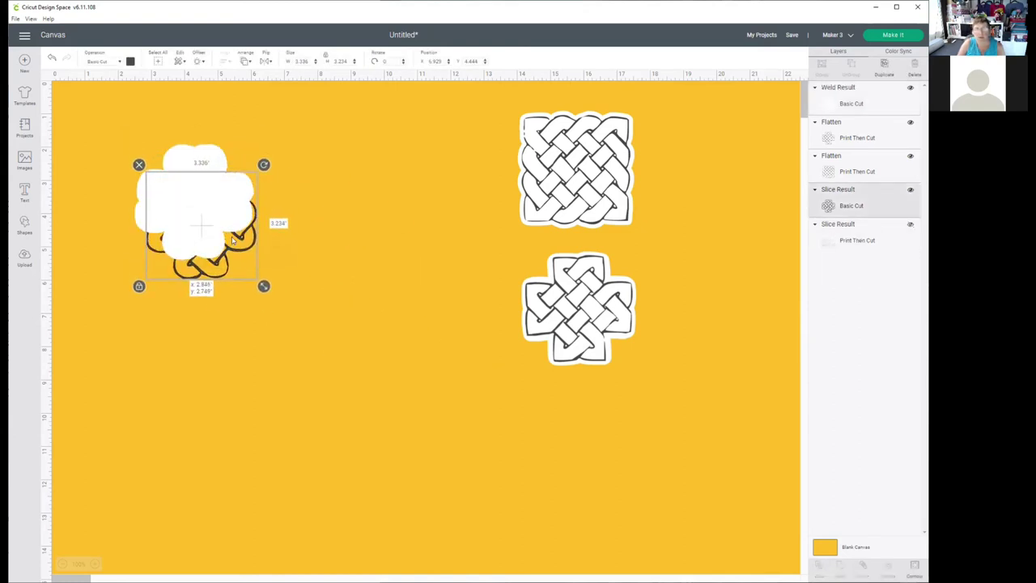
{"action": "left_click", "coordinate": [246, 62]}
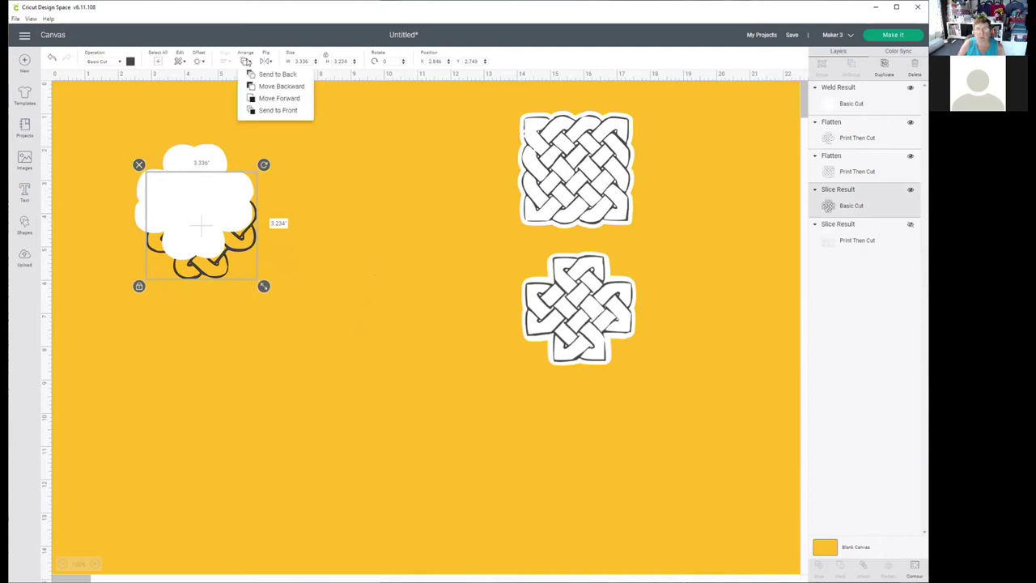
{"action": "left_click", "coordinate": [276, 110]}
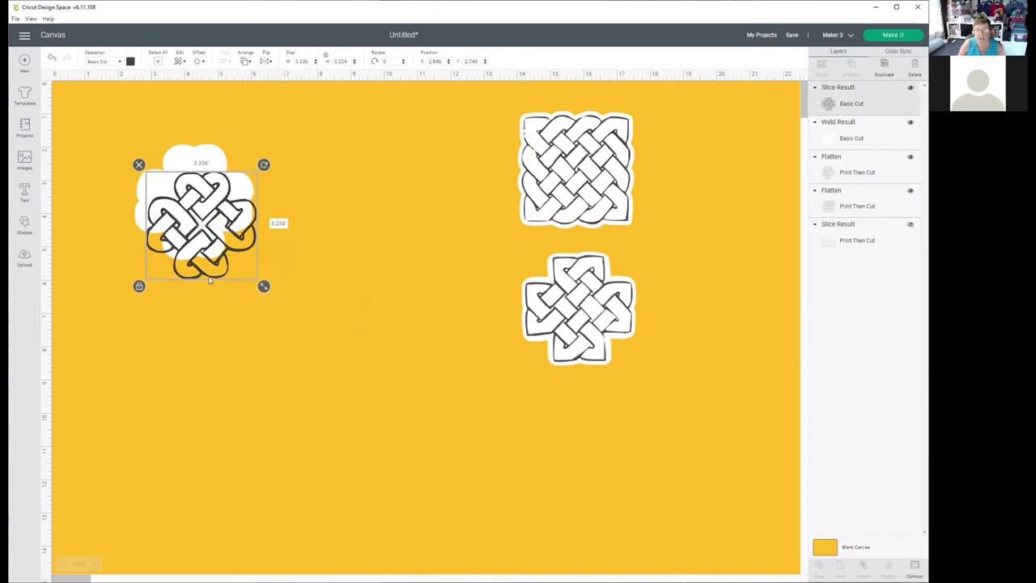
{"action": "left_click_drag", "start_coordinate": [213, 276], "coordinate": [207, 255]}
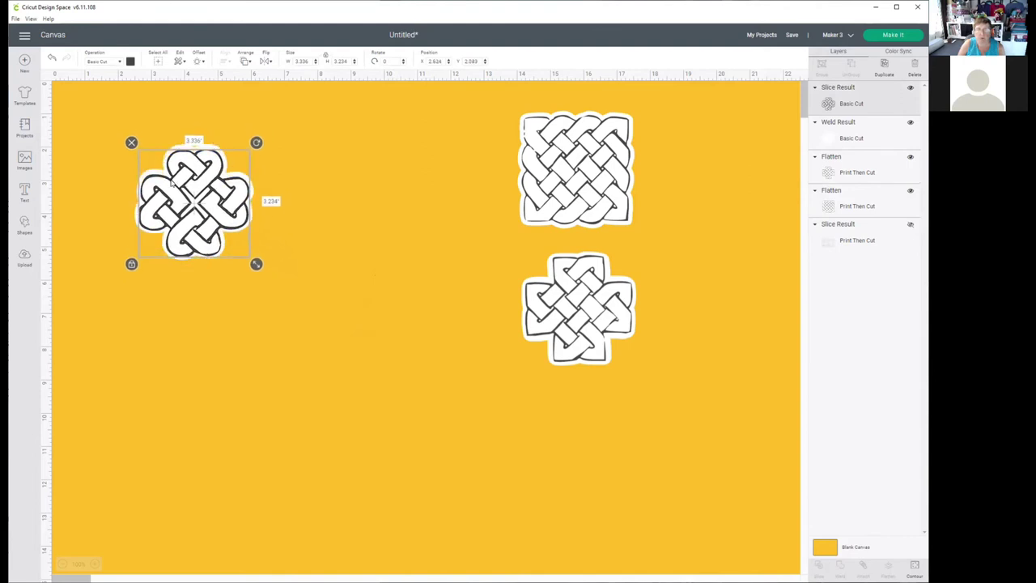
Centre the rounded knot vertically on its white backing and flatten the two into one printable image.
{"action": "left_click", "coordinate": [114, 104]}
{"action": "left_click_drag", "start_coordinate": [111, 102], "coordinate": [232, 249]}
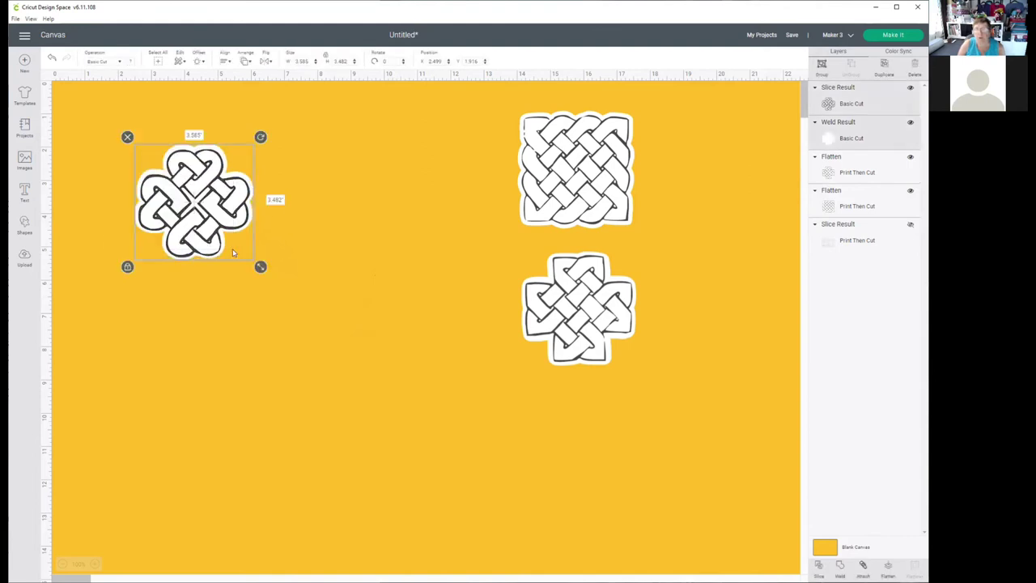
{"action": "left_click", "coordinate": [226, 63]}
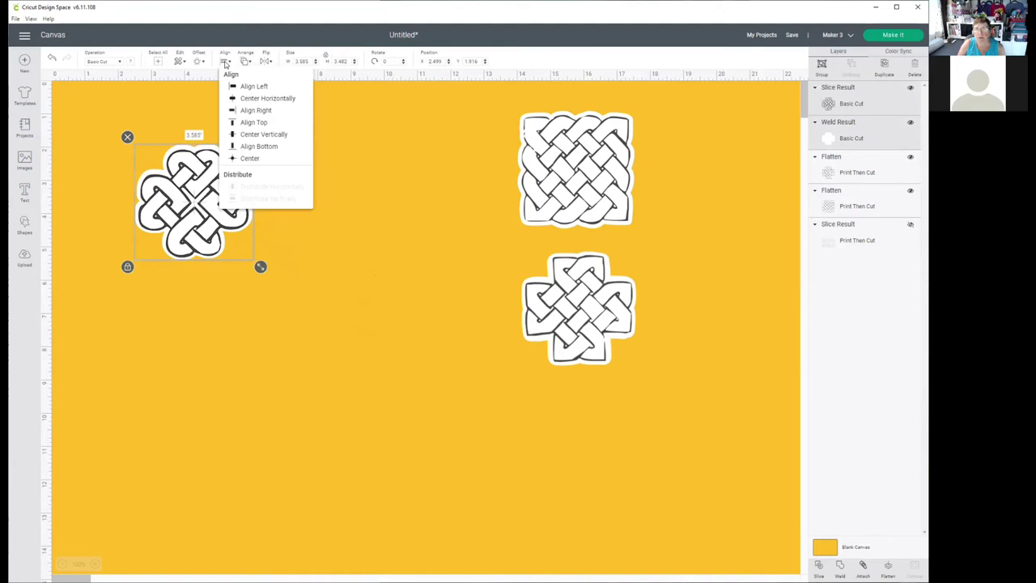
{"action": "left_click", "coordinate": [225, 62]}
{"action": "left_click", "coordinate": [225, 61]}
{"action": "left_click", "coordinate": [266, 134]}
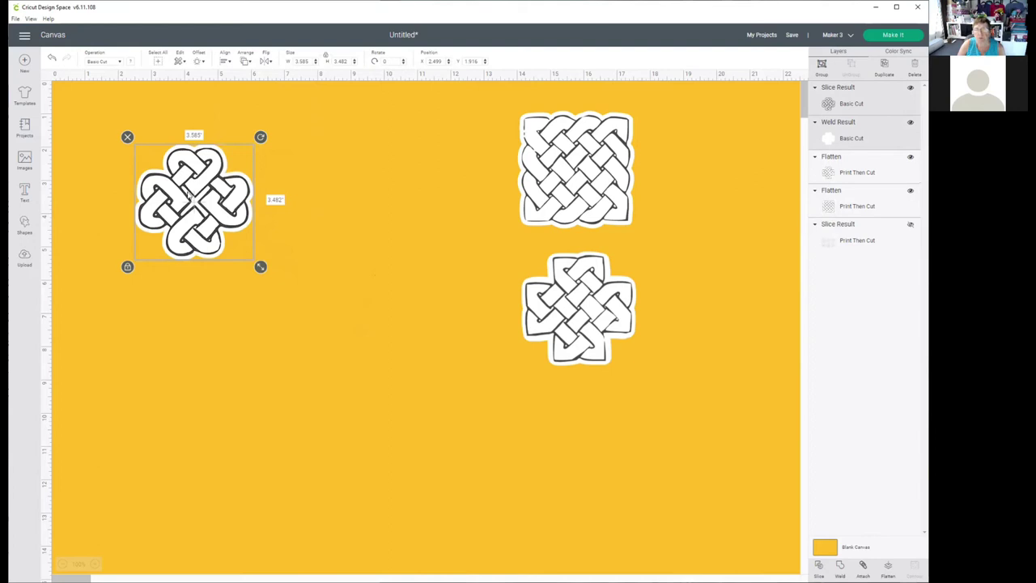
{"action": "left_click", "coordinate": [888, 567]}
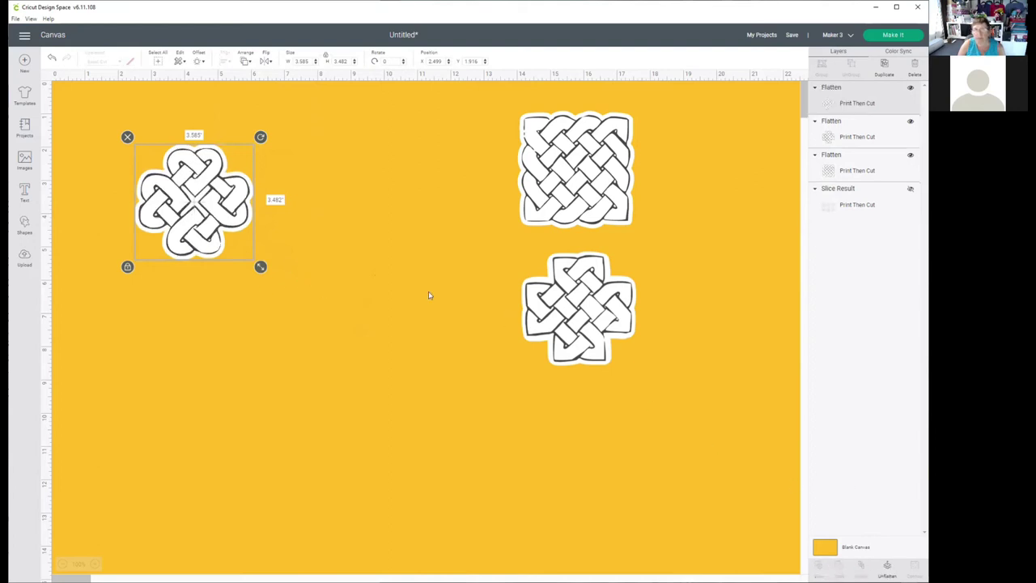
Gather the flattened knots in the canvas's upper-left area, with the square knot beside the rounded one and the cross knot below.
{"action": "left_click_drag", "start_coordinate": [241, 214], "coordinate": [194, 177]}
{"action": "left_click_drag", "start_coordinate": [590, 189], "coordinate": [272, 179]}
{"action": "left_click_drag", "start_coordinate": [599, 308], "coordinate": [159, 299]}
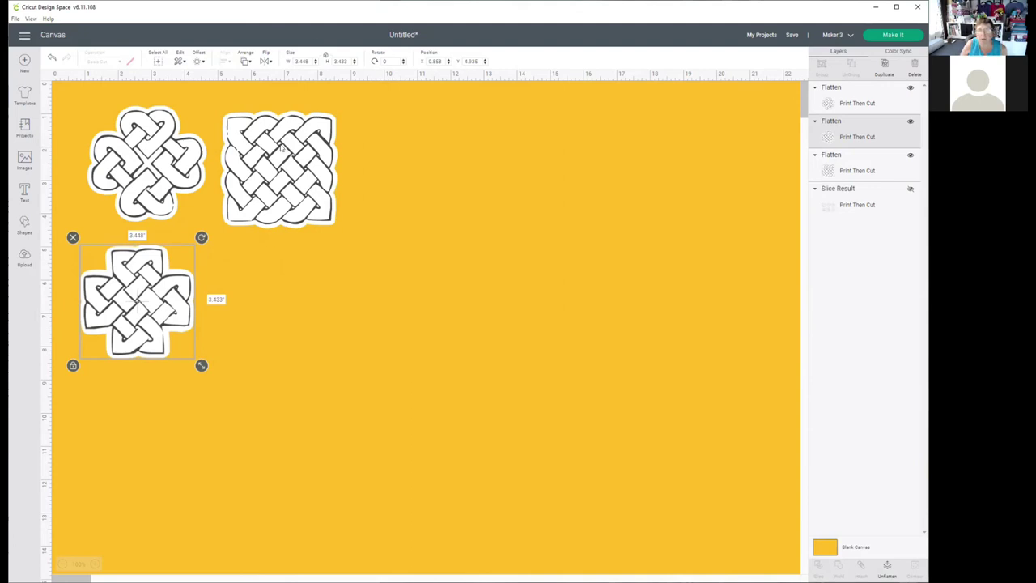
Shift the flattened square knot away from the others and set its width to 2 in with proportions locked.
{"action": "left_click_drag", "start_coordinate": [299, 190], "coordinate": [324, 234]}
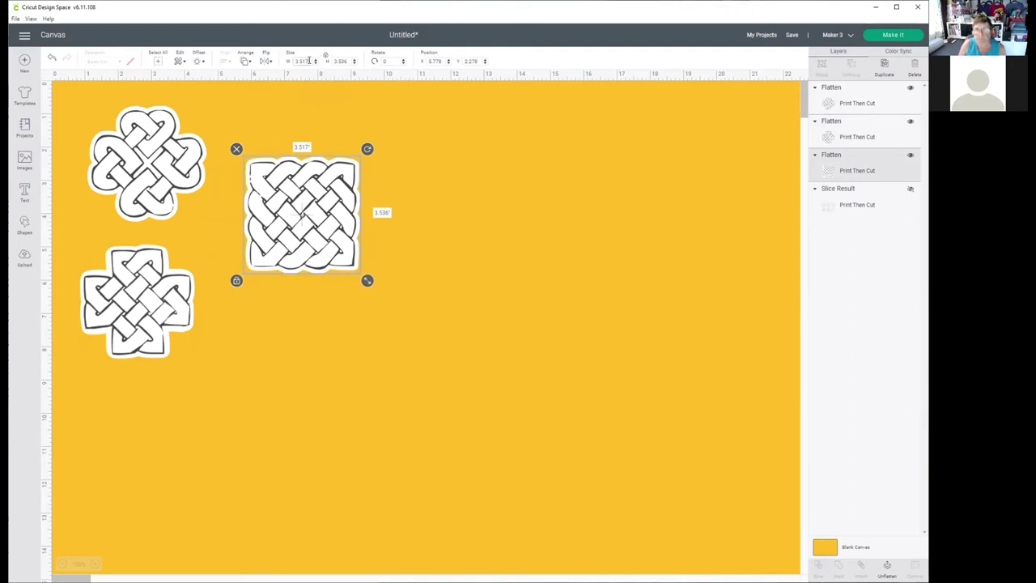
{"action": "left_click_drag", "start_coordinate": [308, 61], "coordinate": [291, 64]}
{"action": "type", "text": "3"}
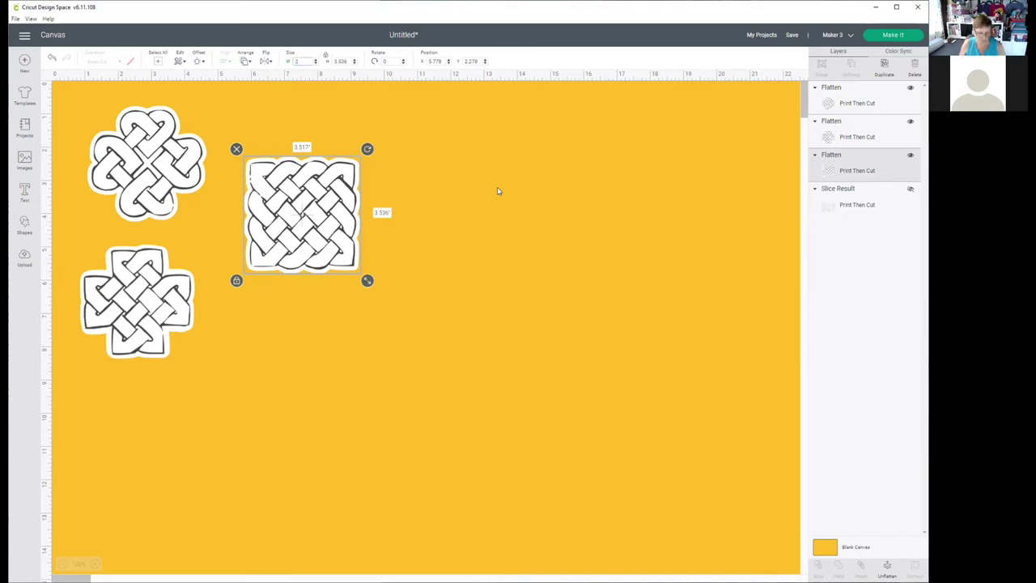
{"action": "key", "text": "Tab"}
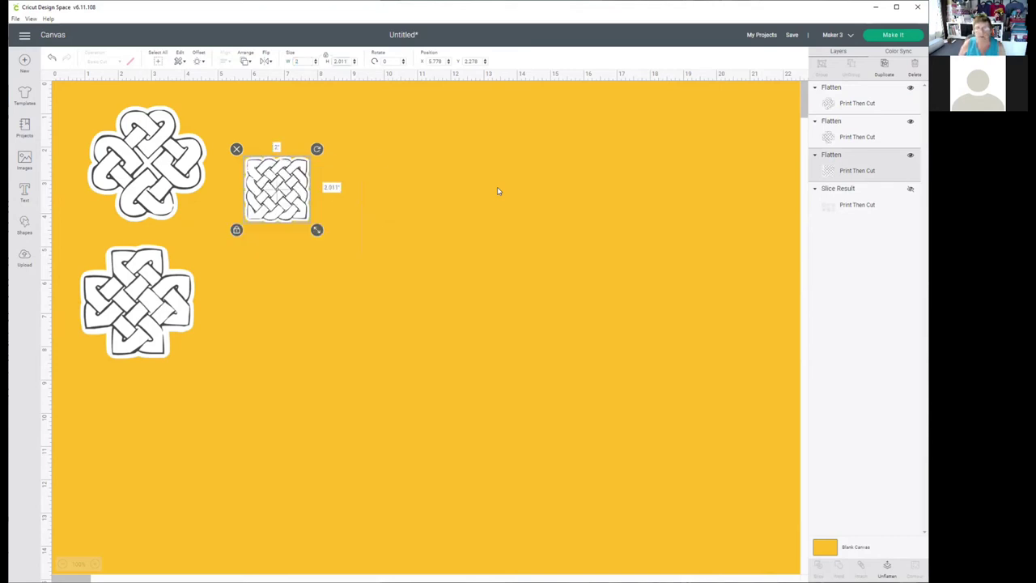
Set the widths of the flattened rounded knot and cross knot to 2 in each with proportions locked.
{"action": "left_click", "coordinate": [154, 172]}
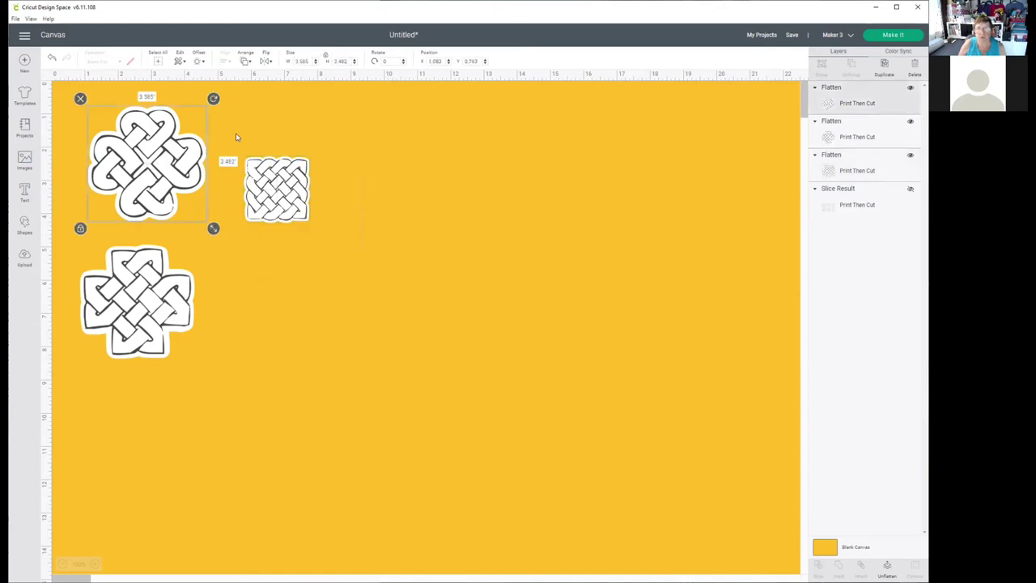
{"action": "double_click", "coordinate": [303, 62]}
{"action": "type", "text": "2"}
{"action": "key", "text": "Tab"}
{"action": "left_click", "coordinate": [148, 297]}
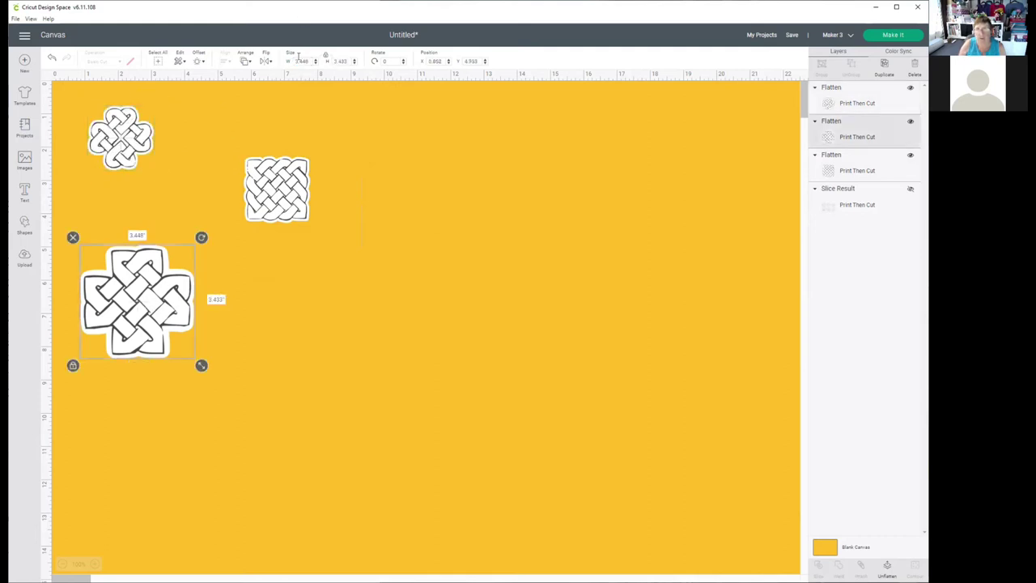
{"action": "double_click", "coordinate": [305, 62]}
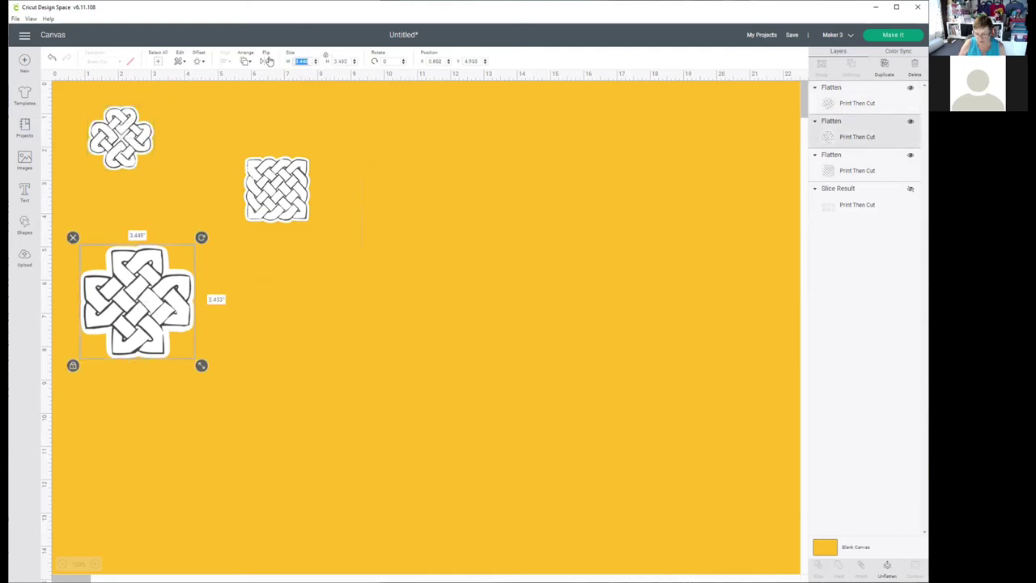
{"action": "type", "text": "2"}
{"action": "key", "text": "Tab"}
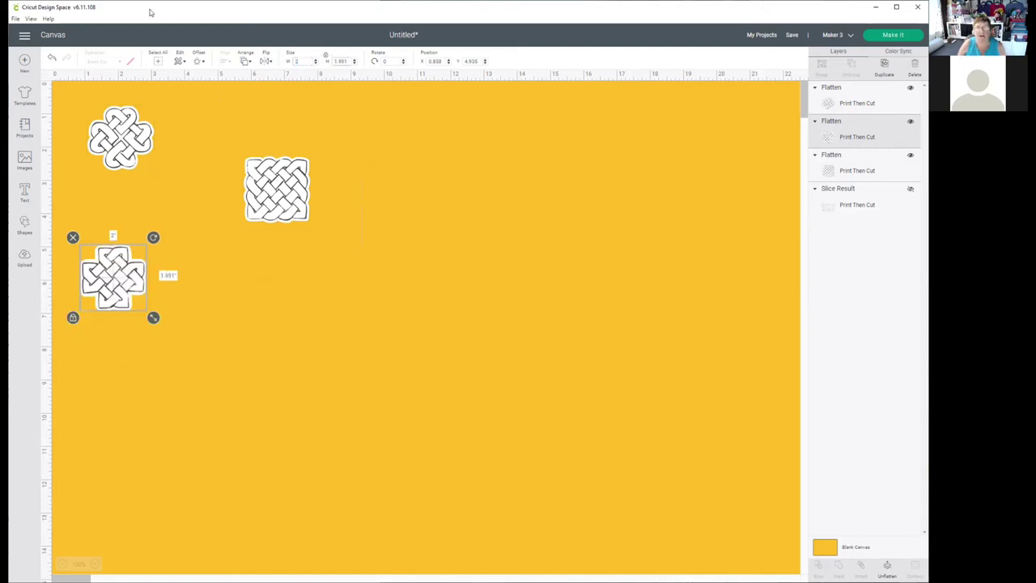
Arrange the three resized knots in a horizontal row across the middle of the canvas.
{"action": "left_click_drag", "start_coordinate": [130, 154], "coordinate": [232, 351]}
{"action": "left_click_drag", "start_coordinate": [123, 285], "coordinate": [331, 348]}
{"action": "left_click_drag", "start_coordinate": [276, 188], "coordinate": [414, 351]}
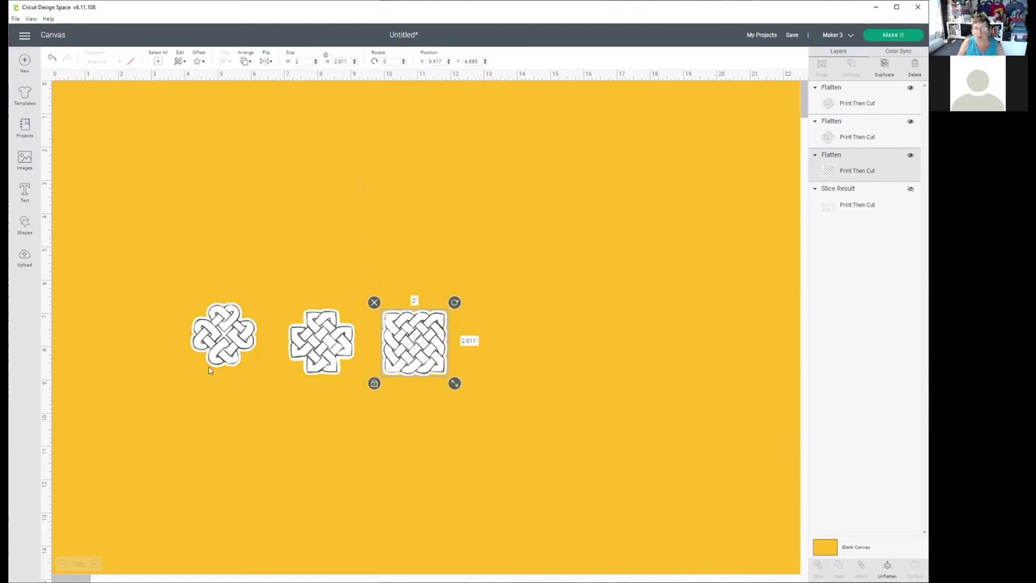
Stack the square knot above the cross knot right of the canvas centre and place the rounded knot to their left.
{"action": "left_click_drag", "start_coordinate": [214, 338], "coordinate": [493, 253]}
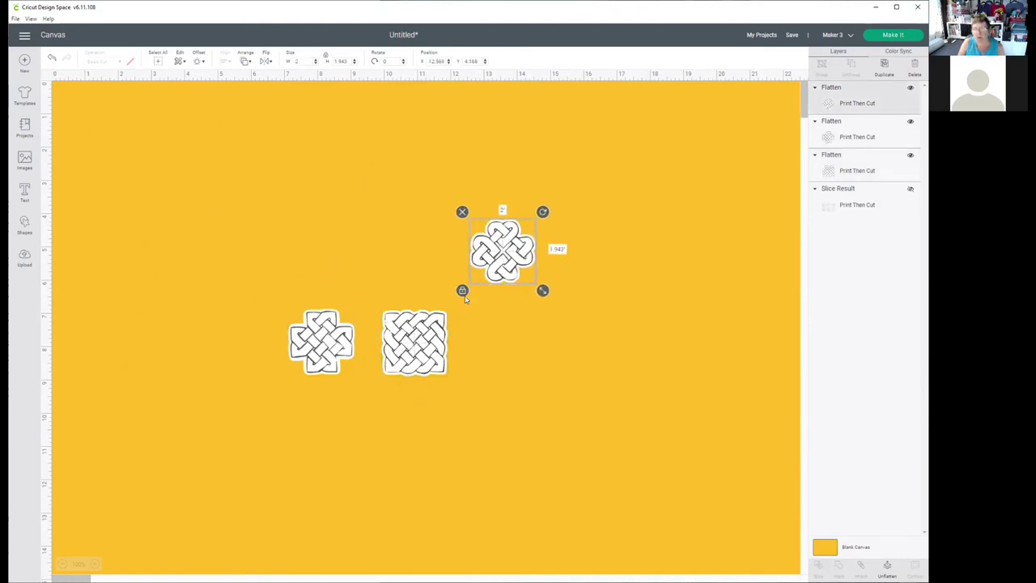
{"action": "left_click_drag", "start_coordinate": [419, 361], "coordinate": [504, 354]}
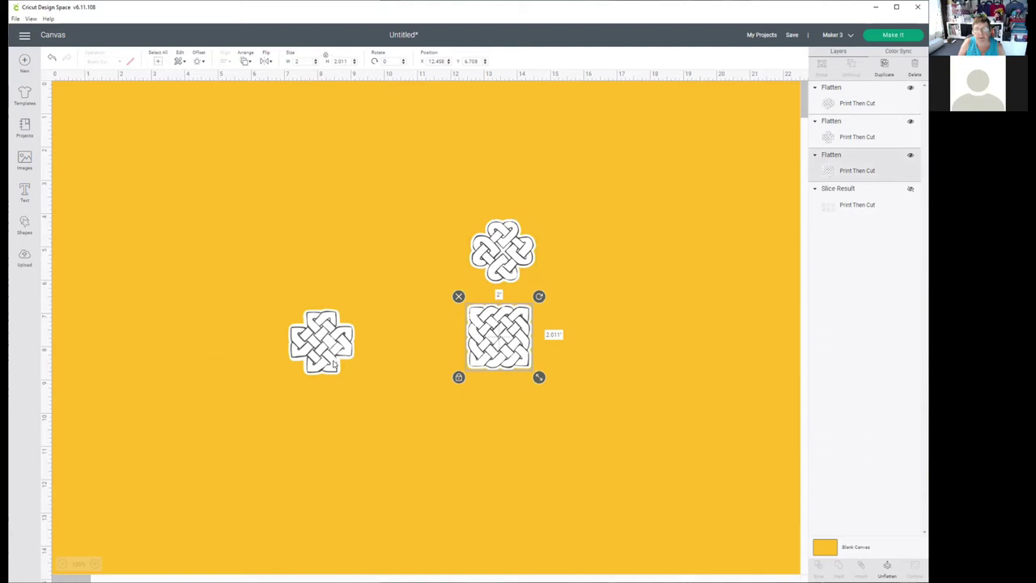
{"action": "left_click_drag", "start_coordinate": [334, 360], "coordinate": [494, 433]}
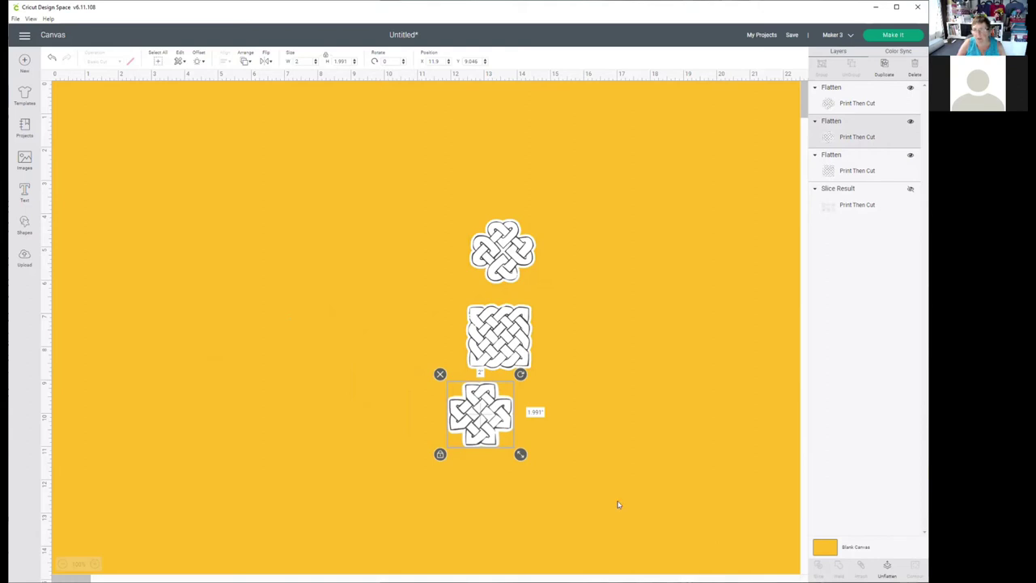
{"action": "left_click_drag", "start_coordinate": [506, 257], "coordinate": [316, 364]}
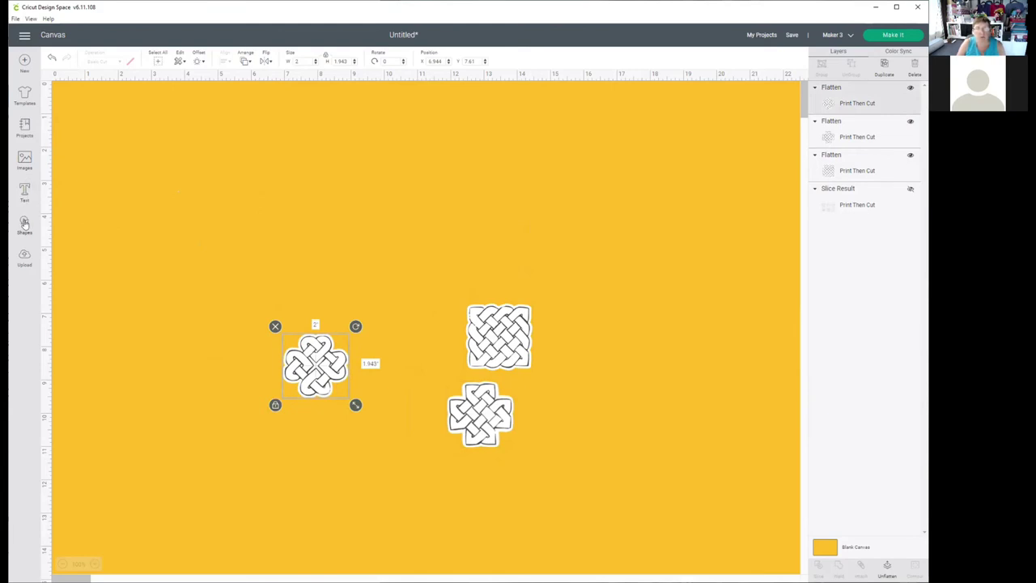
Add a square shape, resize it to 6.75 by 9.25 in with proportions unlocked and place it in the canvas's upper-left area.
{"action": "left_click", "coordinate": [25, 223]}
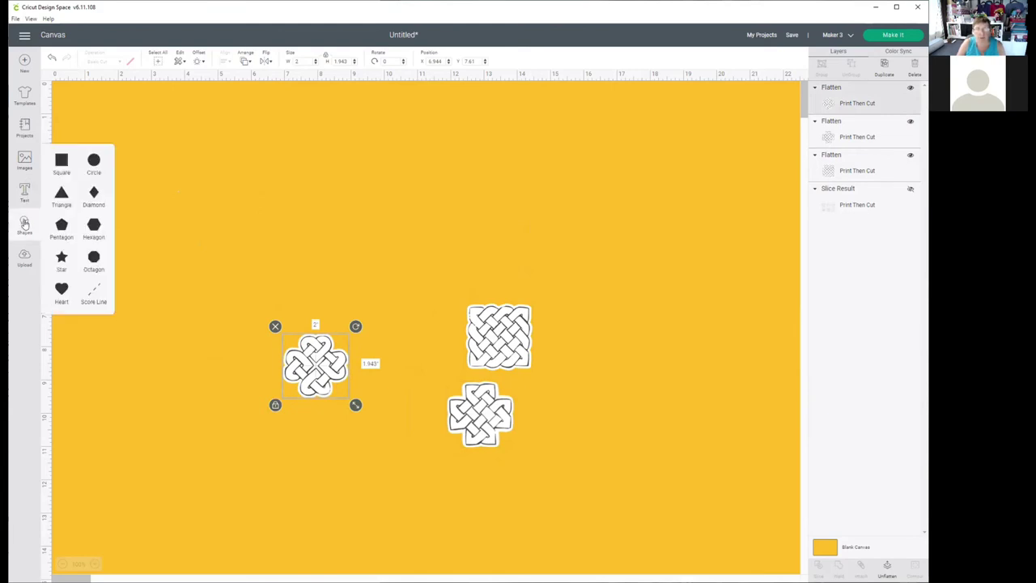
{"action": "left_click", "coordinate": [61, 161]}
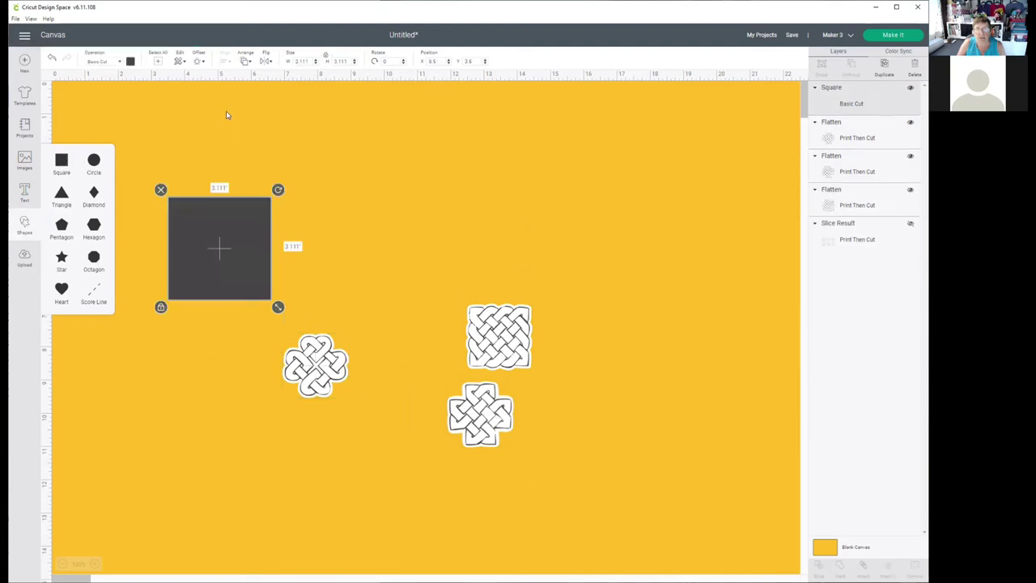
{"action": "left_click", "coordinate": [306, 62]}
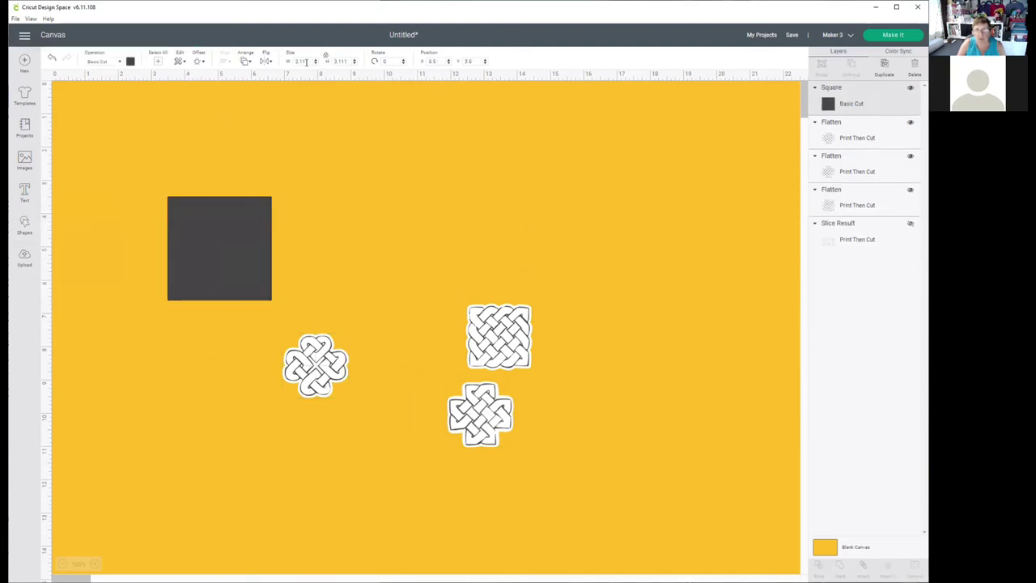
{"action": "left_click_drag", "start_coordinate": [308, 61], "coordinate": [280, 65]}
{"action": "type", "text": "6"}
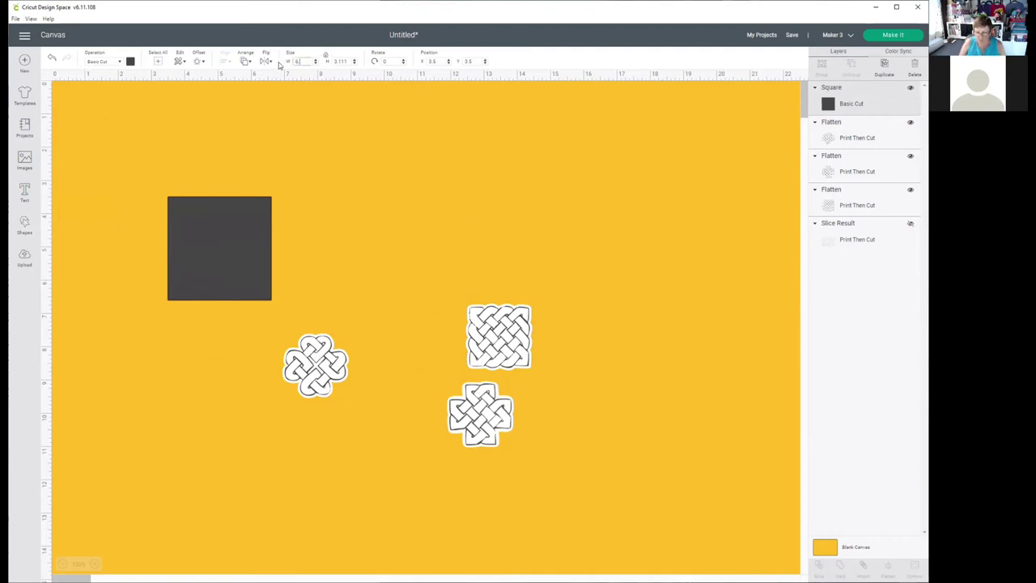
{"action": "type", "text": ".75"}
{"action": "key", "text": "Tab"}
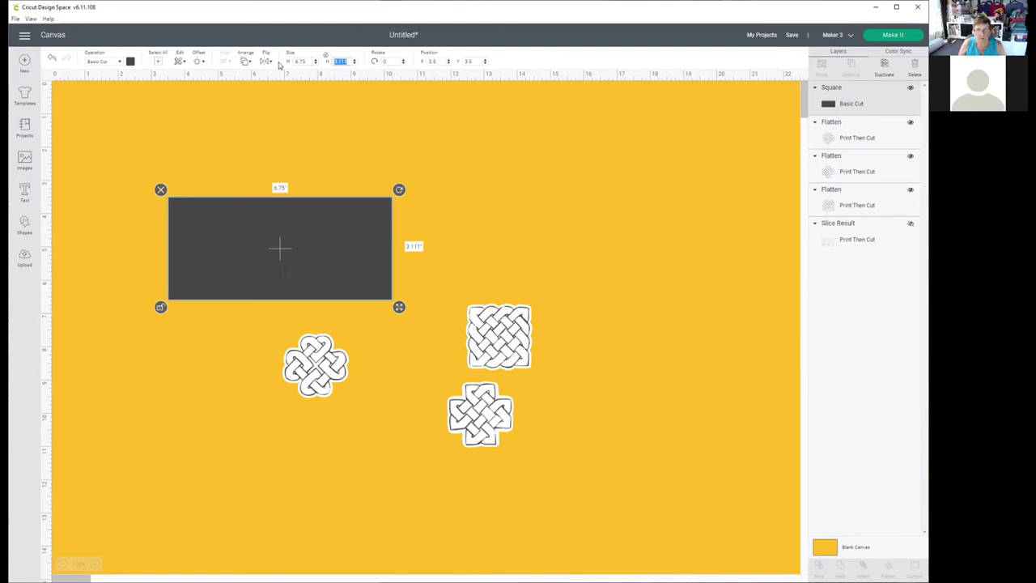
{"action": "type", "text": "9.25"}
{"action": "key", "text": "Return"}
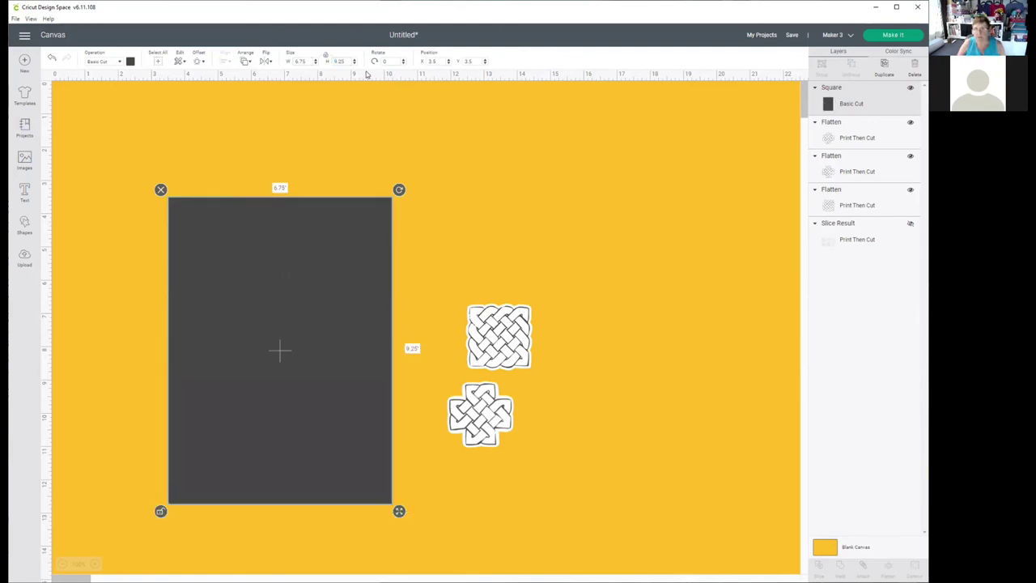
{"action": "left_click_drag", "start_coordinate": [306, 276], "coordinate": [222, 188]}
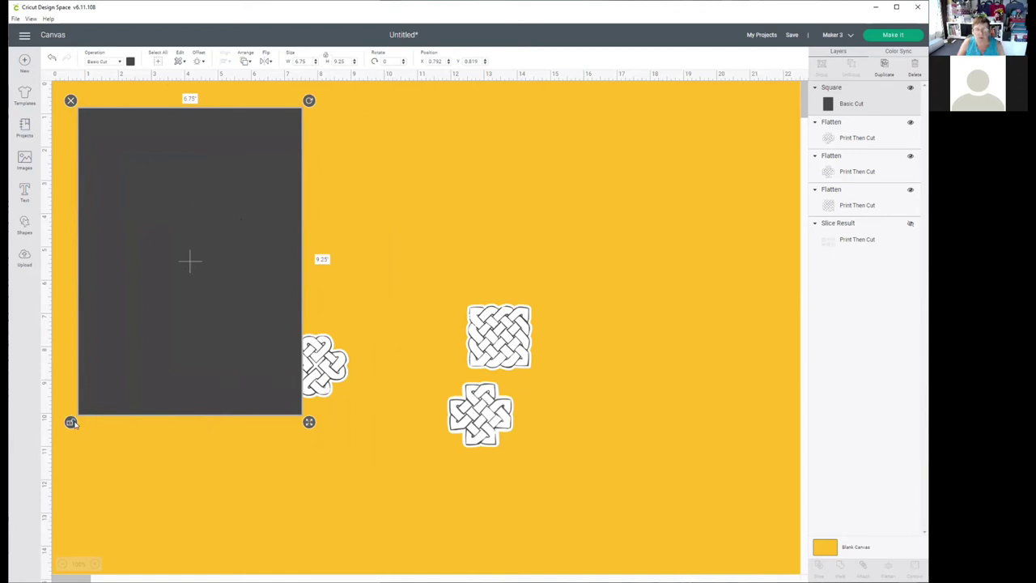
Move the page guide rectangle closer to the canvas's upper-left corner and color it white.
{"action": "left_click_drag", "start_coordinate": [216, 260], "coordinate": [202, 244]}
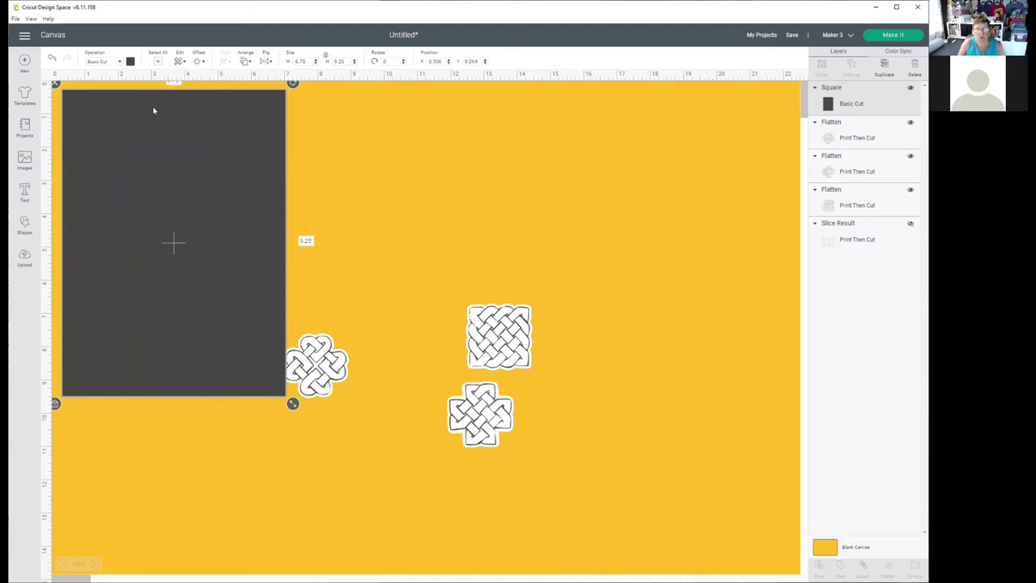
{"action": "left_click", "coordinate": [129, 64]}
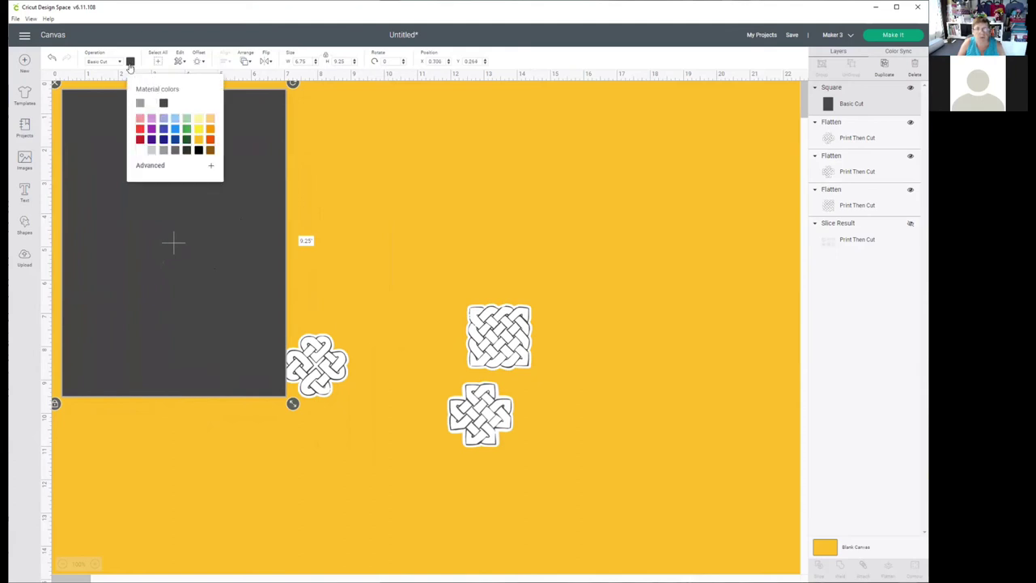
{"action": "left_click", "coordinate": [138, 151]}
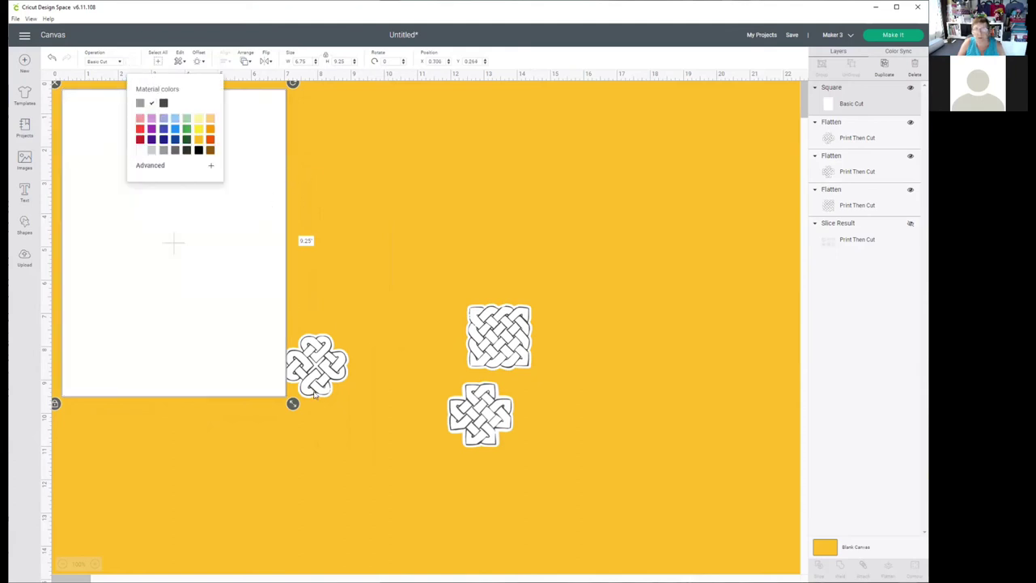
Send the page guide rectangle to the back of the layer order and recolor it light yellow.
{"action": "left_click_drag", "start_coordinate": [327, 381], "coordinate": [429, 365]}
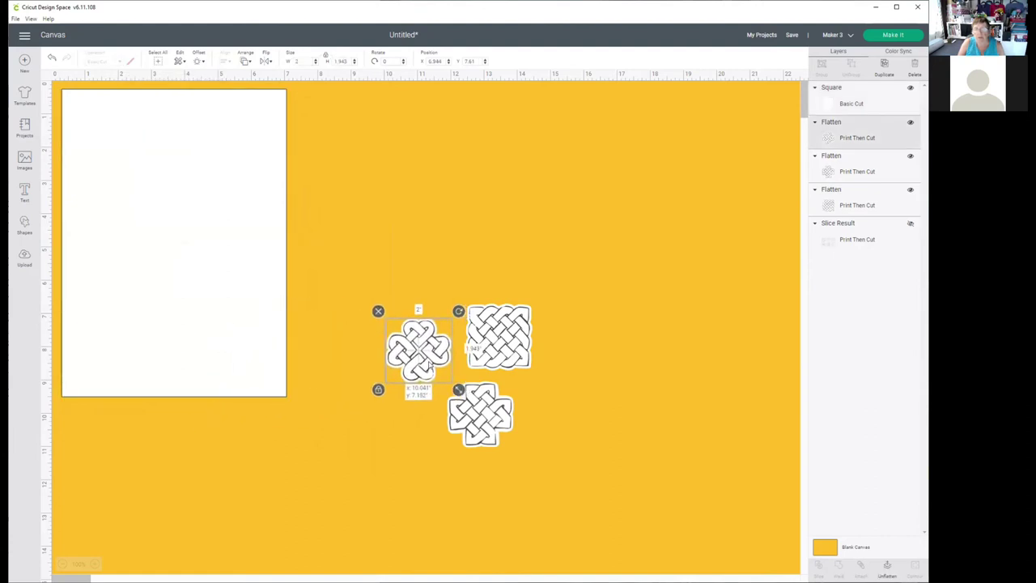
{"action": "left_click", "coordinate": [182, 193]}
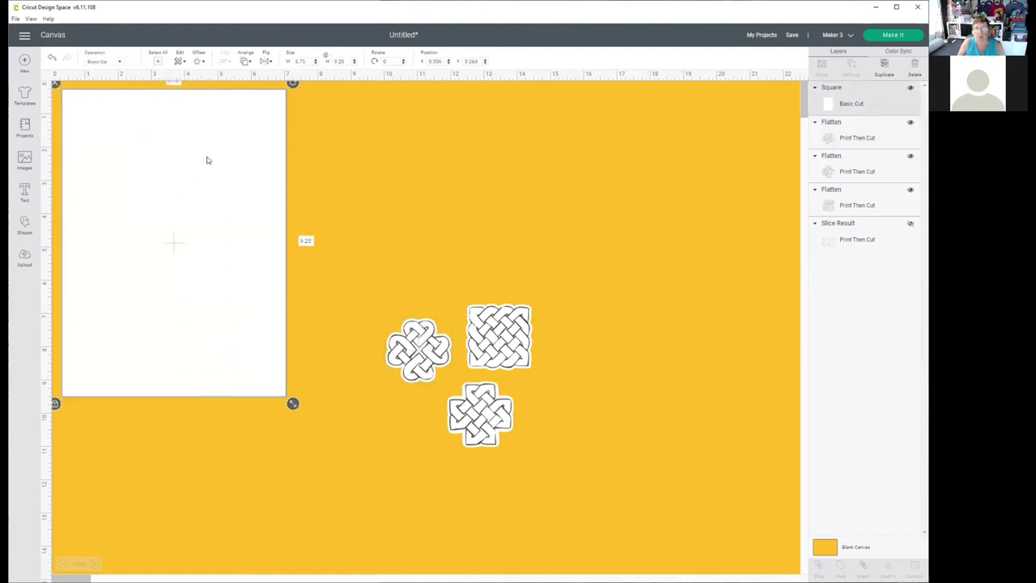
{"action": "left_click", "coordinate": [246, 62]}
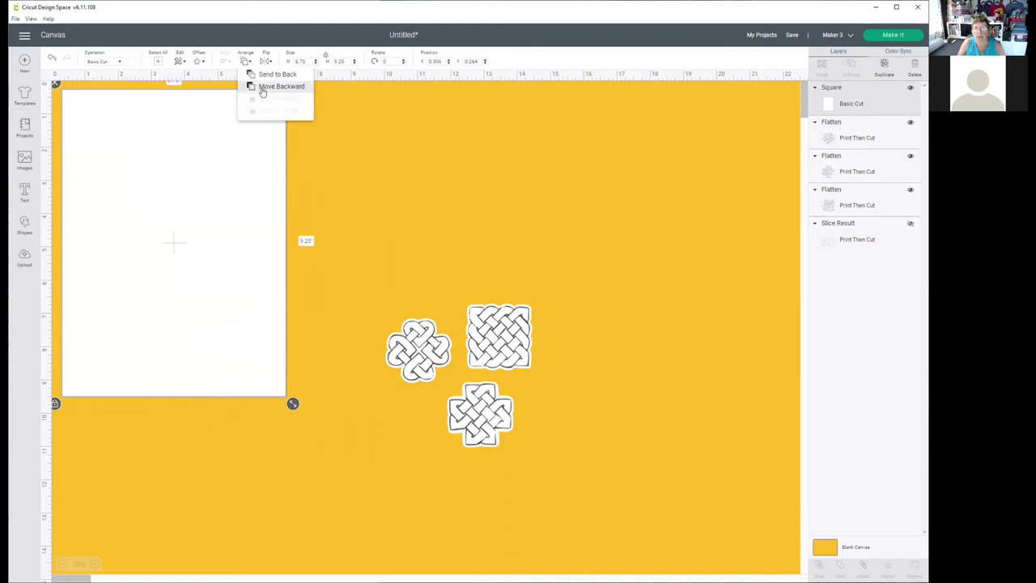
{"action": "left_click", "coordinate": [274, 73]}
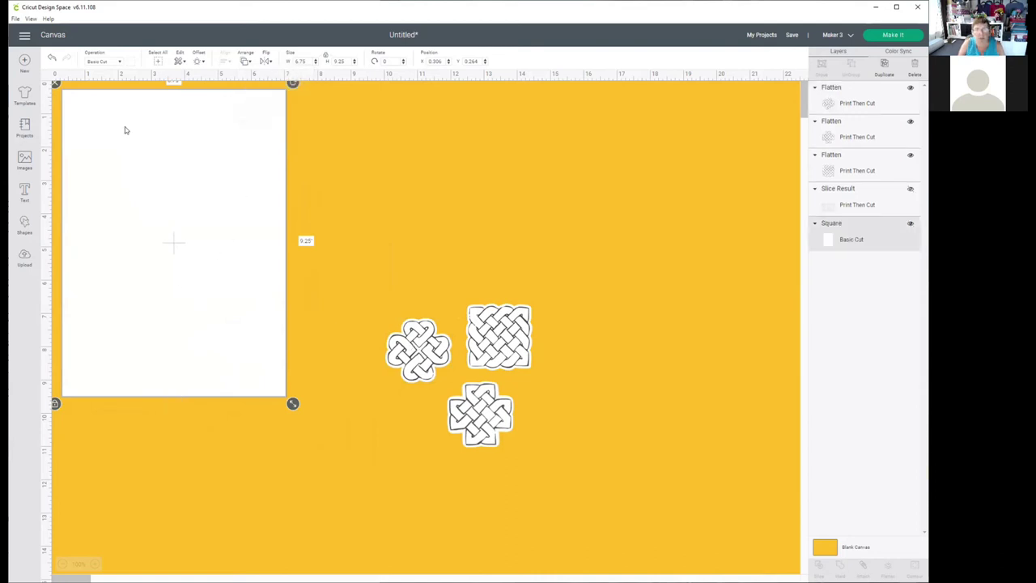
{"action": "left_click", "coordinate": [128, 63]}
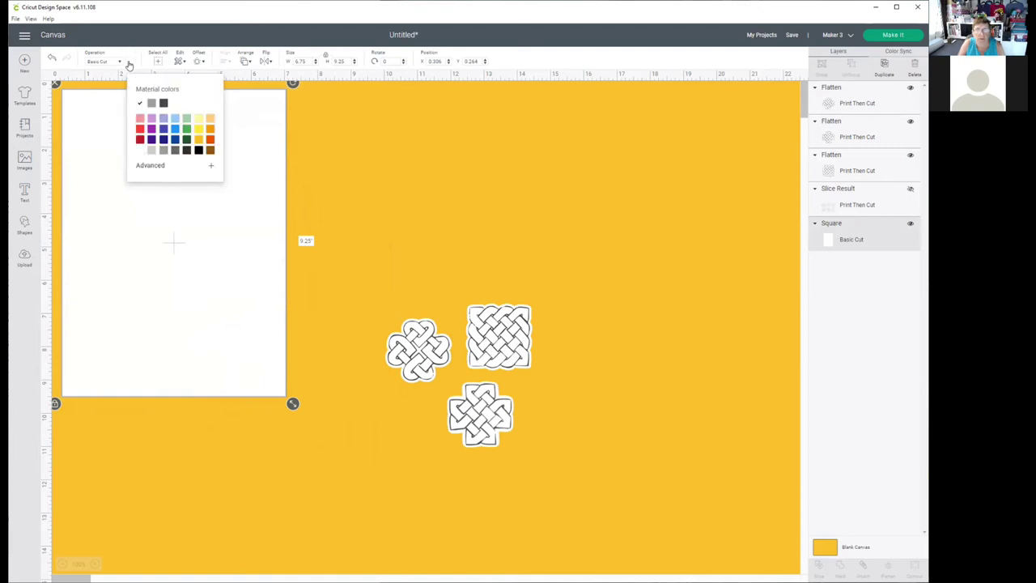
{"action": "left_click", "coordinate": [199, 119]}
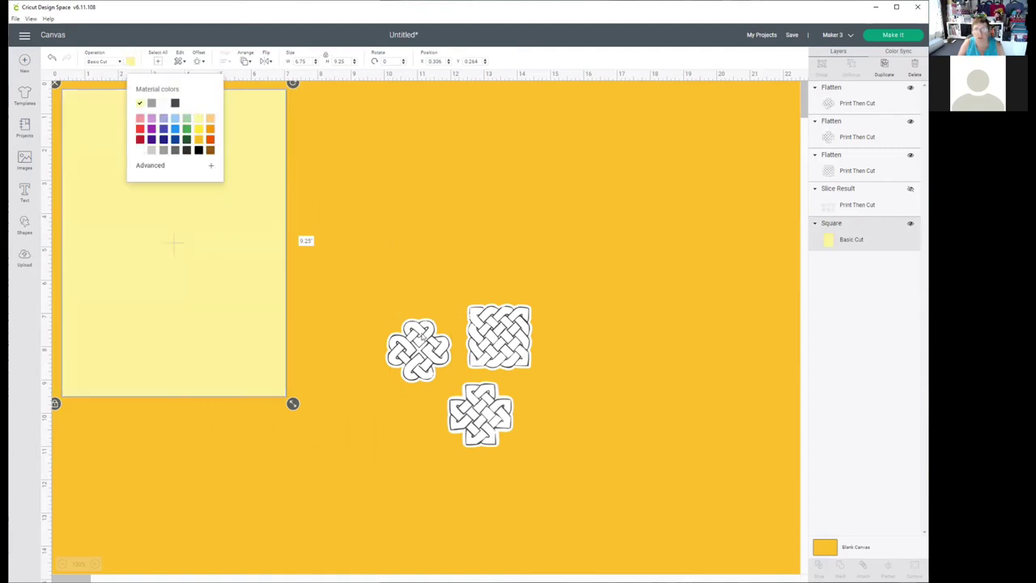
Arrange the rounded, square and cross knots in a row across the top of the page guide.
{"action": "left_click_drag", "start_coordinate": [424, 358], "coordinate": [108, 139]}
{"action": "left_click_drag", "start_coordinate": [518, 354], "coordinate": [185, 140]}
{"action": "left_click_drag", "start_coordinate": [467, 410], "coordinate": [194, 141]}
{"action": "left_click", "coordinate": [288, 145]}
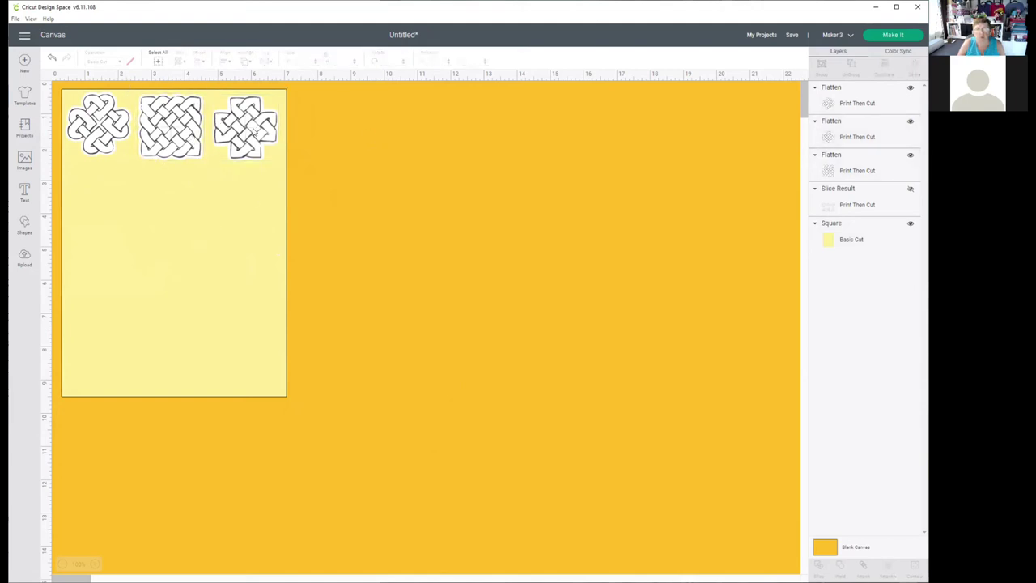
Duplicate the row of three knots and place the copy directly beneath it as a second row.
{"action": "left_click", "coordinate": [253, 132]}
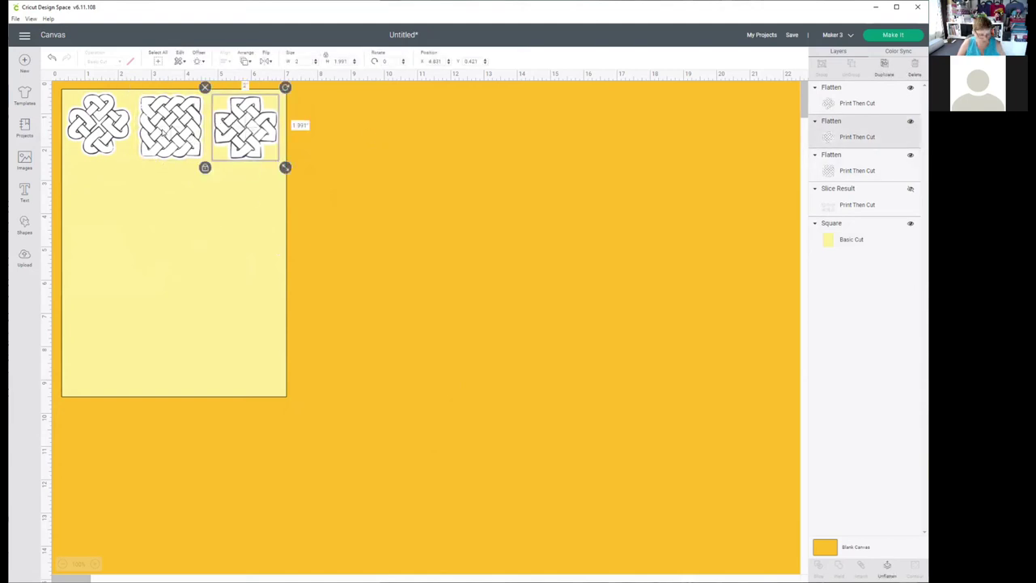
{"action": "left_click", "coordinate": [162, 133], "text": "shift"}
{"action": "left_click", "coordinate": [112, 123], "text": "shift"}
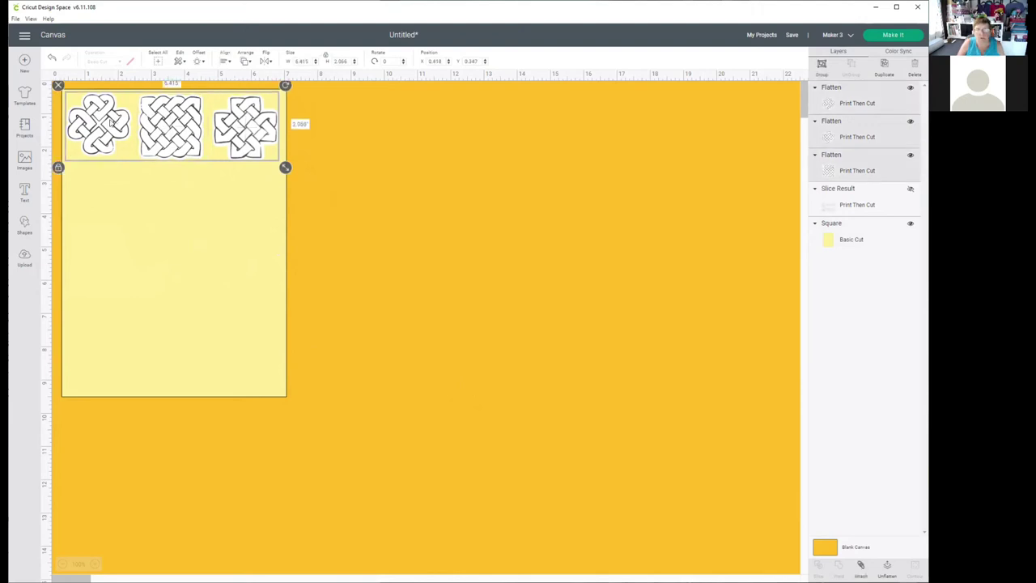
{"action": "left_click", "coordinate": [884, 65]}
{"action": "left_click_drag", "start_coordinate": [265, 160], "coordinate": [256, 217]}
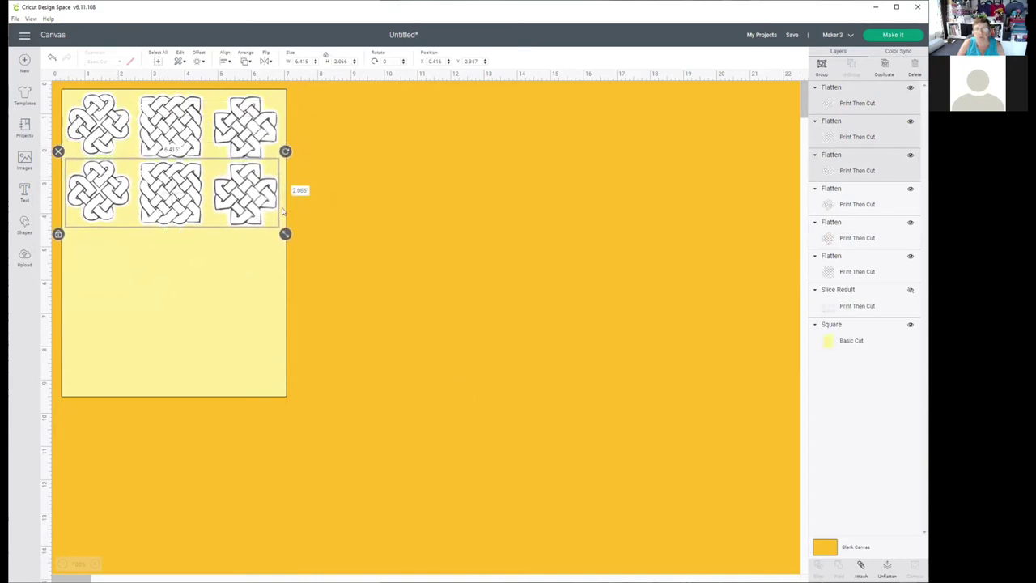
Duplicate the knot row twice more and place the copies as third and fourth rows on the page guide.
{"action": "left_click", "coordinate": [880, 66]}
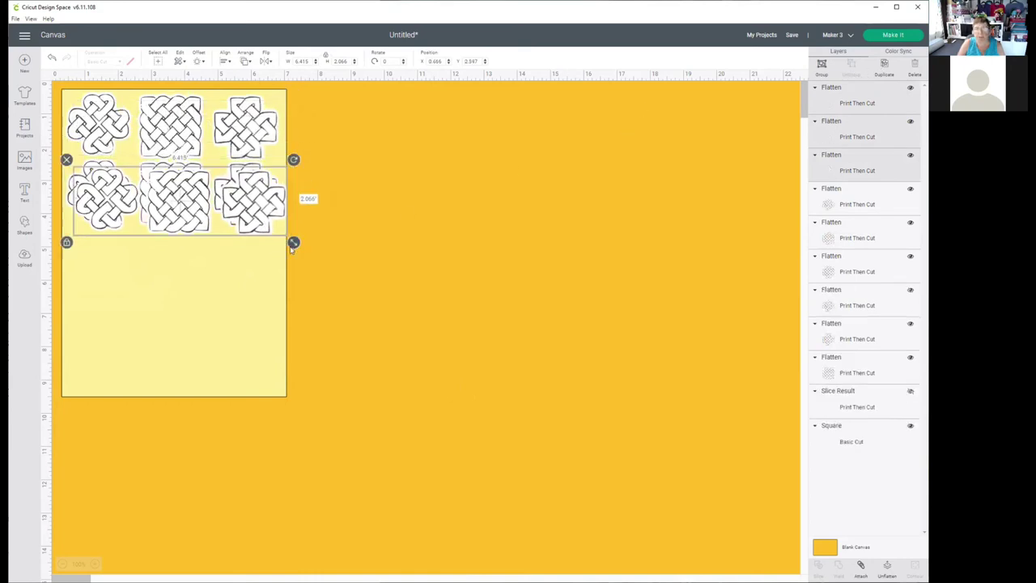
{"action": "left_click_drag", "start_coordinate": [241, 207], "coordinate": [247, 347]}
{"action": "left_click", "coordinate": [882, 65]}
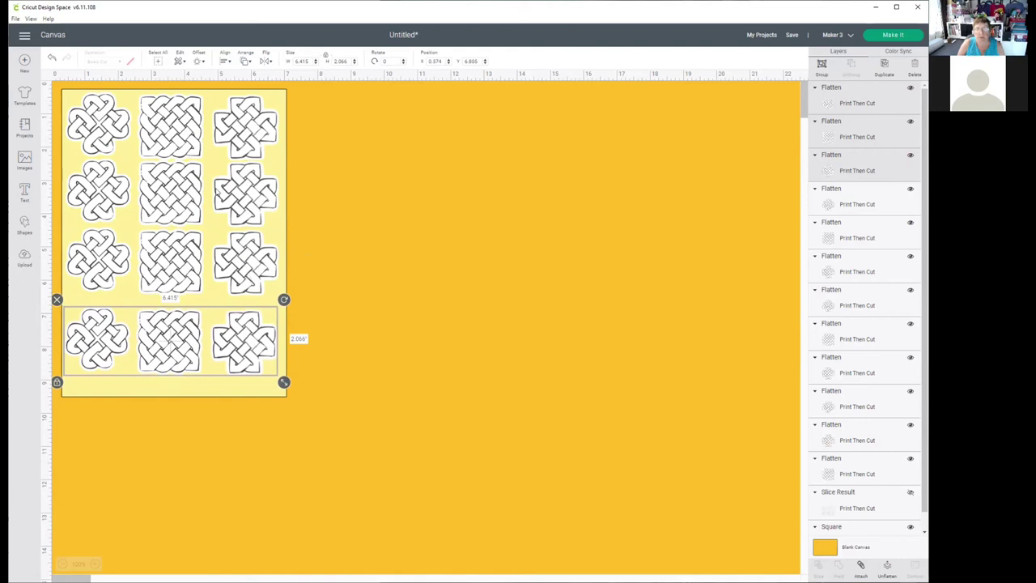
{"action": "left_click", "coordinate": [344, 176]}
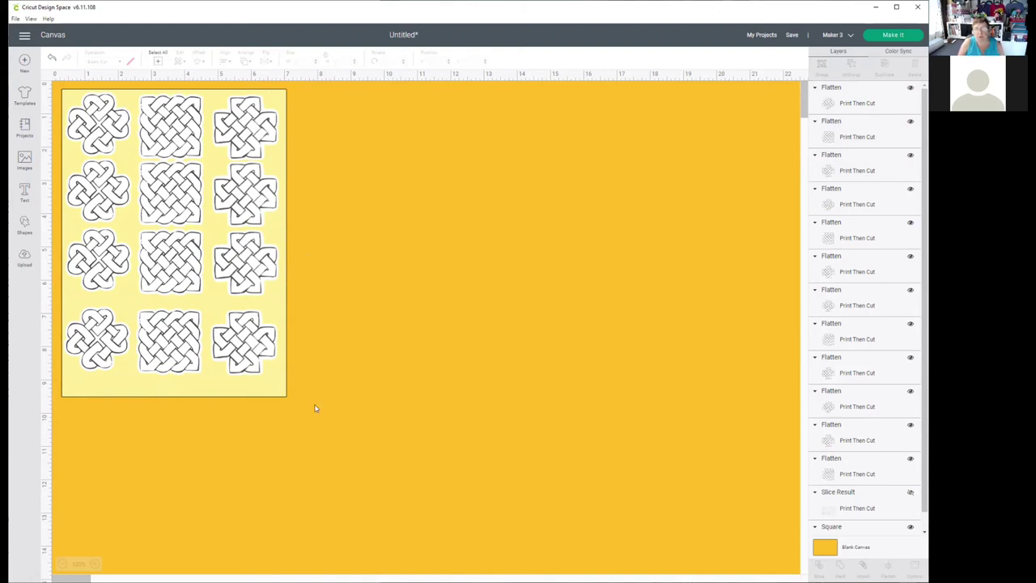
Group all the knots with the page guide and attach them as one sheet.
{"action": "left_click", "coordinate": [158, 61]}
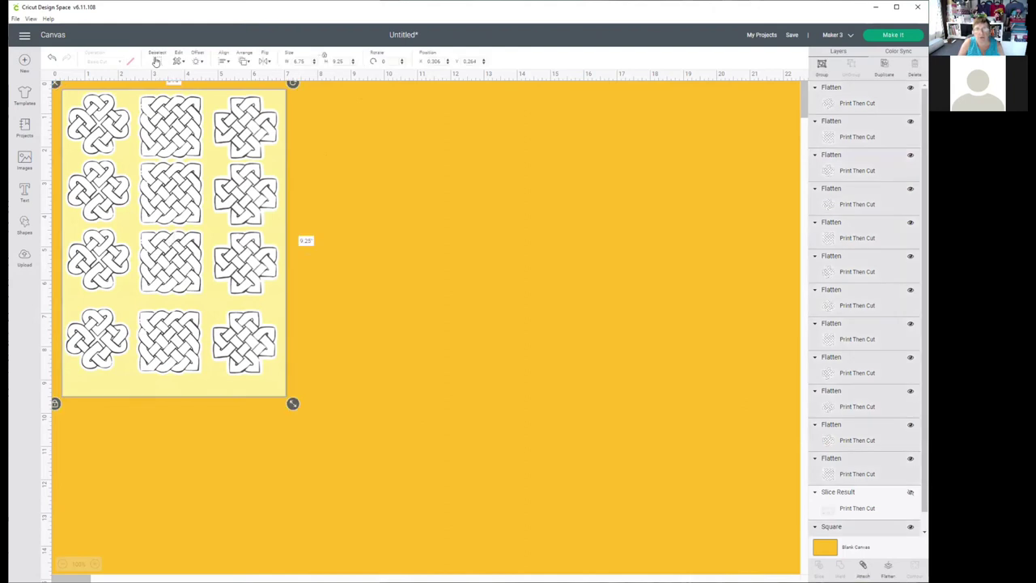
{"action": "left_click", "coordinate": [822, 64]}
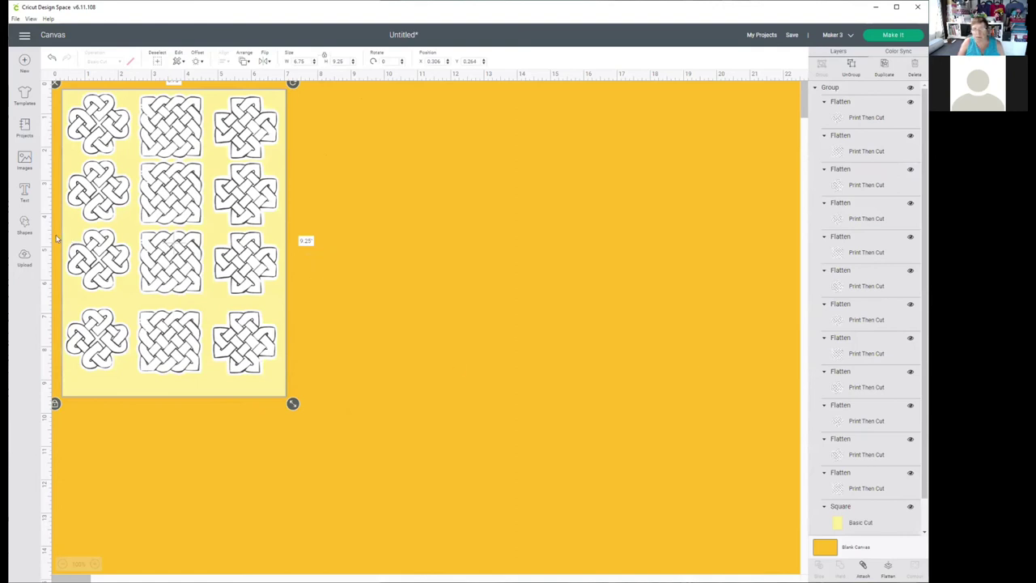
{"action": "left_click", "coordinate": [864, 567]}
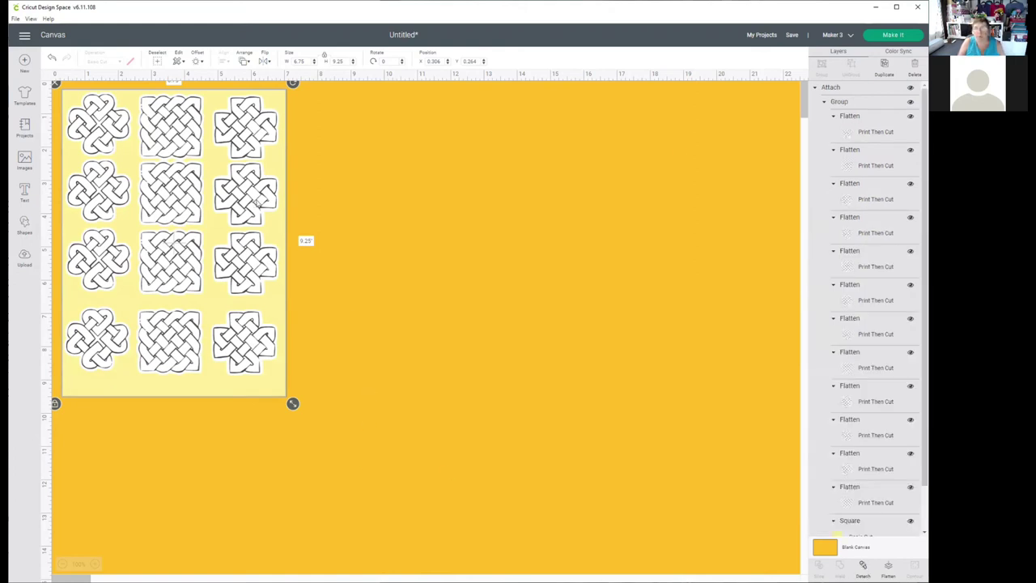
Duplicate the attached sheet beside the original, and duplicate that pair beneath it to form a two-by-two grid.
{"action": "left_click", "coordinate": [885, 63]}
{"action": "left_click_drag", "start_coordinate": [247, 276], "coordinate": [465, 269]}
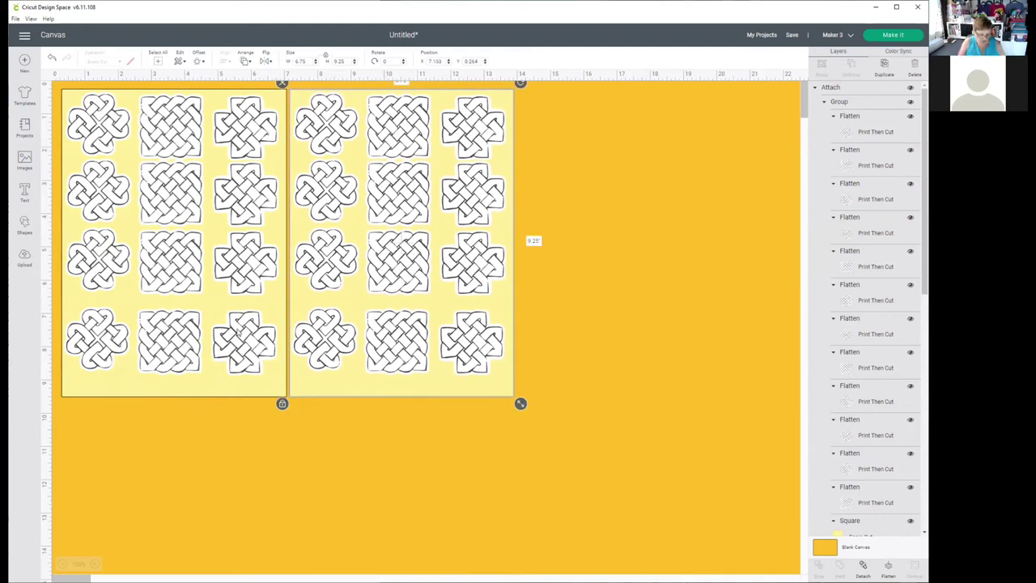
{"action": "key", "text": "ctrl+a"}
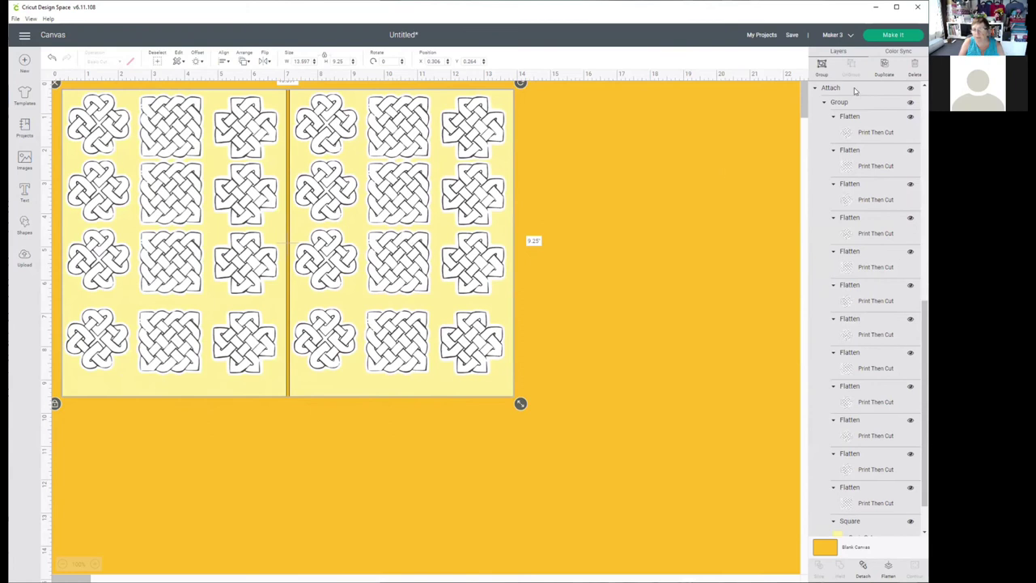
{"action": "key", "text": "ctrl+d"}
{"action": "scroll", "coordinate": [623, 346], "scroll_direction": "down", "scroll_amount": 5}
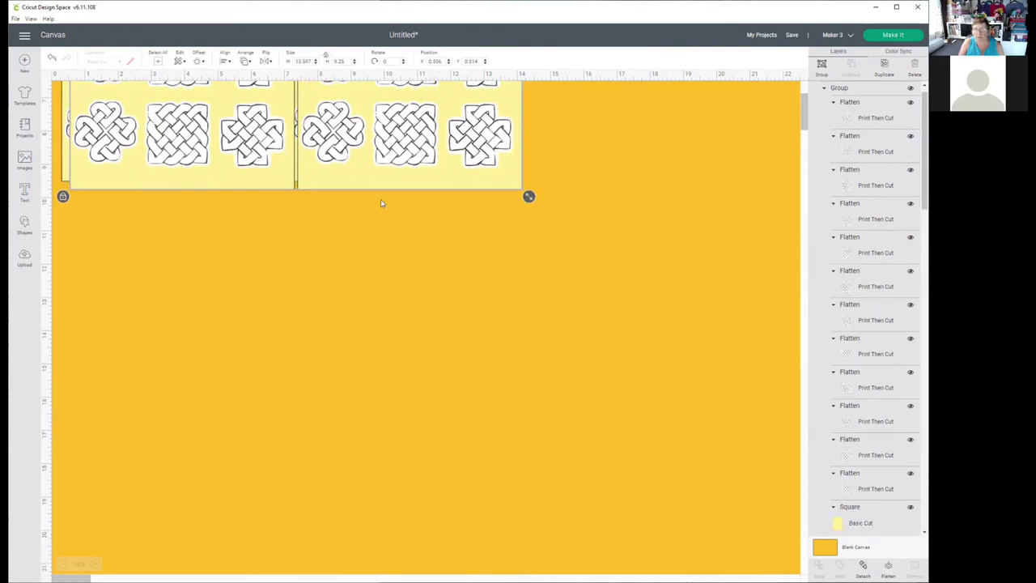
{"action": "left_click_drag", "start_coordinate": [359, 137], "coordinate": [351, 435]}
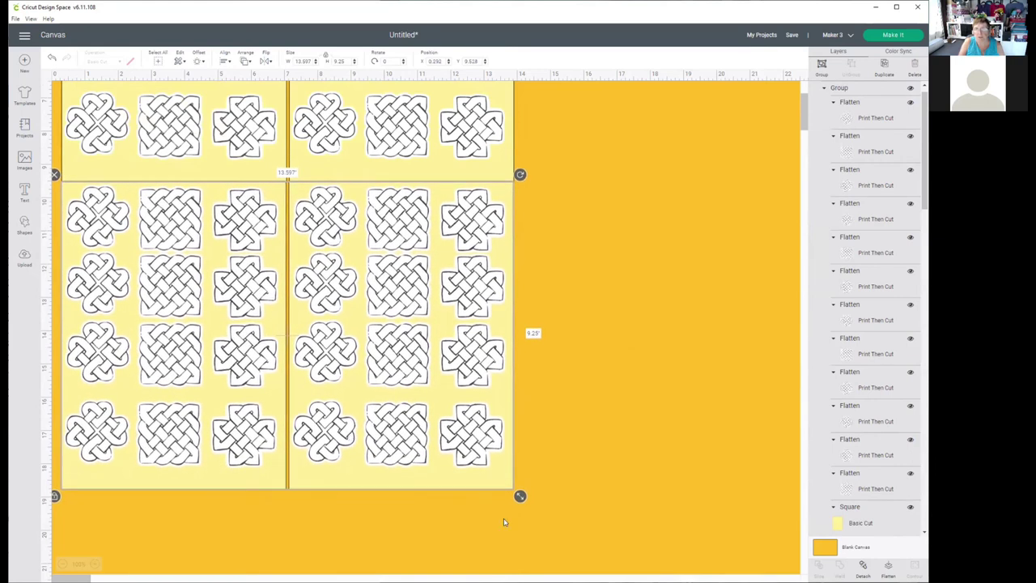
{"action": "left_click", "coordinate": [511, 522]}
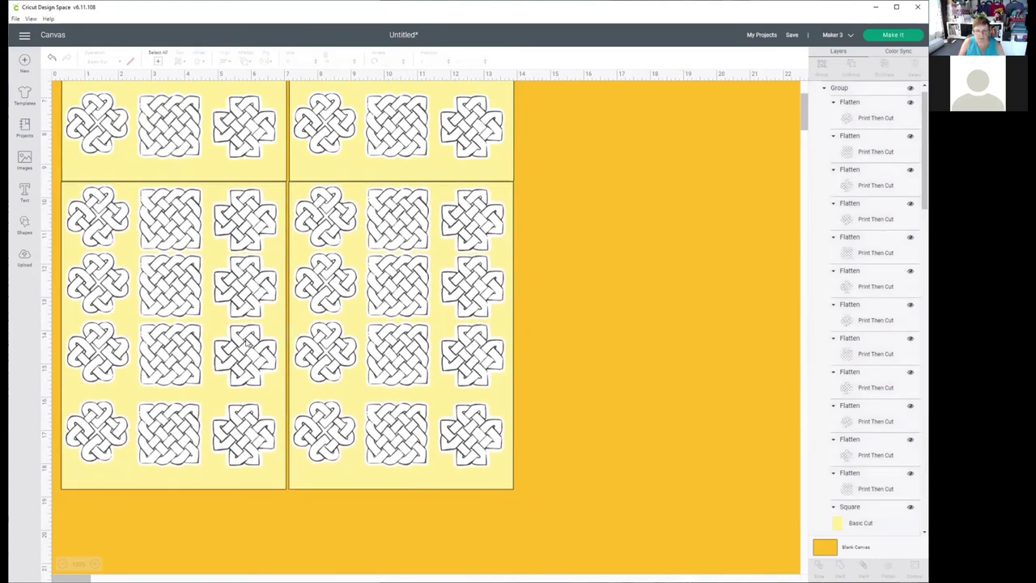
Group all four sheets and set the group's width to 6.75 in with proportions locked.
{"action": "left_click", "coordinate": [156, 58]}
{"action": "left_click", "coordinate": [822, 64]}
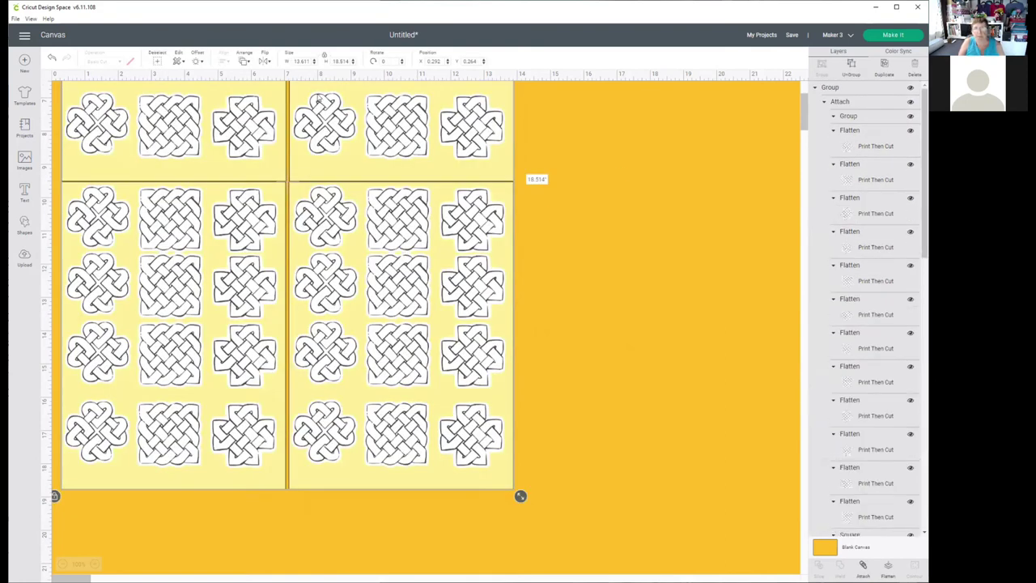
{"action": "double_click", "coordinate": [300, 60]}
{"action": "type", "text": "6.75"}
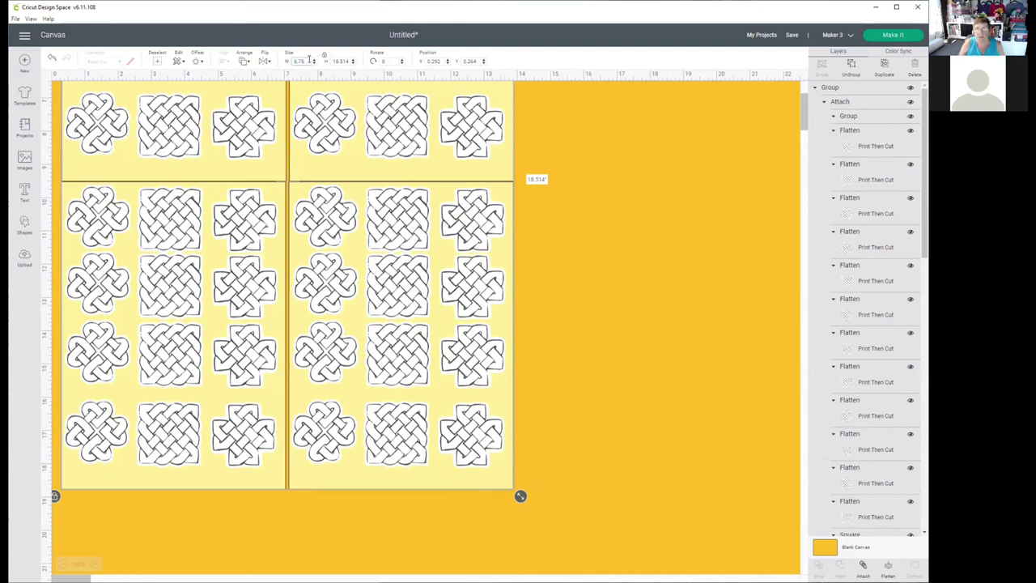
{"action": "key", "text": "Tab"}
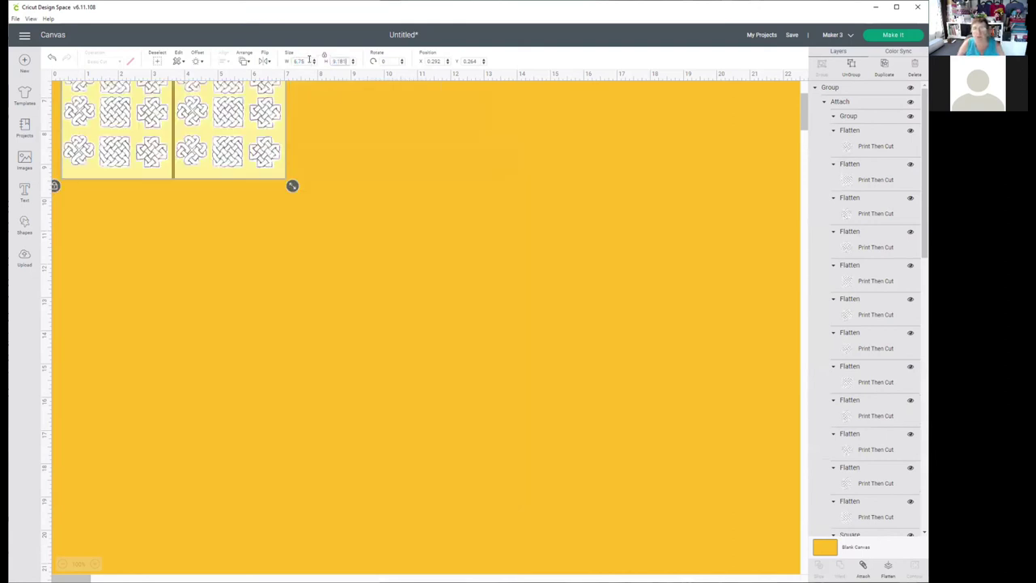
{"action": "scroll", "coordinate": [384, 303], "scroll_direction": "up", "scroll_amount": 5}
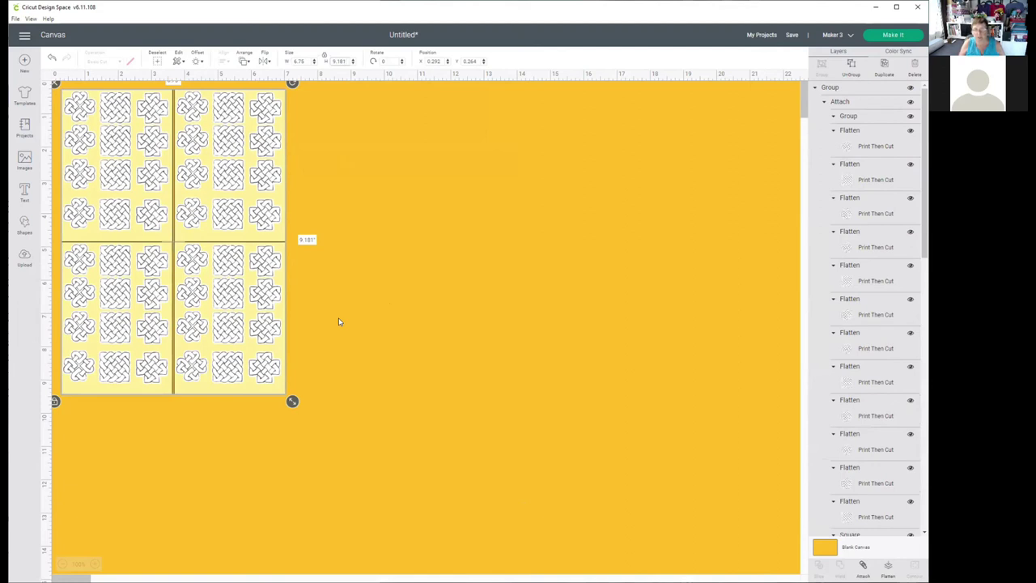
Save the project as "Celtic Knot Stickers" in the Features collection.
{"action": "left_click", "coordinate": [791, 36]}
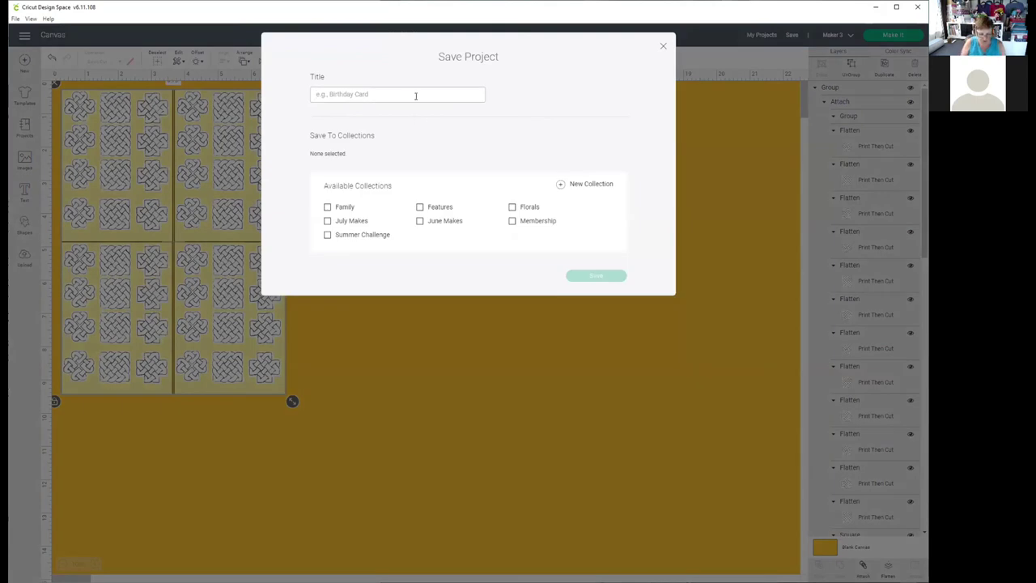
{"action": "left_click", "coordinate": [416, 96]}
{"action": "type", "text": "Celtic"}
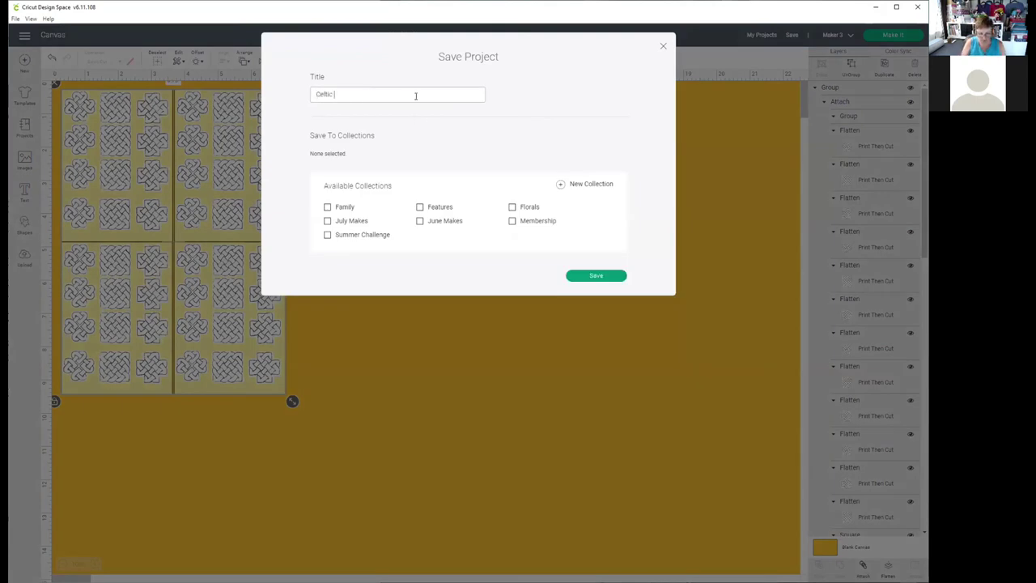
{"action": "type", "text": " Knot Stickers"}
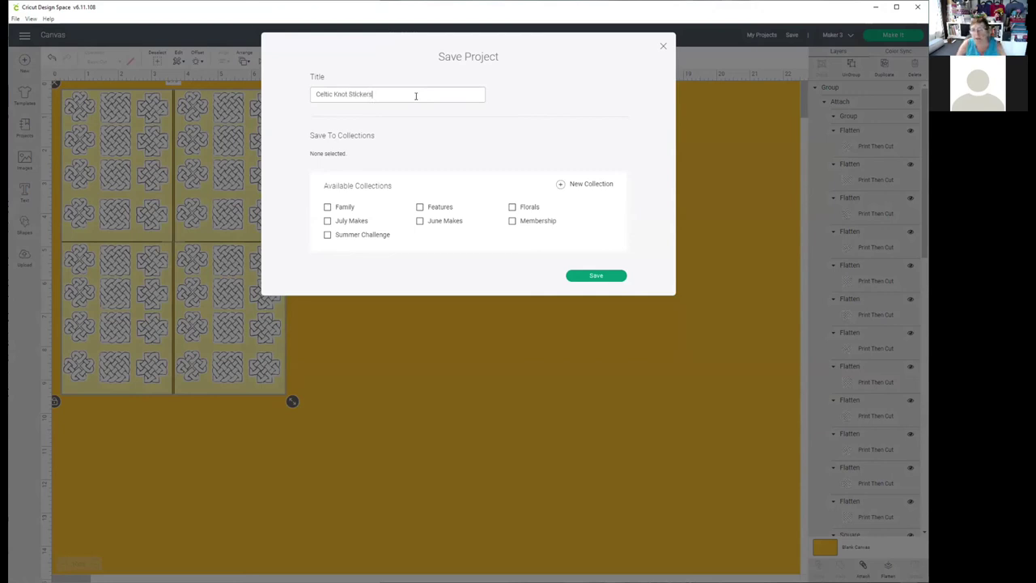
{"action": "left_click", "coordinate": [420, 208]}
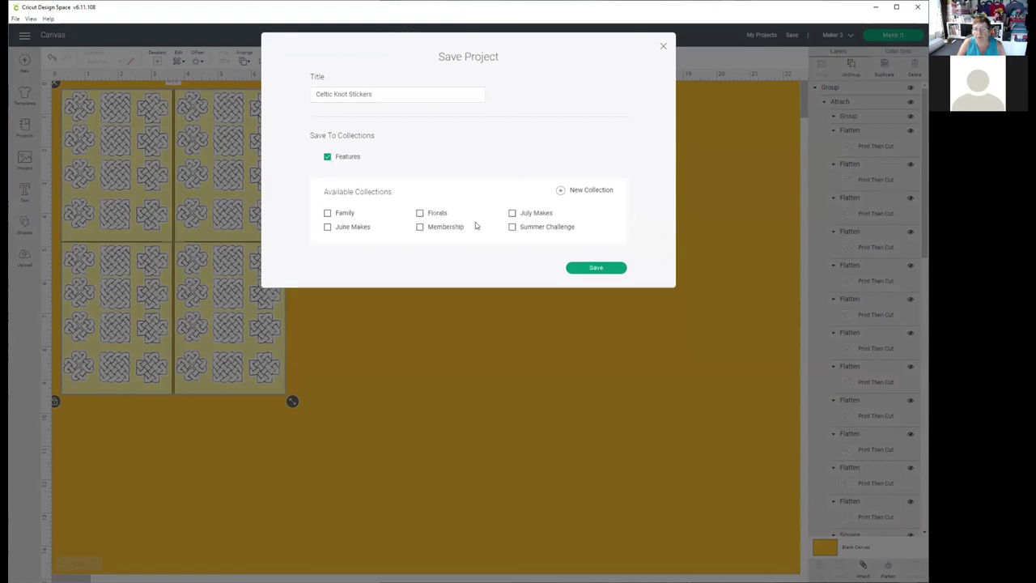
{"action": "left_click", "coordinate": [596, 269]}
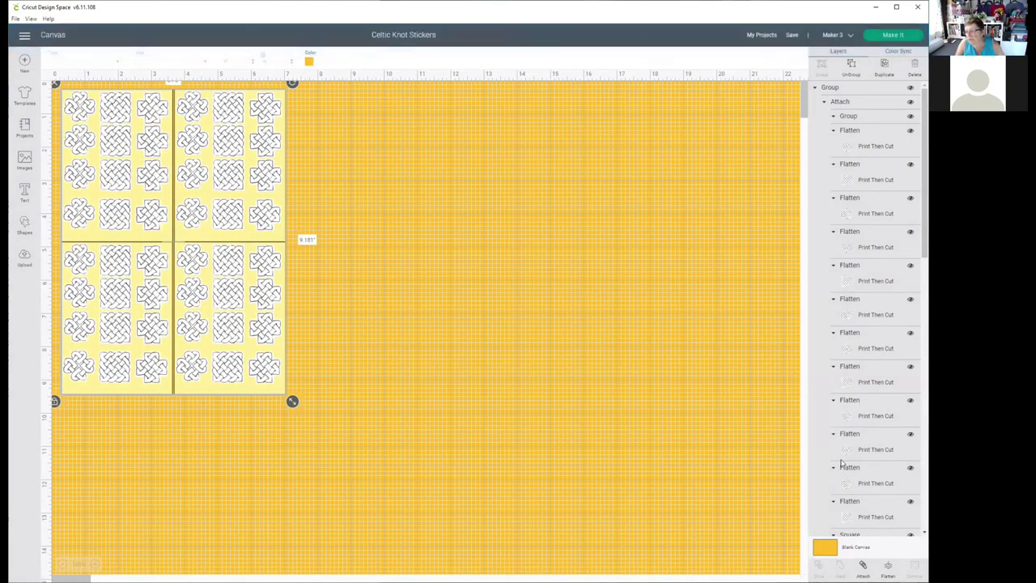
Recolor the background squares of the two lower sheets white.
{"action": "scroll", "coordinate": [842, 466], "scroll_direction": "down", "scroll_amount": 4}
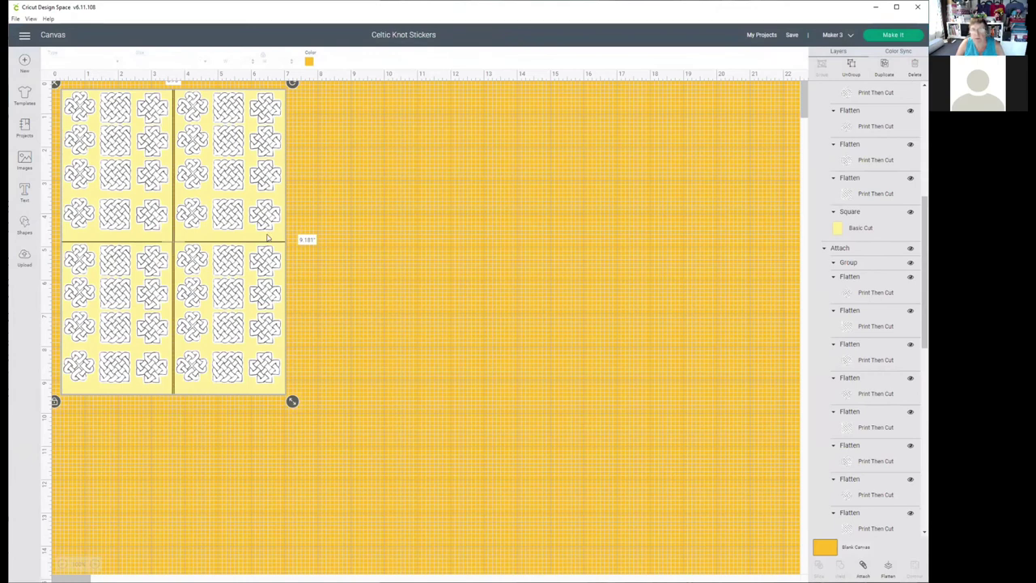
{"action": "left_click", "coordinate": [870, 230]}
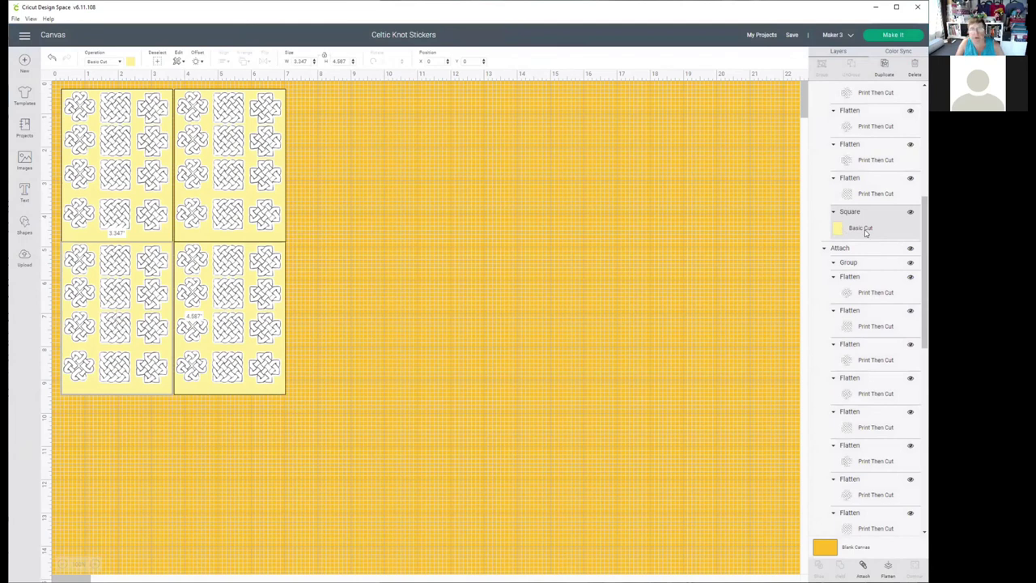
{"action": "left_click", "coordinate": [130, 65]}
{"action": "left_click", "coordinate": [163, 105]}
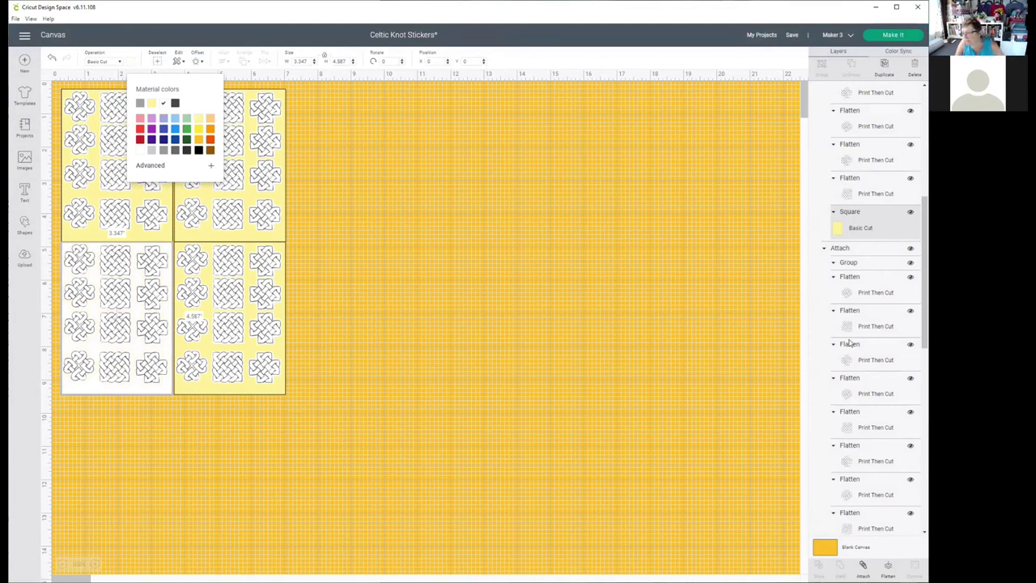
{"action": "scroll", "coordinate": [850, 344], "scroll_direction": "down", "scroll_amount": 1}
{"action": "scroll", "coordinate": [850, 343], "scroll_direction": "up", "scroll_amount": 4}
{"action": "scroll", "coordinate": [842, 217], "scroll_direction": "down", "scroll_amount": 4}
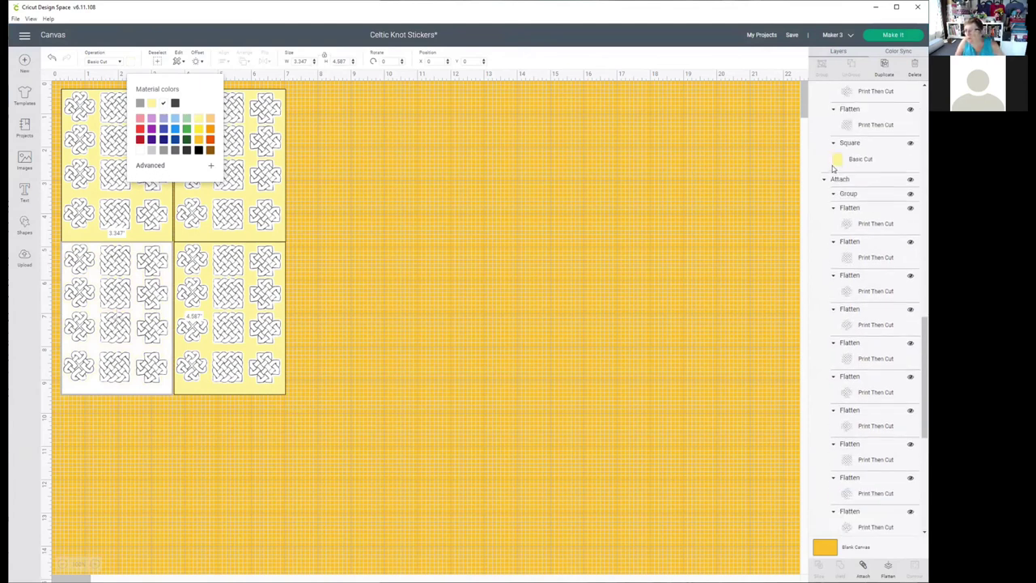
{"action": "left_click", "coordinate": [854, 146]}
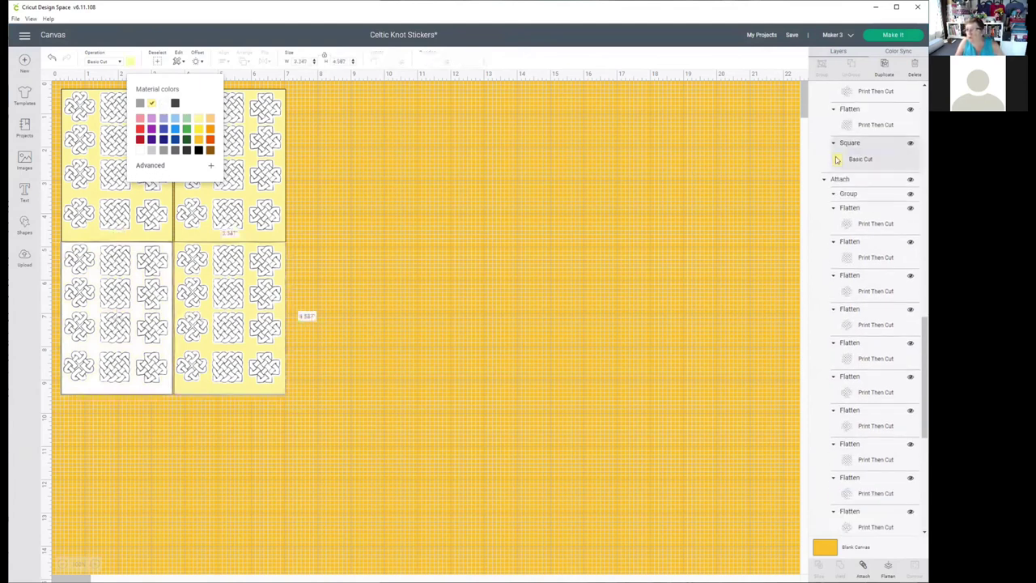
{"action": "left_click", "coordinate": [139, 151]}
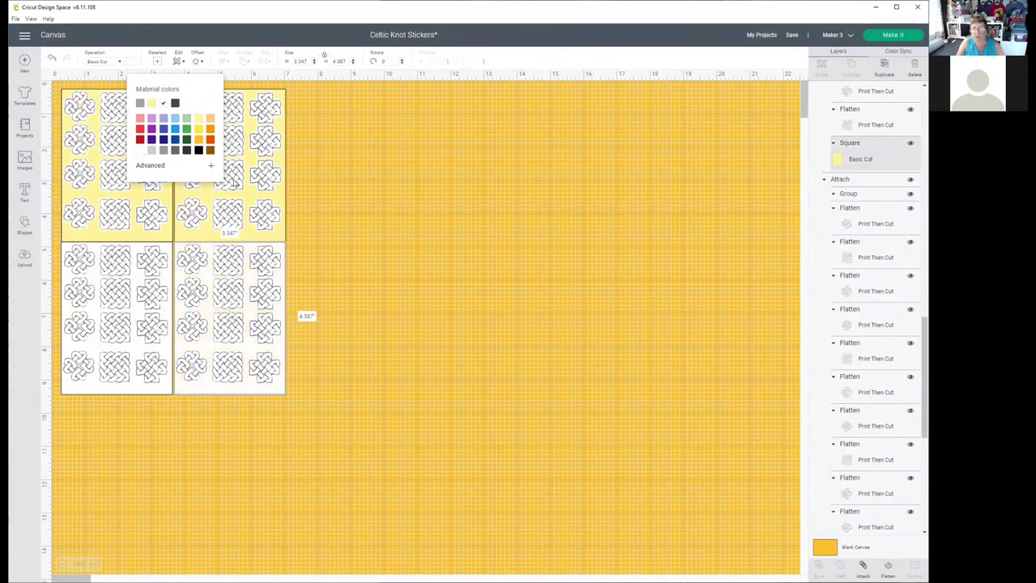
Recolor the background squares of the two upper sheets white and deselect everything.
{"action": "scroll", "coordinate": [872, 275], "scroll_direction": "up", "scroll_amount": 3}
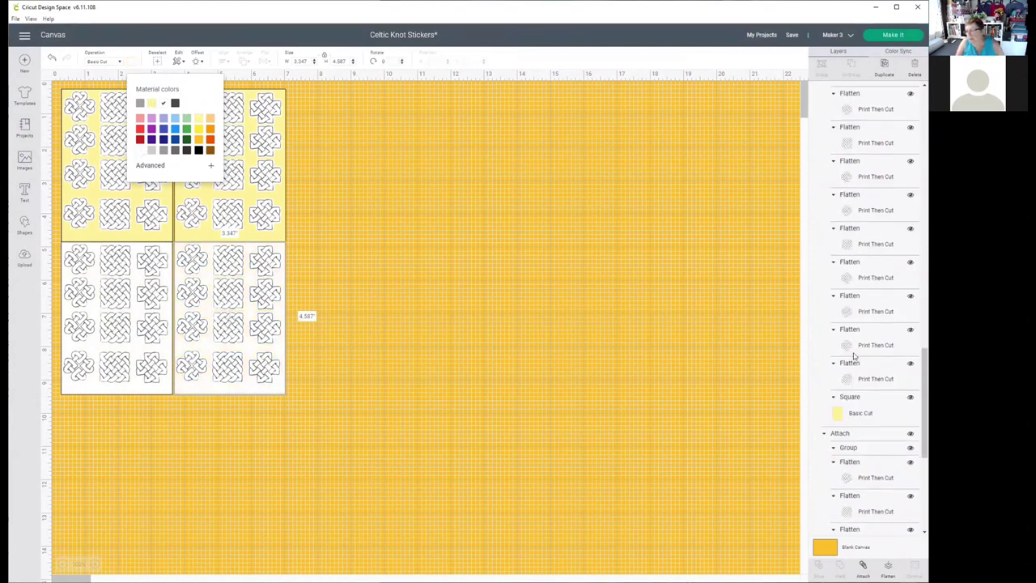
{"action": "left_click", "coordinate": [842, 413]}
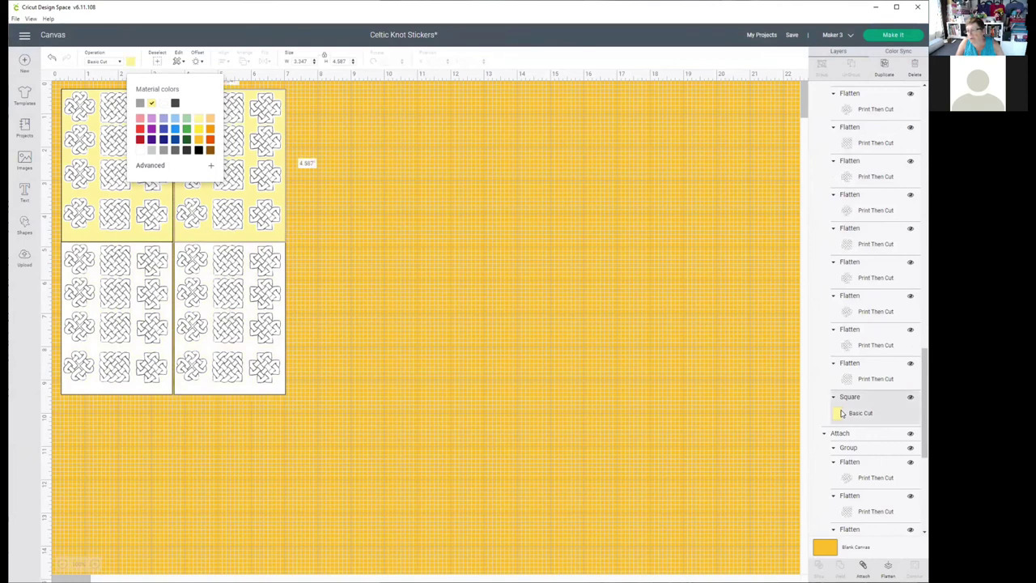
{"action": "left_click", "coordinate": [164, 103]}
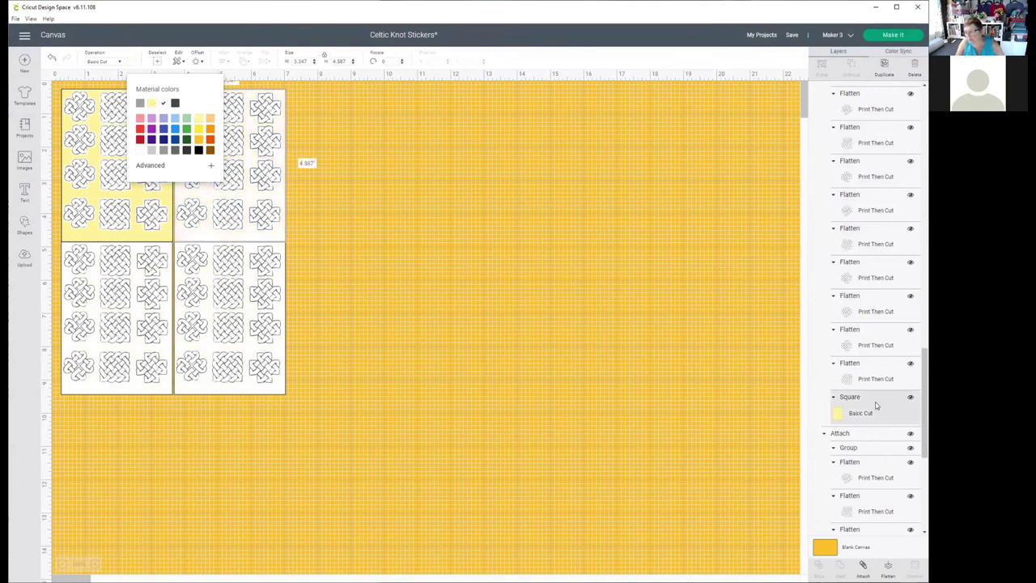
{"action": "scroll", "coordinate": [875, 405], "scroll_direction": "down", "scroll_amount": 5}
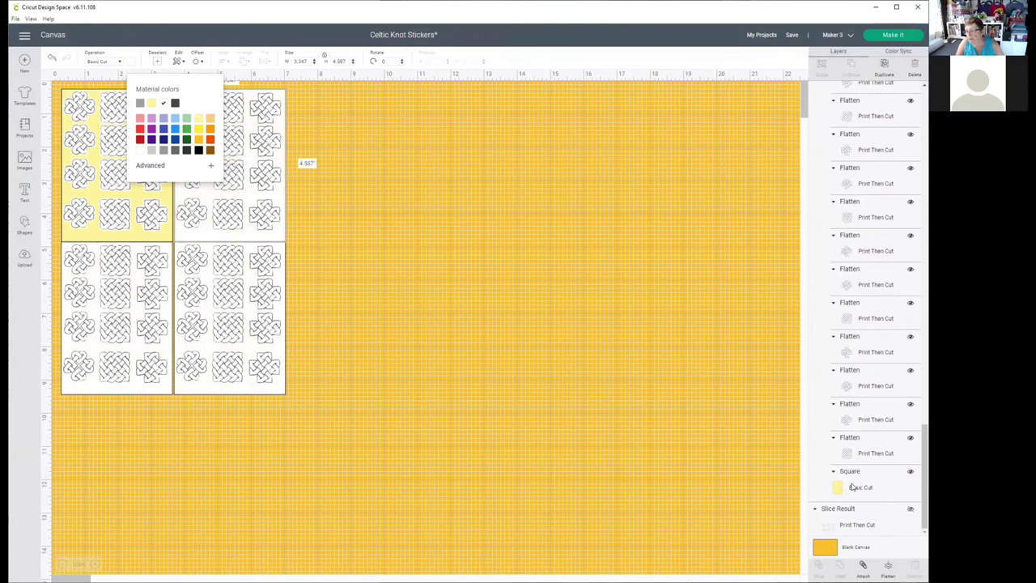
{"action": "left_click", "coordinate": [851, 486]}
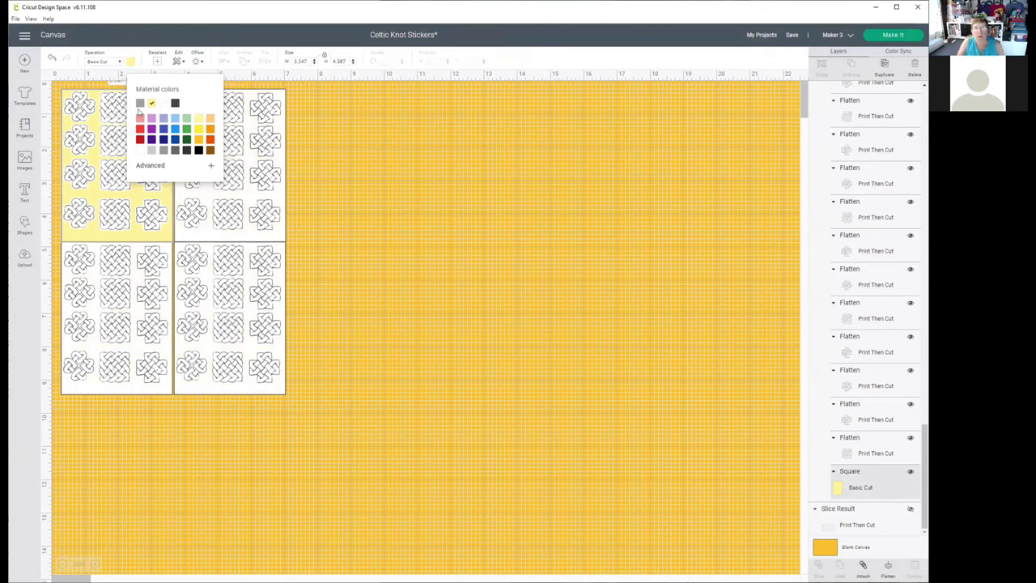
{"action": "left_click", "coordinate": [162, 105]}
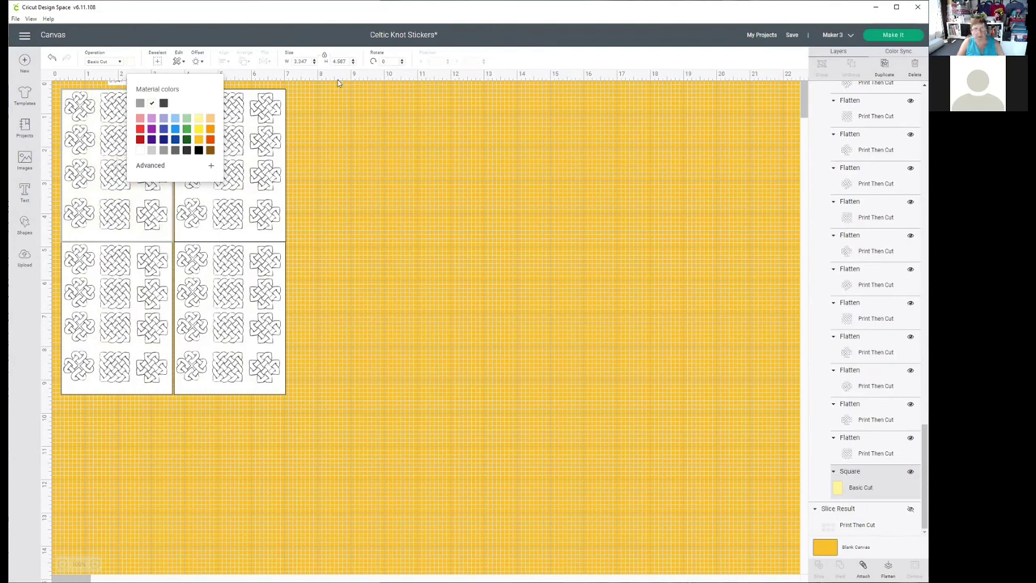
{"action": "left_click", "coordinate": [379, 126]}
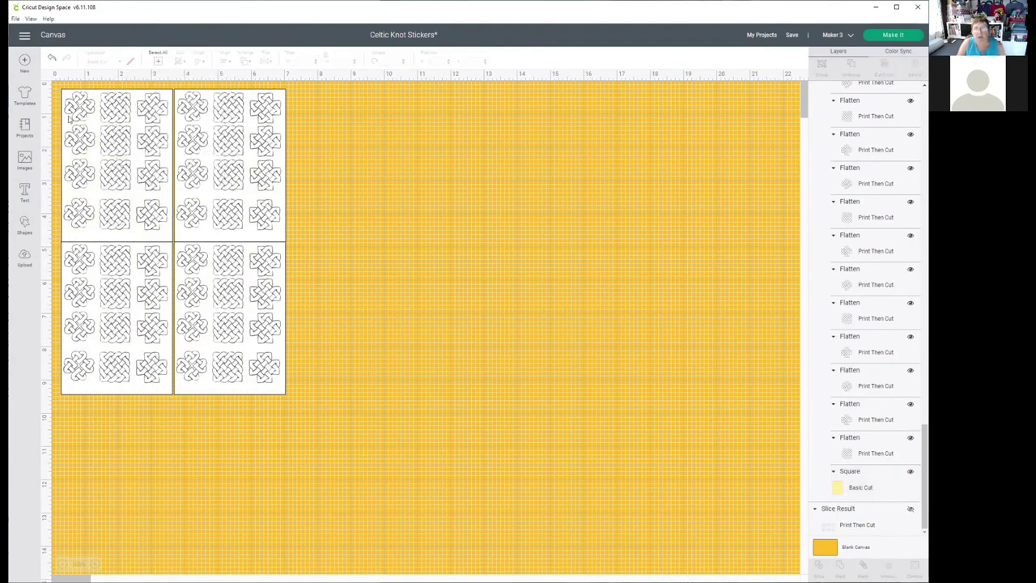
Switch the machine to Cricut Maker, preview how the project falls on the mats, and return to the canvas.
{"action": "left_click", "coordinate": [848, 36]}
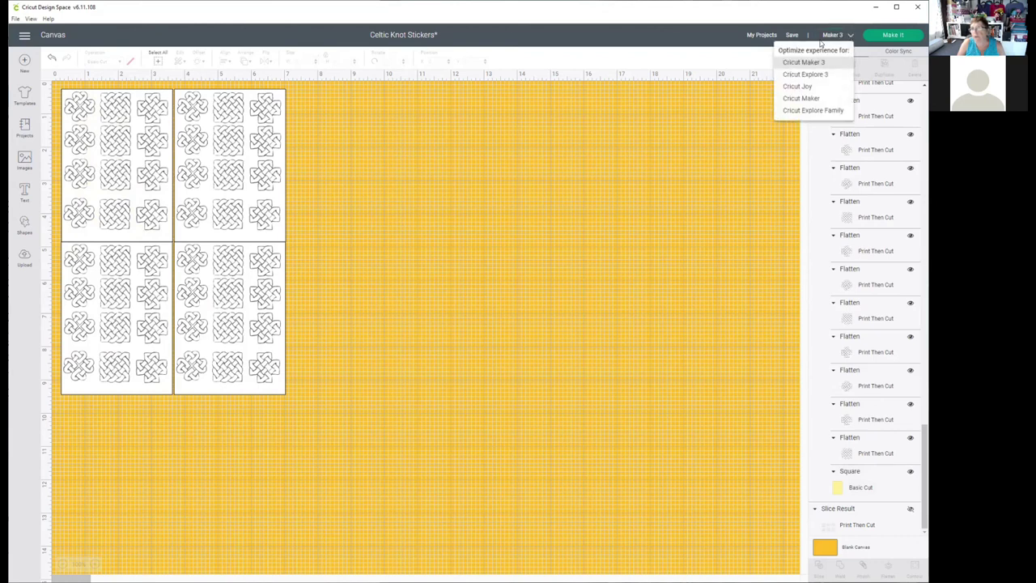
{"action": "left_click", "coordinate": [805, 98]}
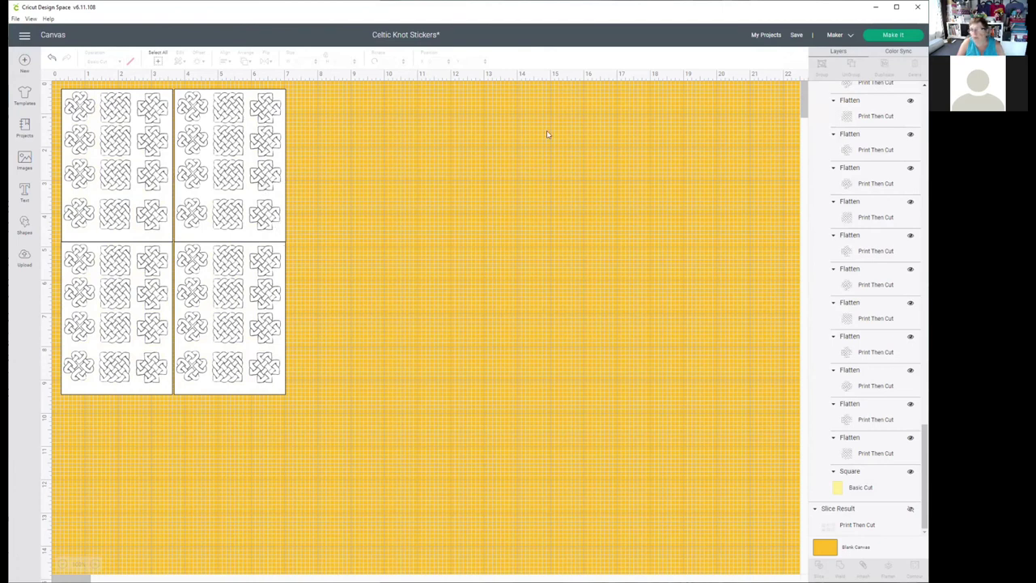
{"action": "left_click", "coordinate": [888, 36]}
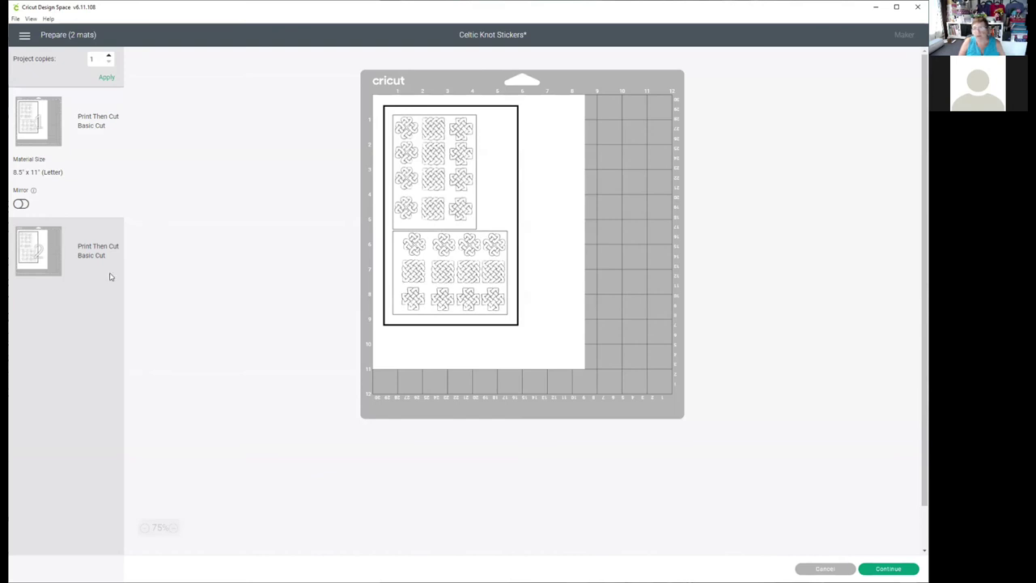
{"action": "left_click", "coordinate": [824, 568]}
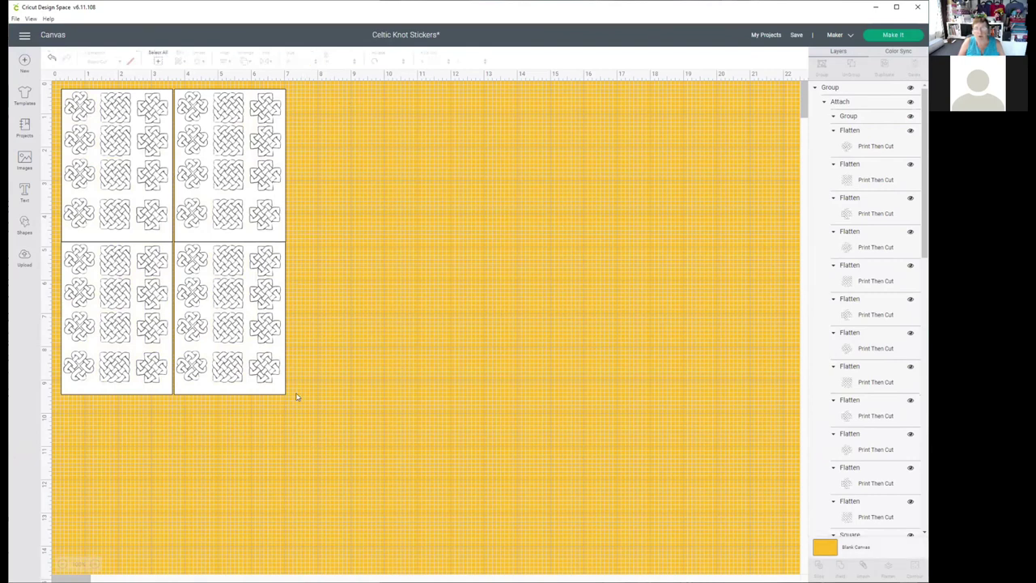
Attach the whole four-sheet group as one unit and preview it on the mat.
{"action": "left_click", "coordinate": [257, 385]}
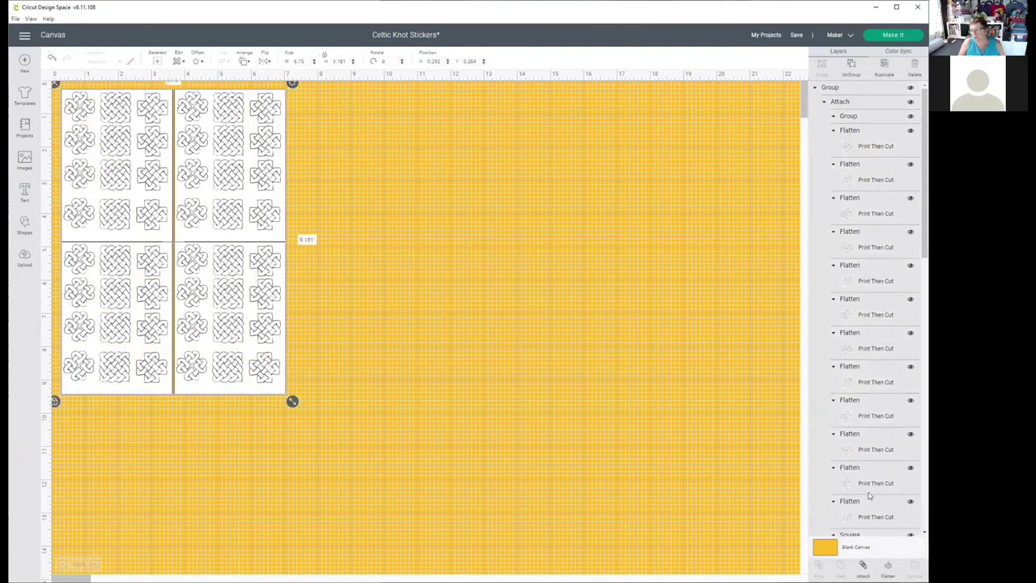
{"action": "left_click", "coordinate": [863, 564]}
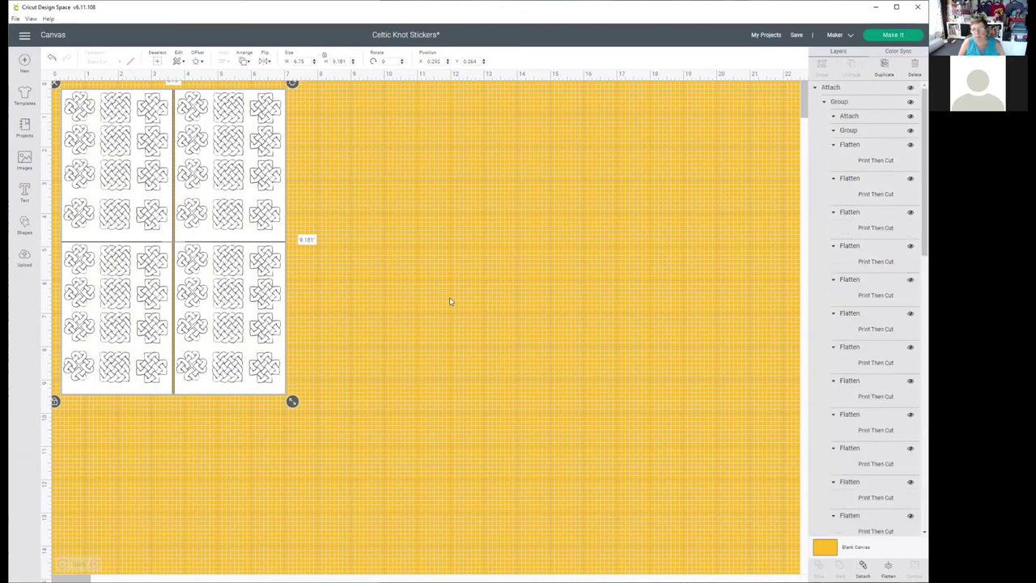
{"action": "left_click", "coordinate": [881, 36]}
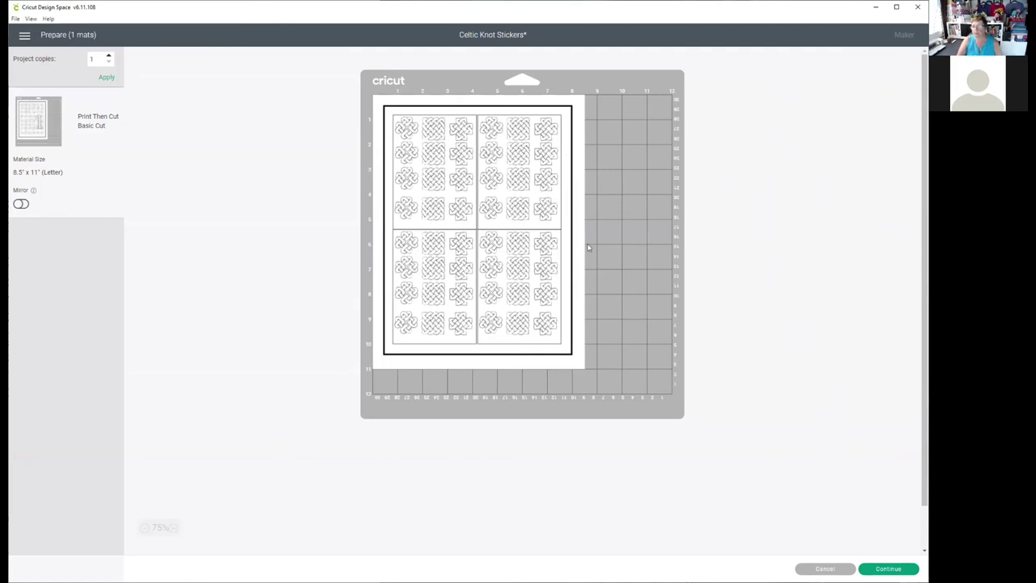
Continue to the make stage, try to connect the Maker 3 over Bluetooth, and accept changing the machine on the canvas.
{"action": "left_click", "coordinate": [887, 569]}
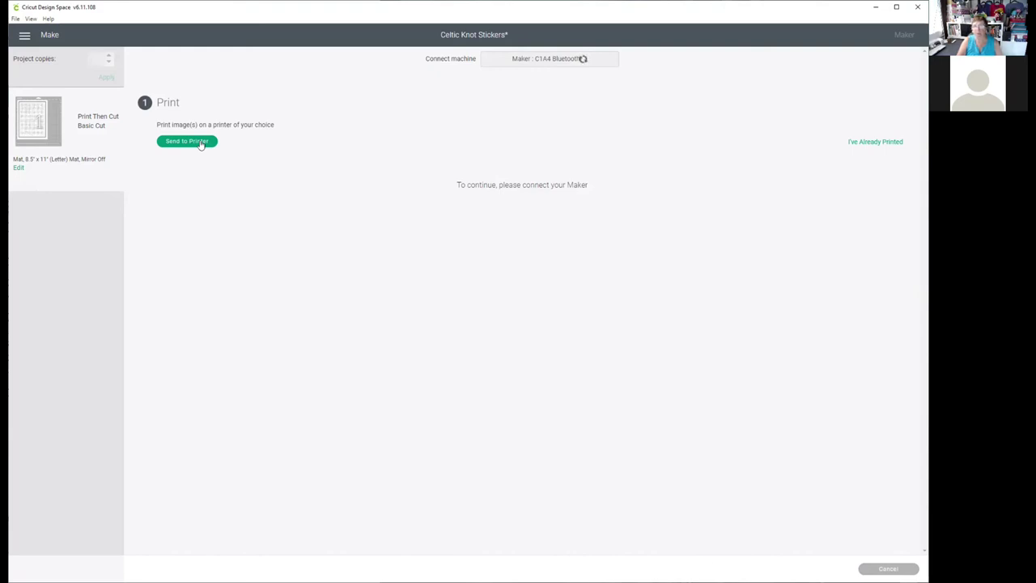
{"action": "left_click", "coordinate": [874, 143]}
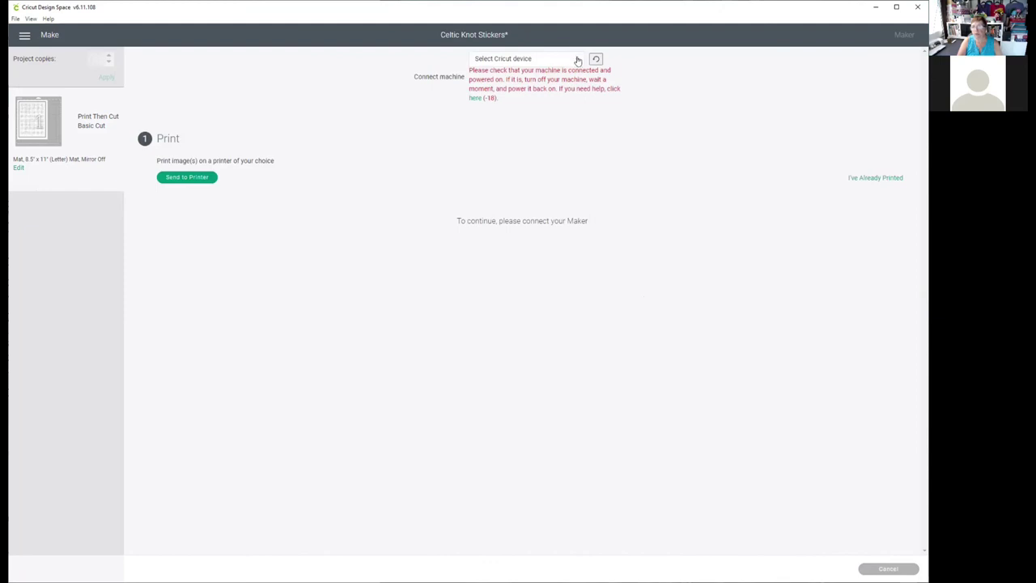
{"action": "left_click", "coordinate": [577, 61]}
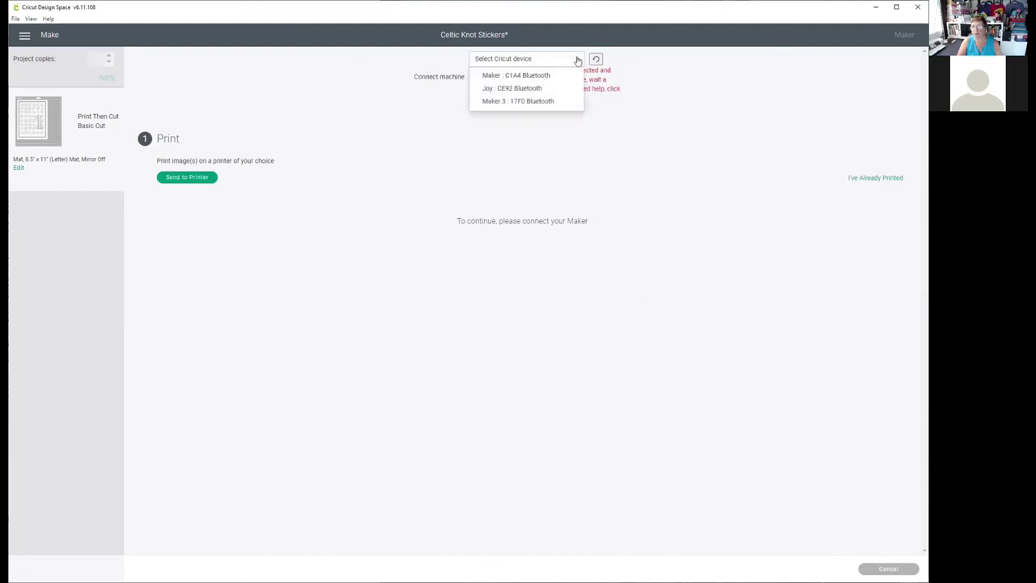
{"action": "left_click", "coordinate": [549, 105]}
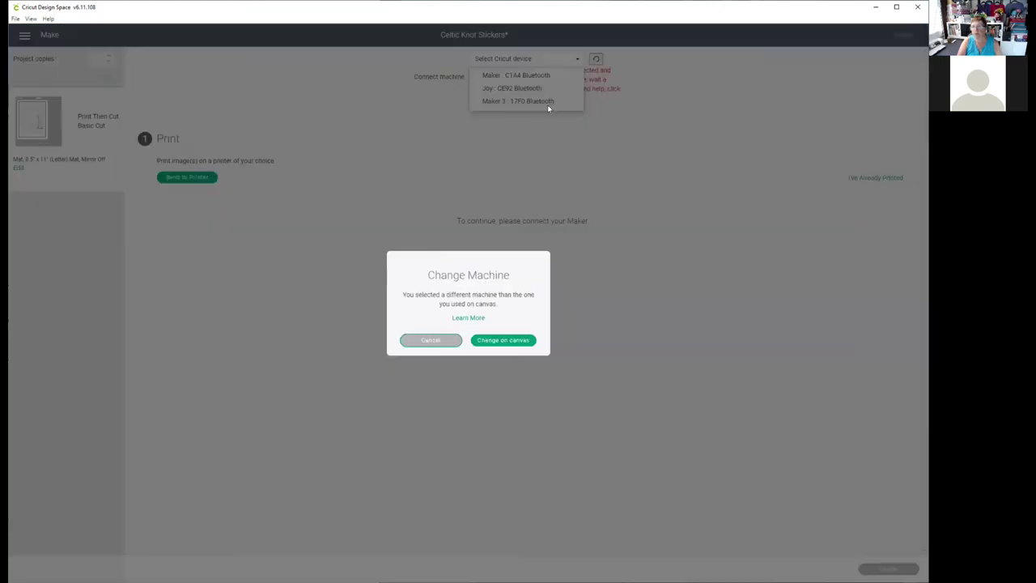
{"action": "left_click", "coordinate": [485, 341]}
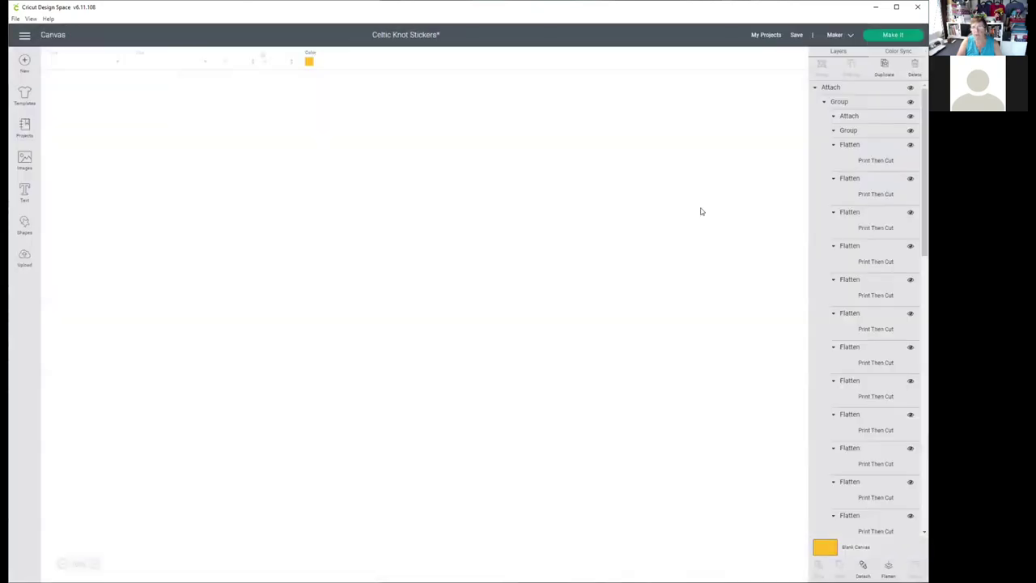
Prepare the mat again, retry selecting the Maker 3 as the connected machine, and return to the canvas to change it.
{"action": "left_click", "coordinate": [892, 36]}
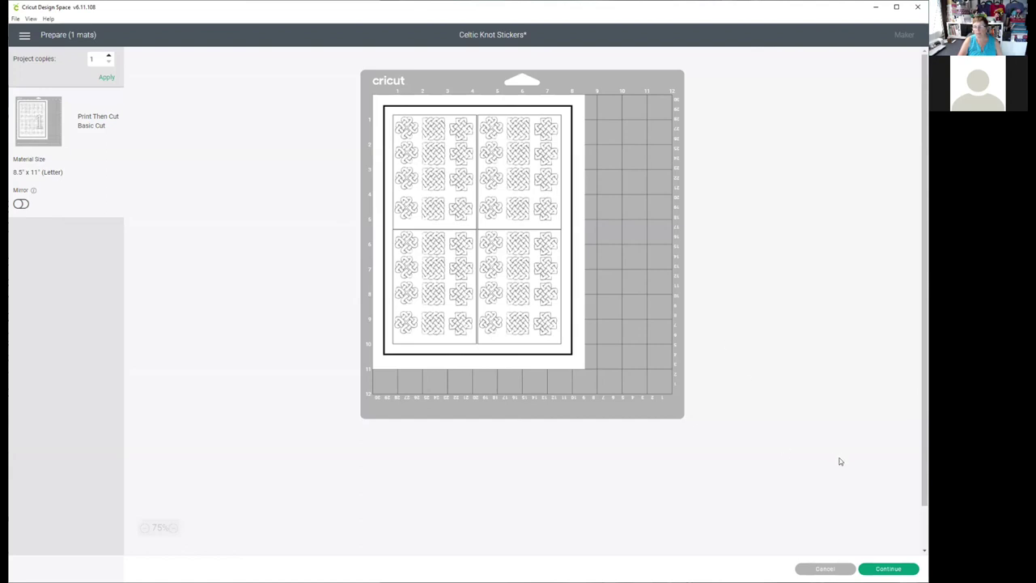
{"action": "left_click", "coordinate": [887, 570]}
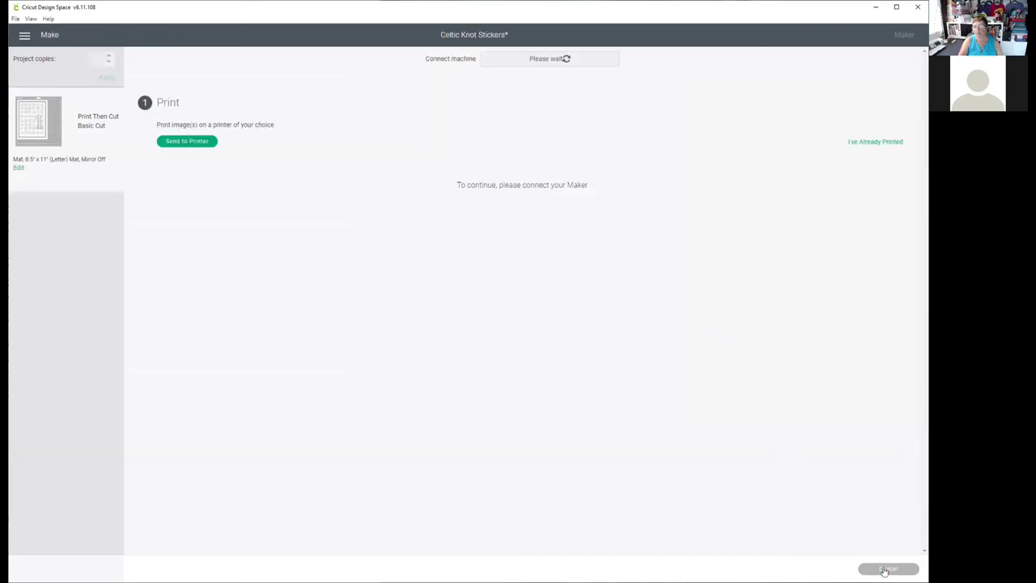
{"action": "left_click", "coordinate": [866, 142]}
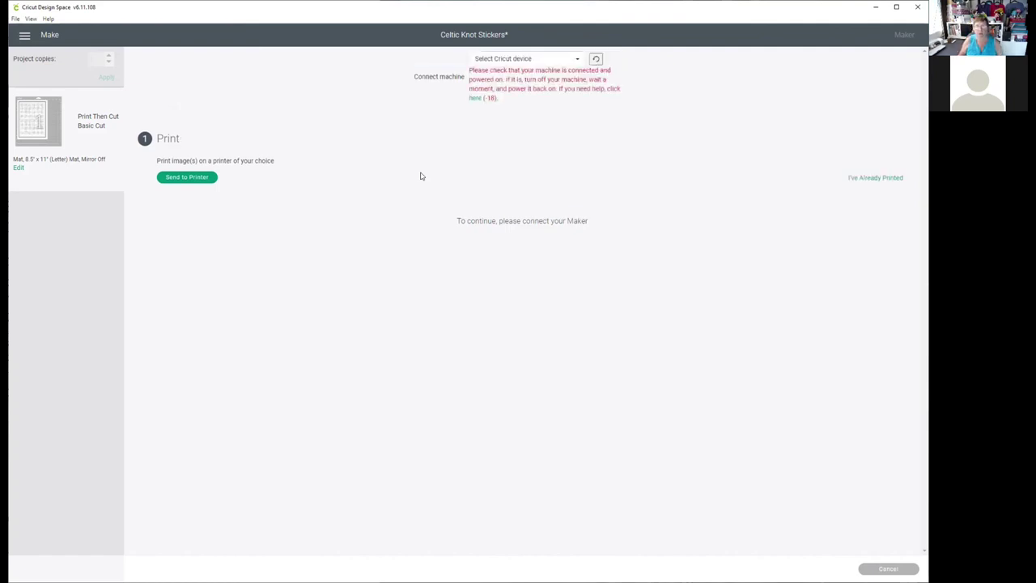
{"action": "left_click", "coordinate": [578, 61]}
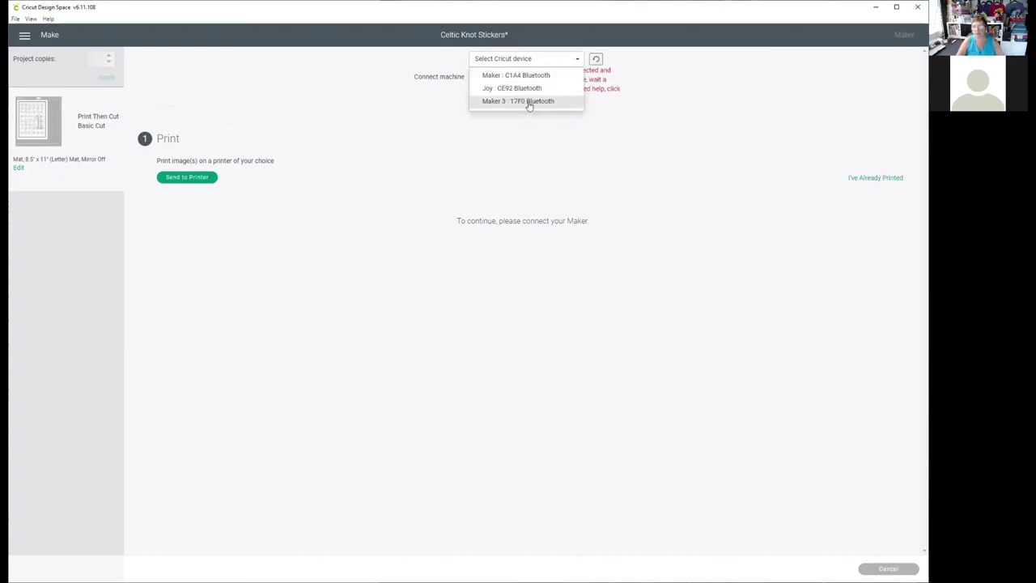
{"action": "left_click", "coordinate": [529, 102]}
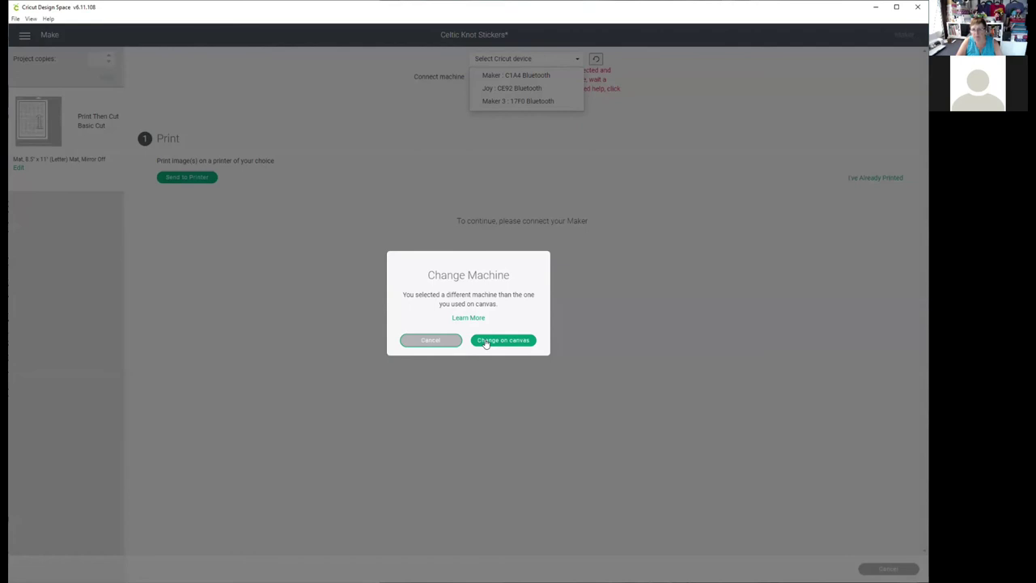
{"action": "left_click", "coordinate": [486, 340]}
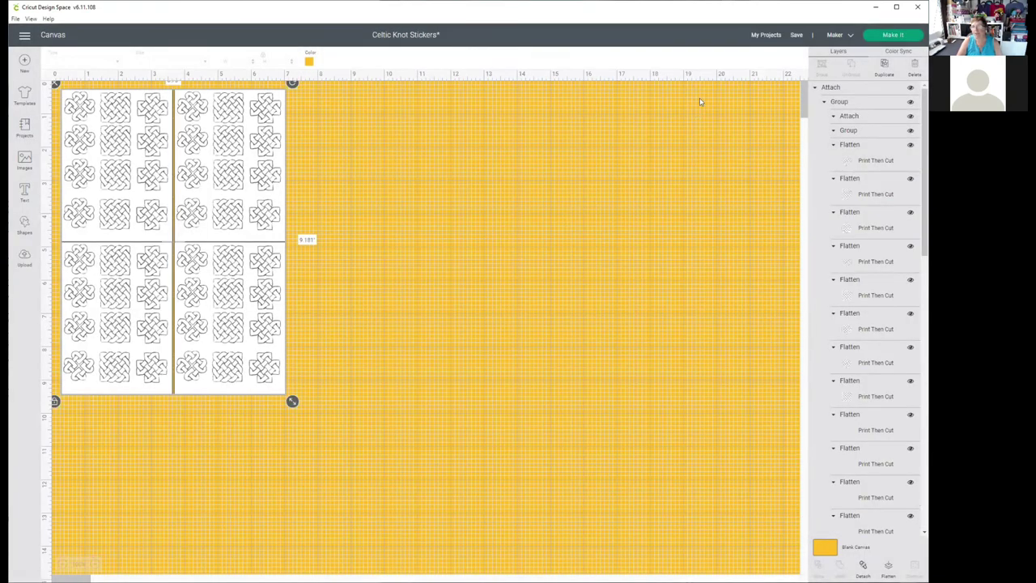
Set the canvas machine to Cricut Maker 3, send the project to the make stage, and mark it as already printed.
{"action": "left_click", "coordinate": [834, 37]}
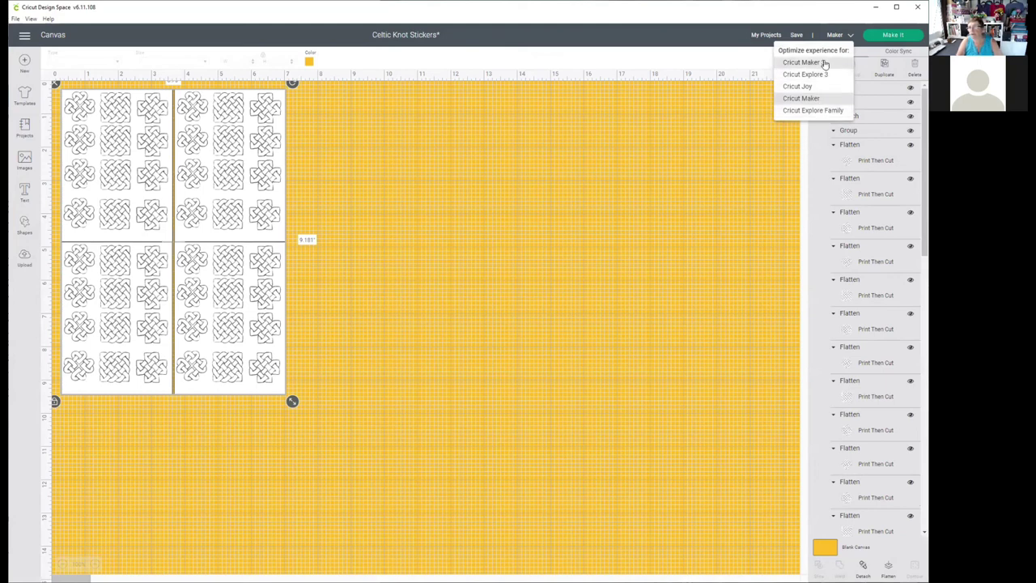
{"action": "left_click", "coordinate": [825, 63]}
{"action": "left_click", "coordinate": [891, 36]}
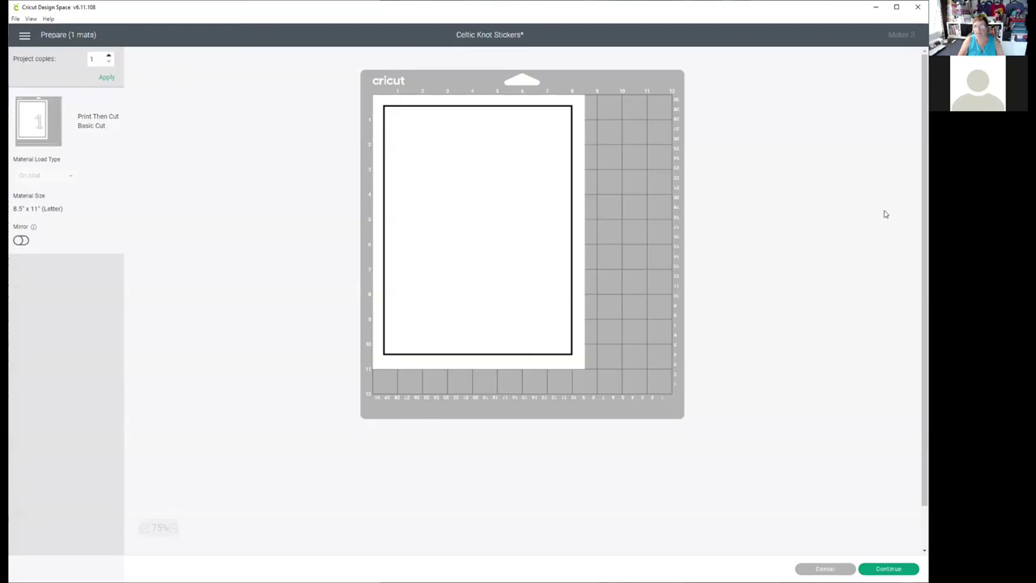
{"action": "left_click", "coordinate": [888, 568]}
{"action": "left_click", "coordinate": [869, 142]}
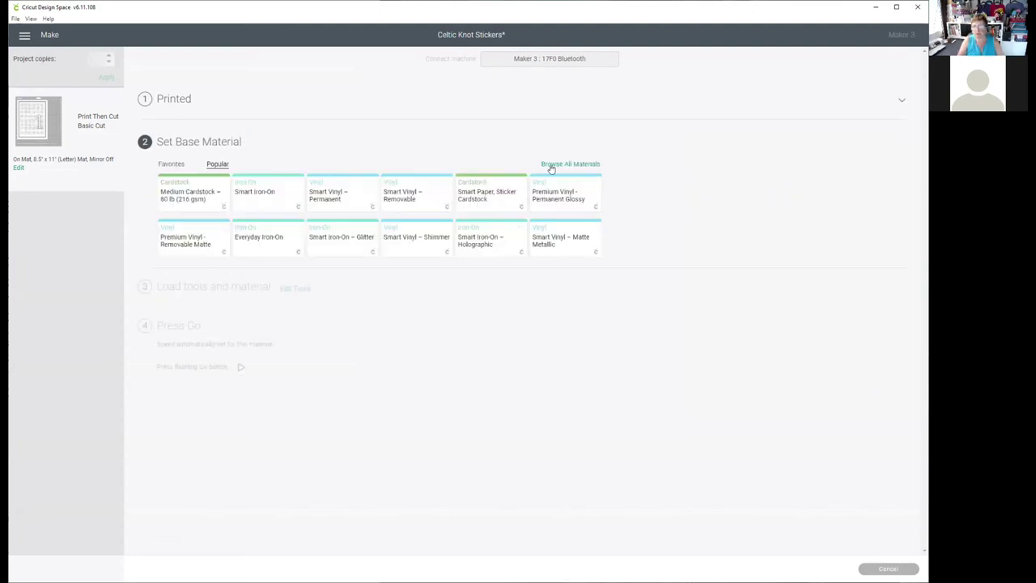
Search all materials for "sticker" and set the base material to Sticker Paper, Removable.
{"action": "left_click", "coordinate": [550, 164]}
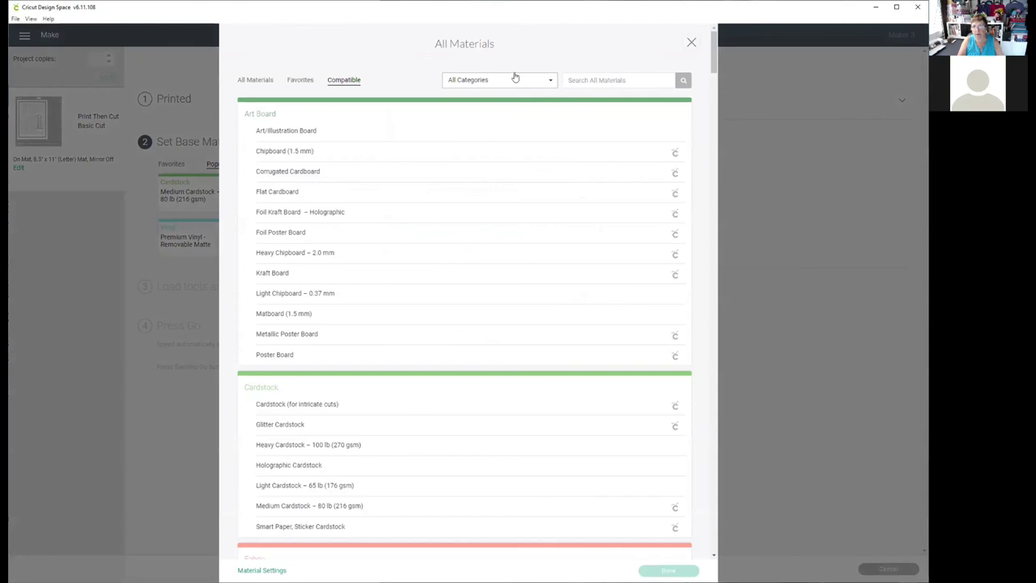
{"action": "left_click", "coordinate": [572, 81]}
{"action": "type", "text": "sticker"}
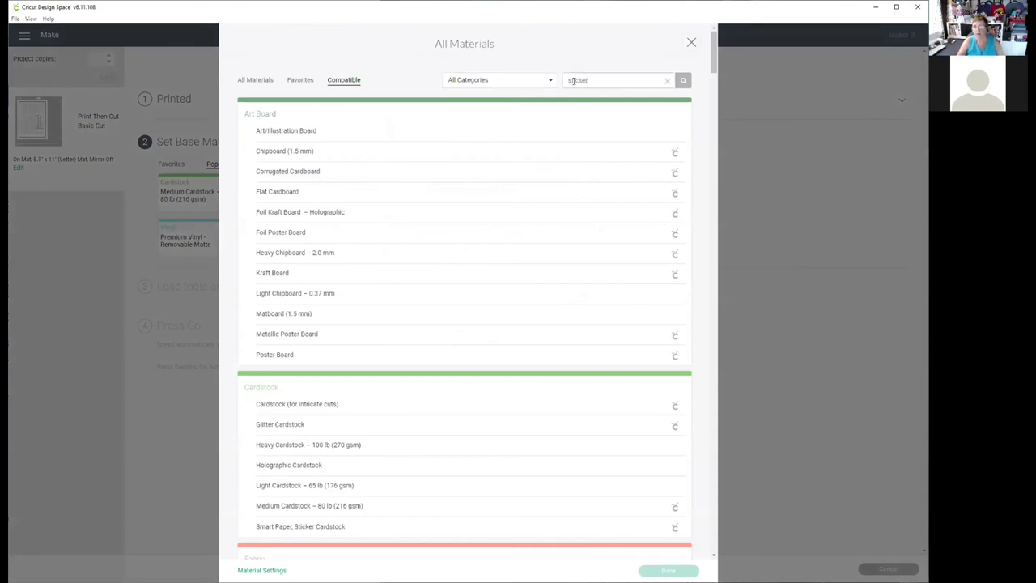
{"action": "left_click", "coordinate": [682, 80]}
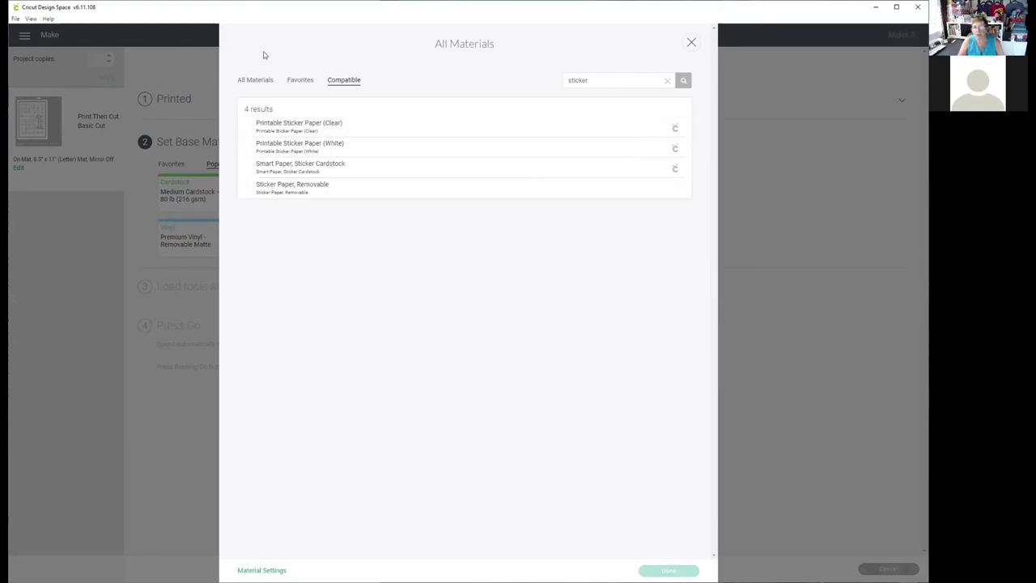
{"action": "left_click", "coordinate": [268, 84]}
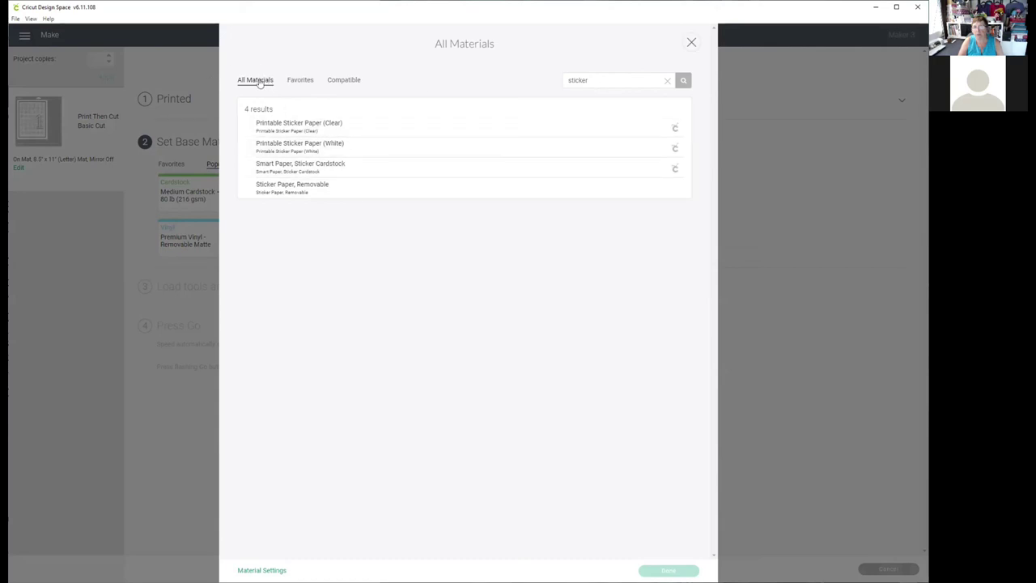
{"action": "left_click", "coordinate": [304, 191]}
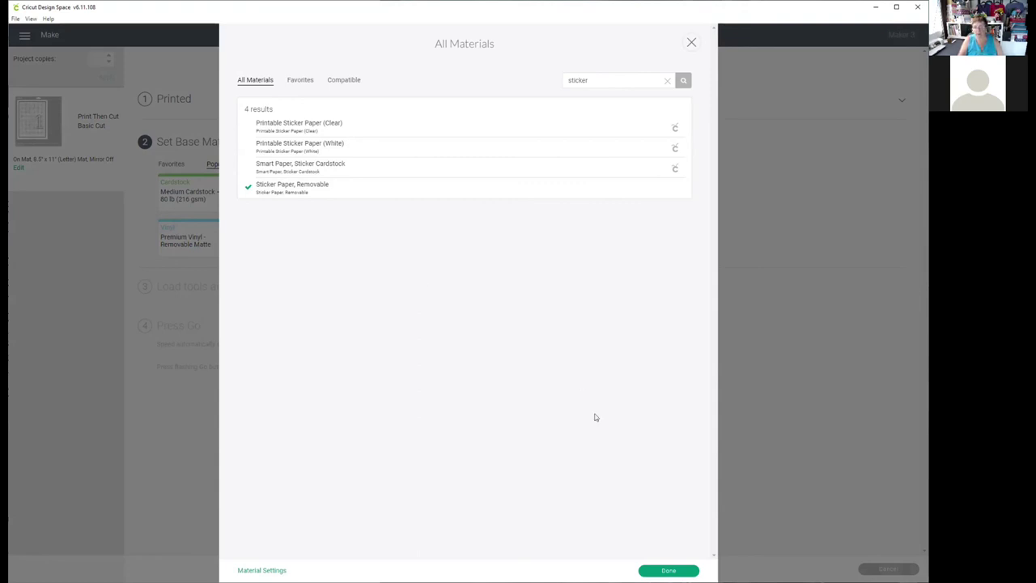
{"action": "left_click", "coordinate": [669, 570]}
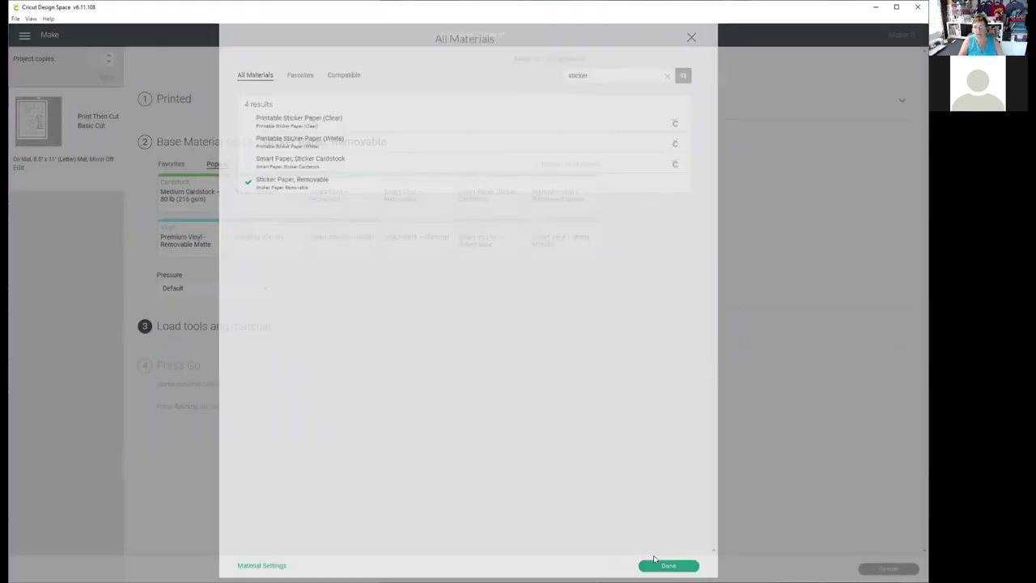